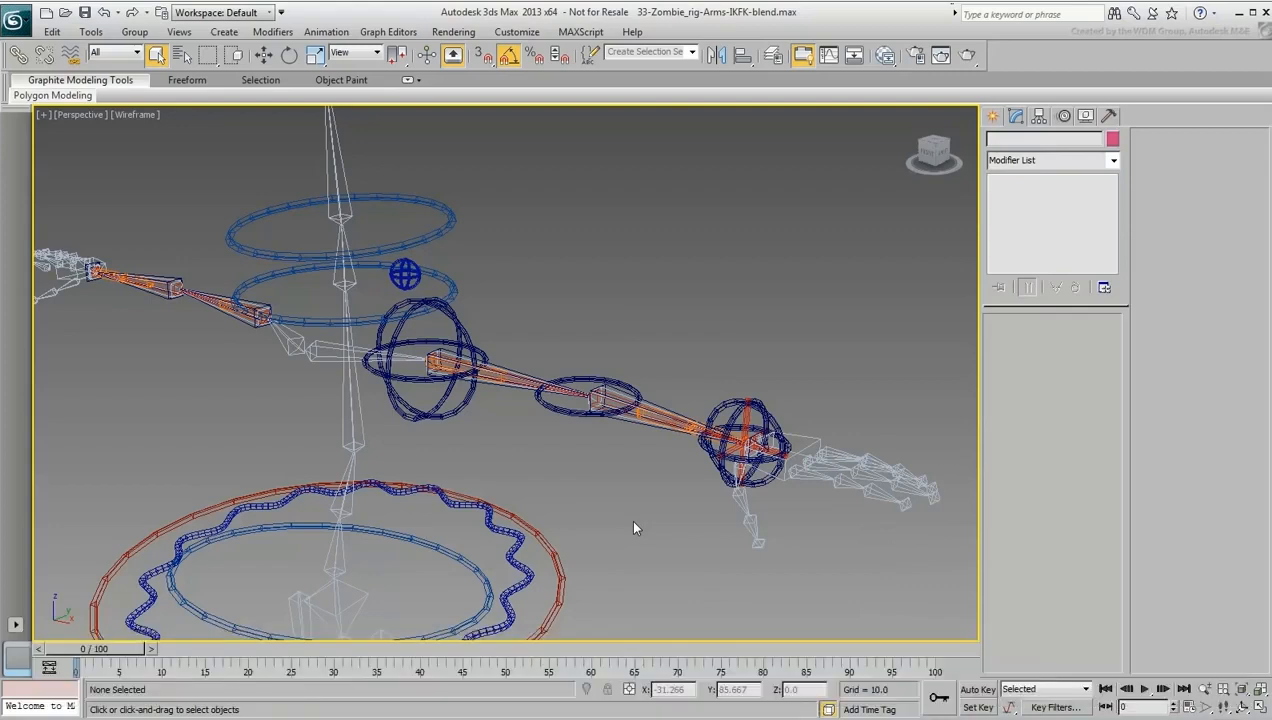
Isolate the left arm: the clavicle bone with its whole hierarchy, the clavicle controller, the hand IK controller and the IK goal
double_click(325, 357)
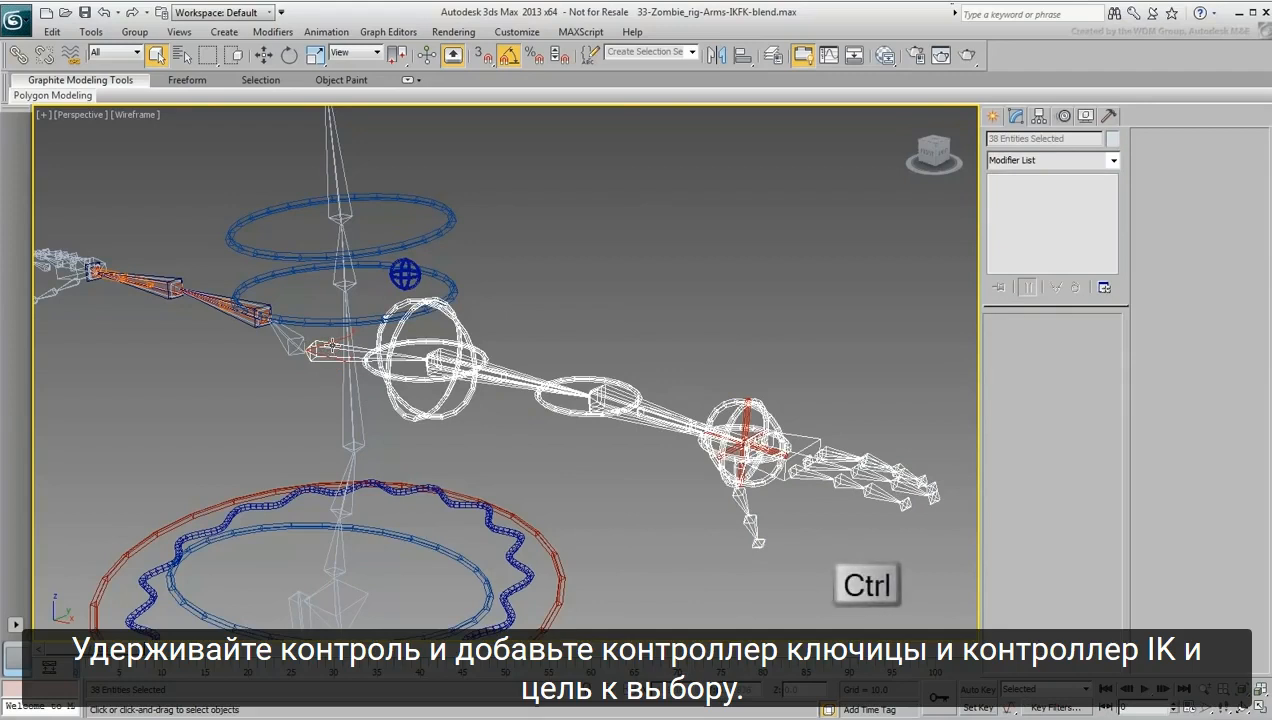
left_click(405, 273, "ctrl")
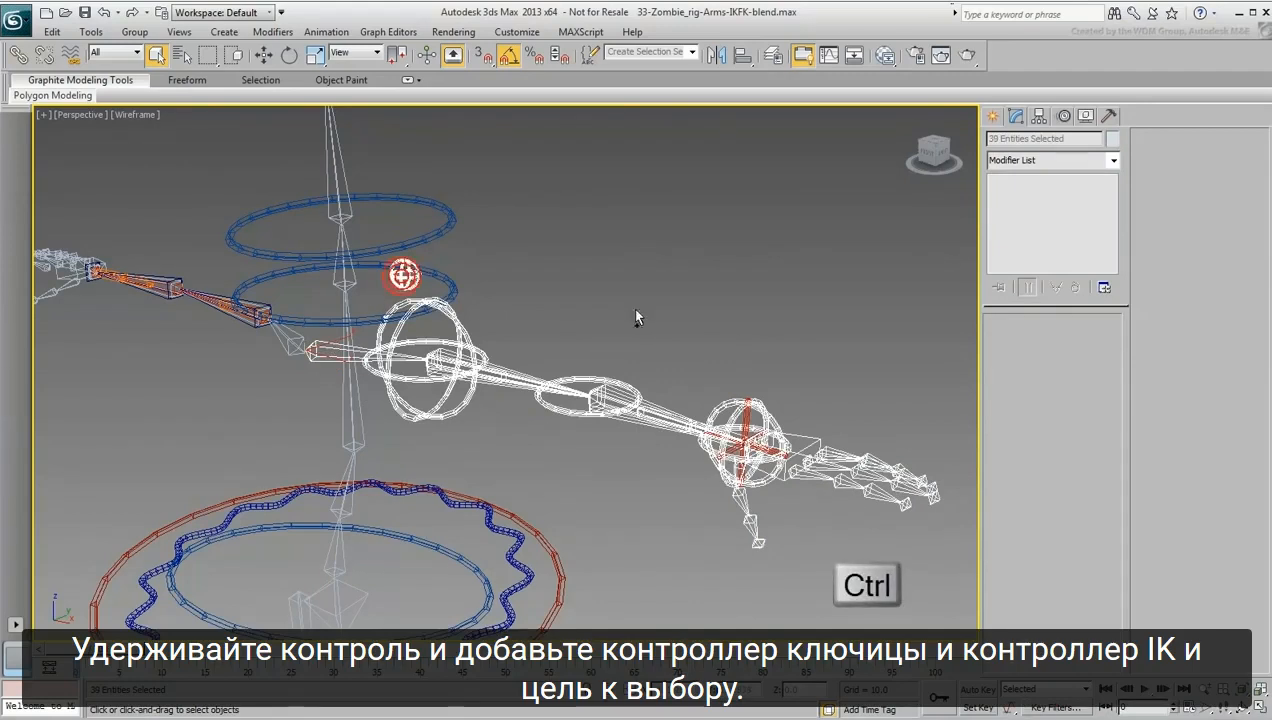
left_click_drag(787, 307, 710, 535, "ctrl")
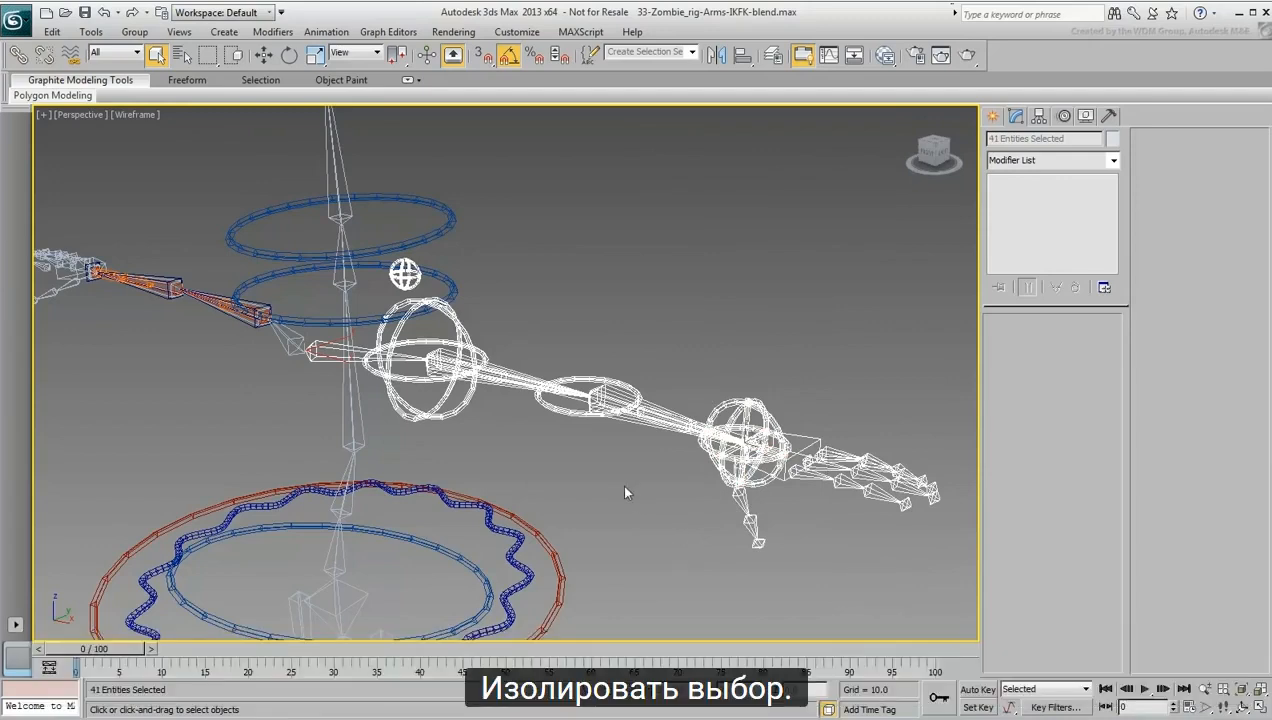
right_click(625, 490)
left_click(675, 362)
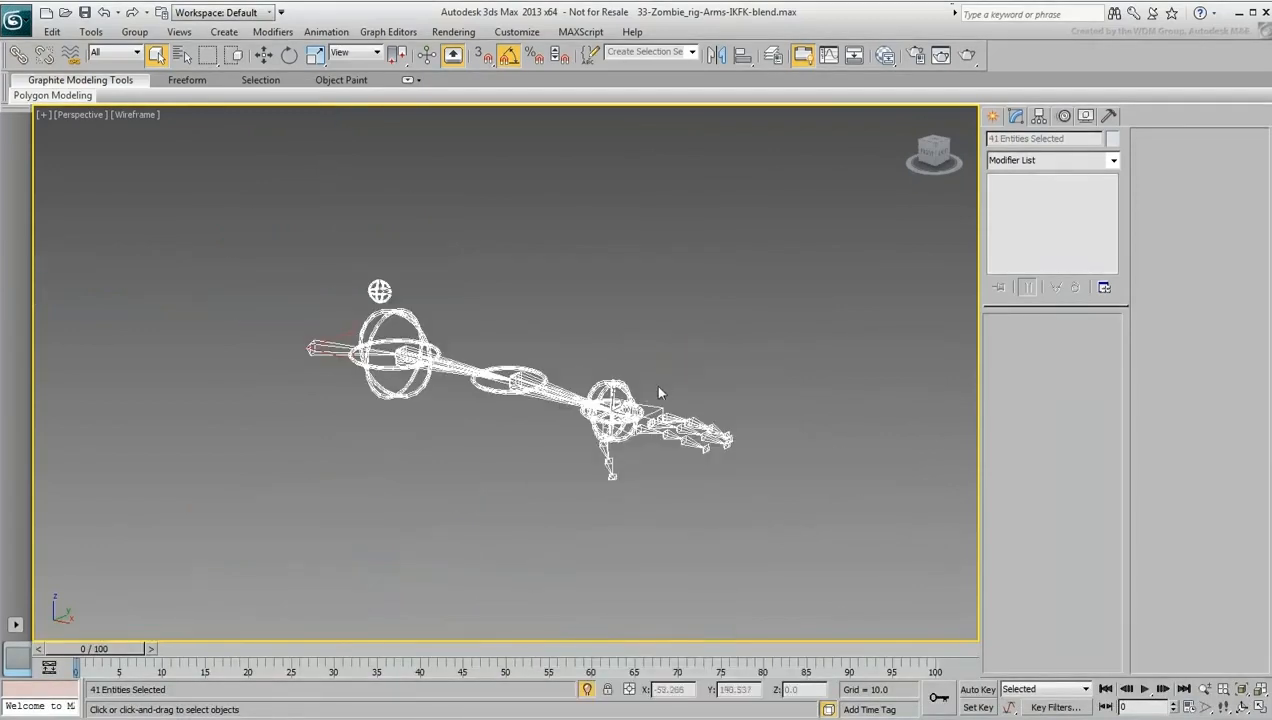
scroll(514, 403, "up", 5)
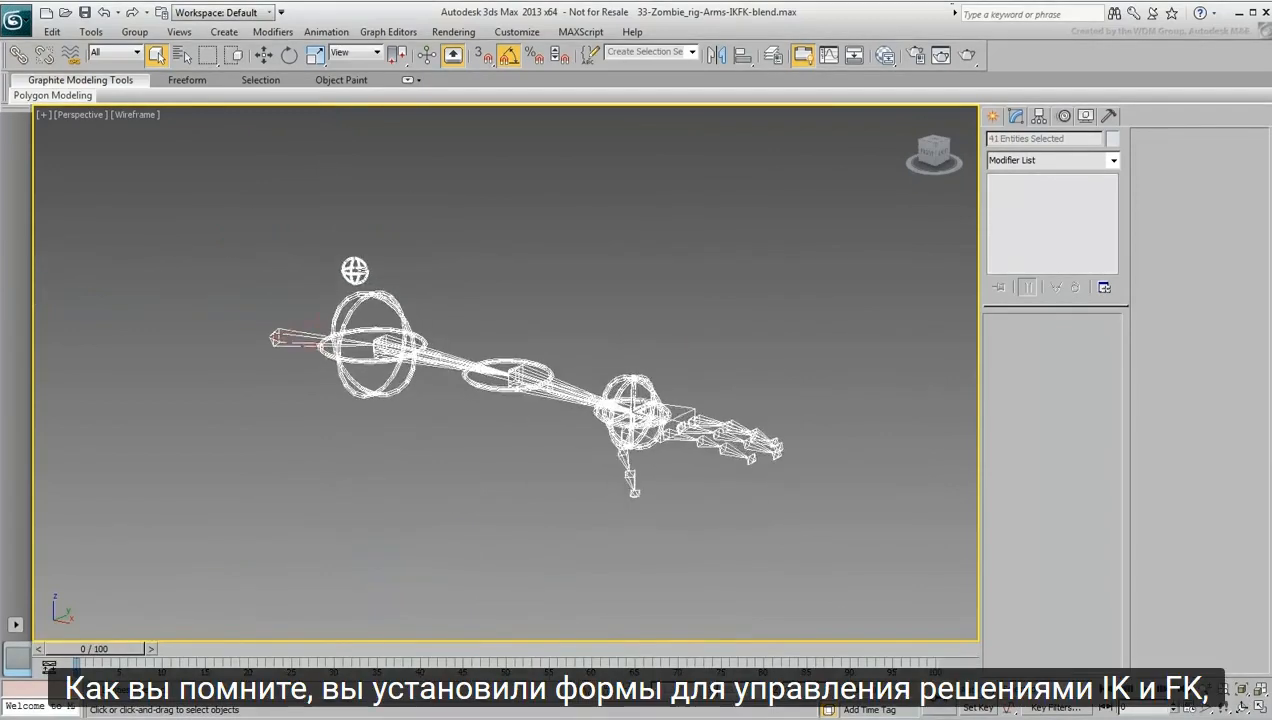
left_click(490, 457)
Rotate zombie_l_Shoulder_FK_ctrl in the Local coordinate system to swing the FK arm upward
left_click_drag(390, 285, 295, 167)
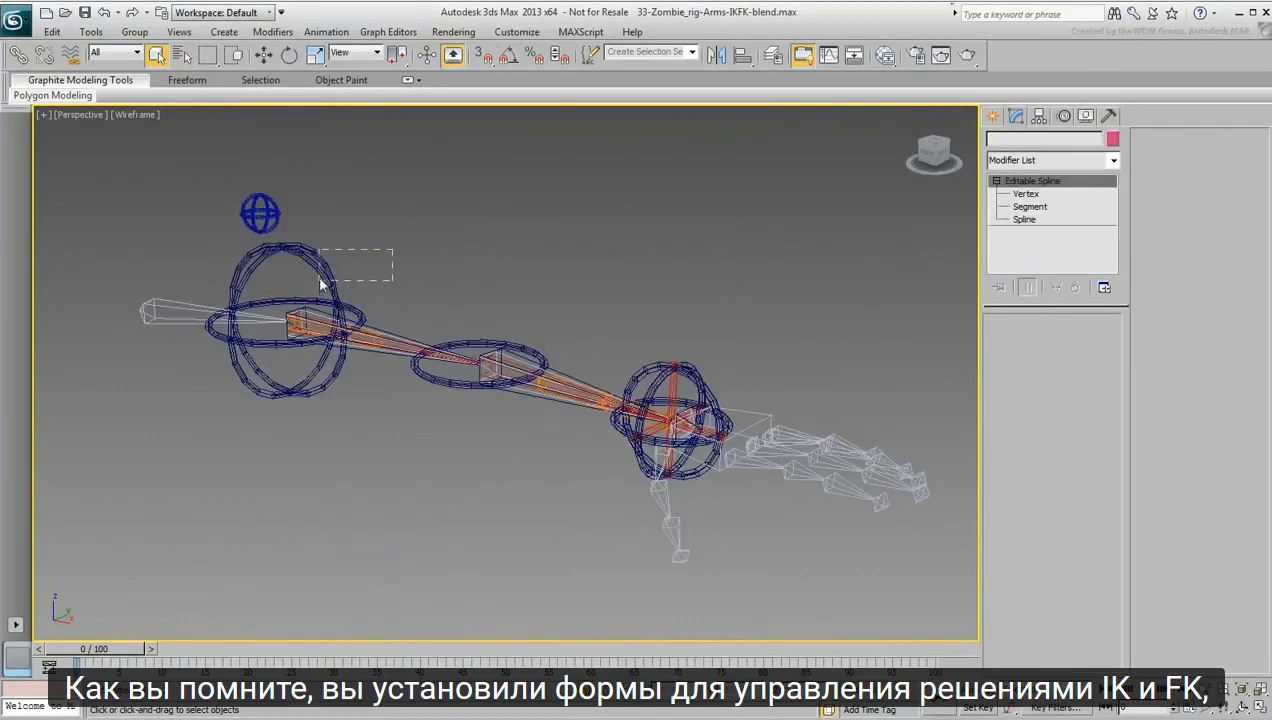
left_click(289, 55)
left_click(355, 52)
left_click(354, 108)
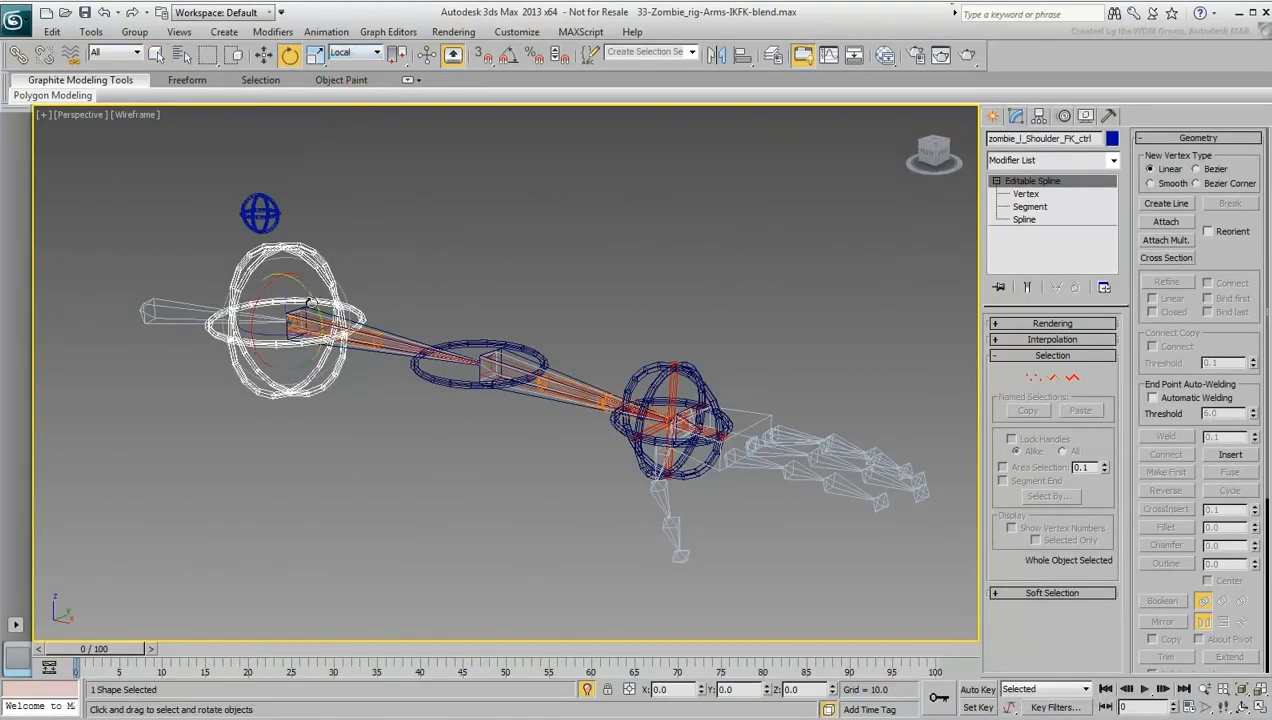
left_click_drag(317, 296, 297, 256)
Move zombie_l_Hand_IK_ctrl down and in toward the body to bend the IK arm, and display the viewport shaded
left_click(672, 420)
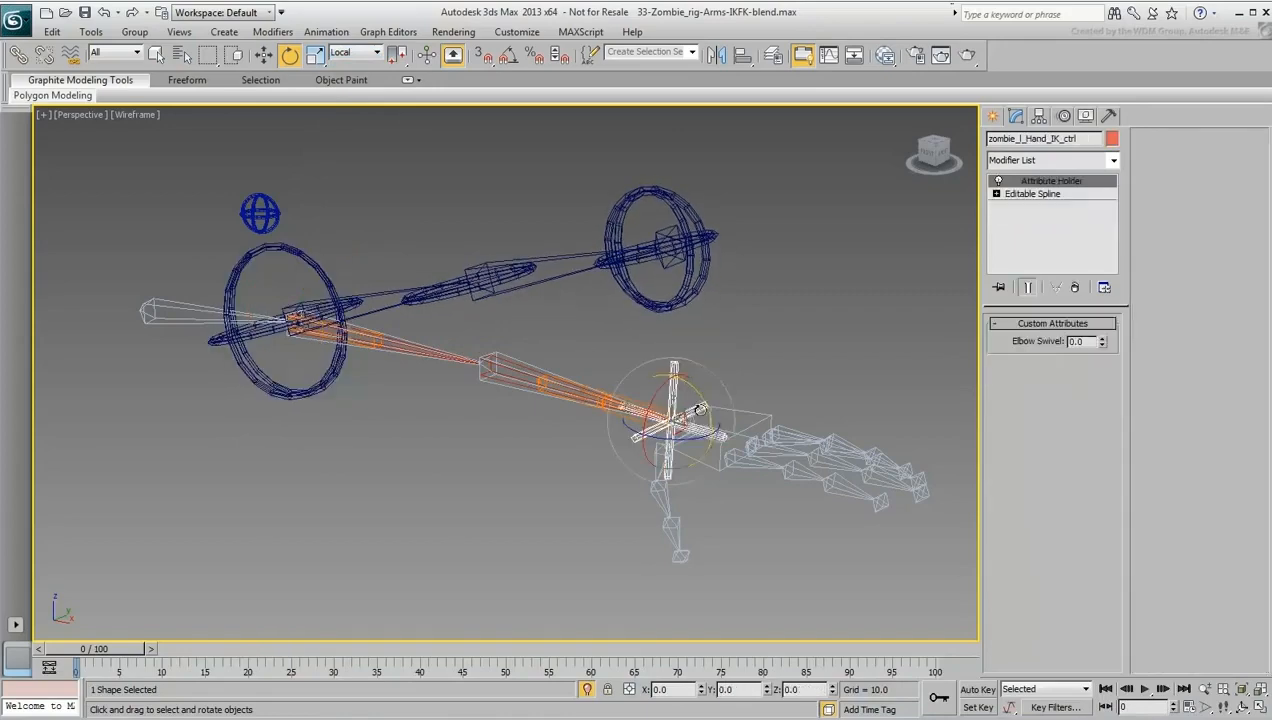
key("w")
mouse_move(702, 418)
left_mouse_down()
mouse_move(352, 480)
mouse_move(348, 585)
left_mouse_up()
key("F3")
middle_click_drag(528, 533, 561, 504)
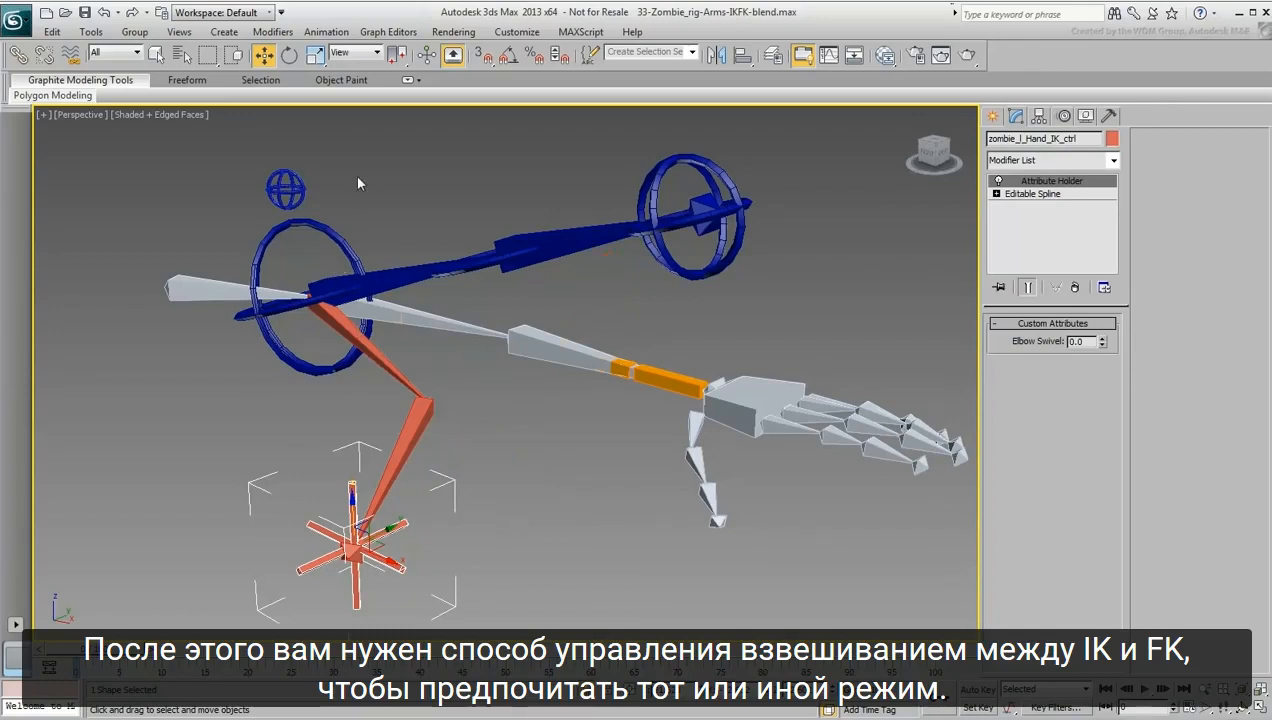
Apply Transform To Zero to all five left arm controllers, including the clavicle, and return the viewport to wireframe
left_click_drag(360, 168, 266, 236, "ctrl")
left_click_drag(756, 149, 695, 186, "ctrl")
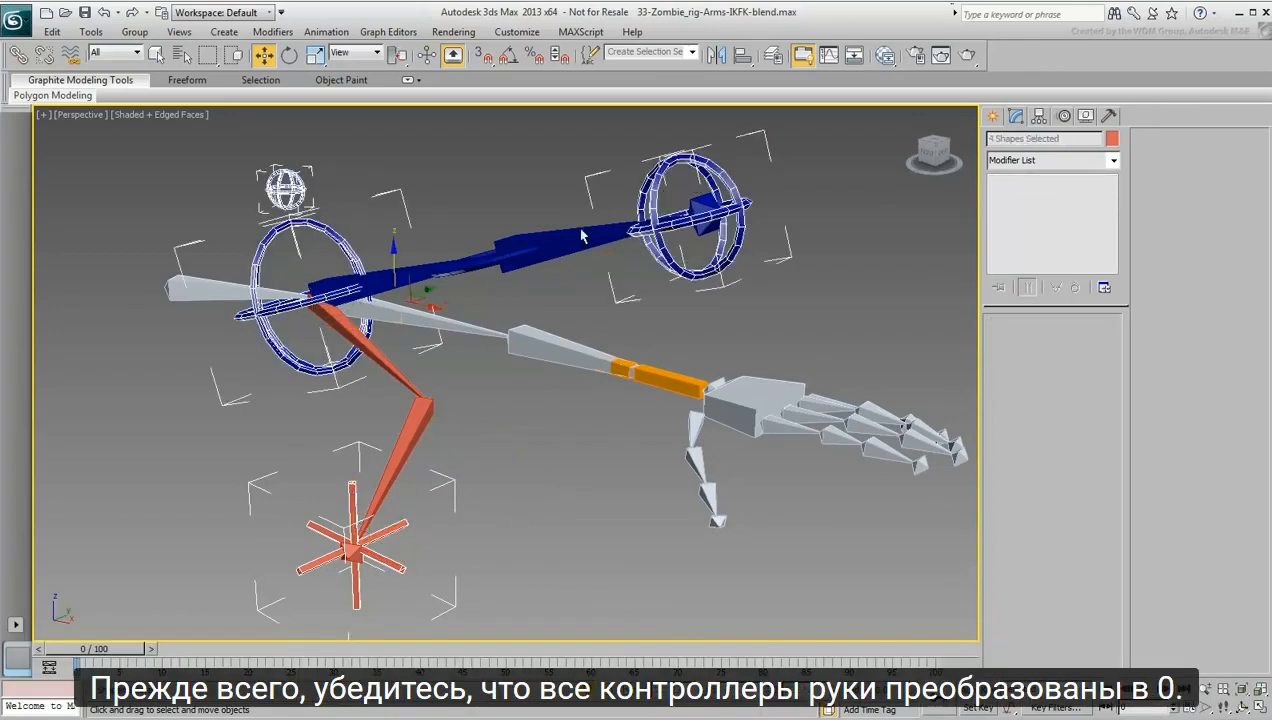
right_click(477, 427)
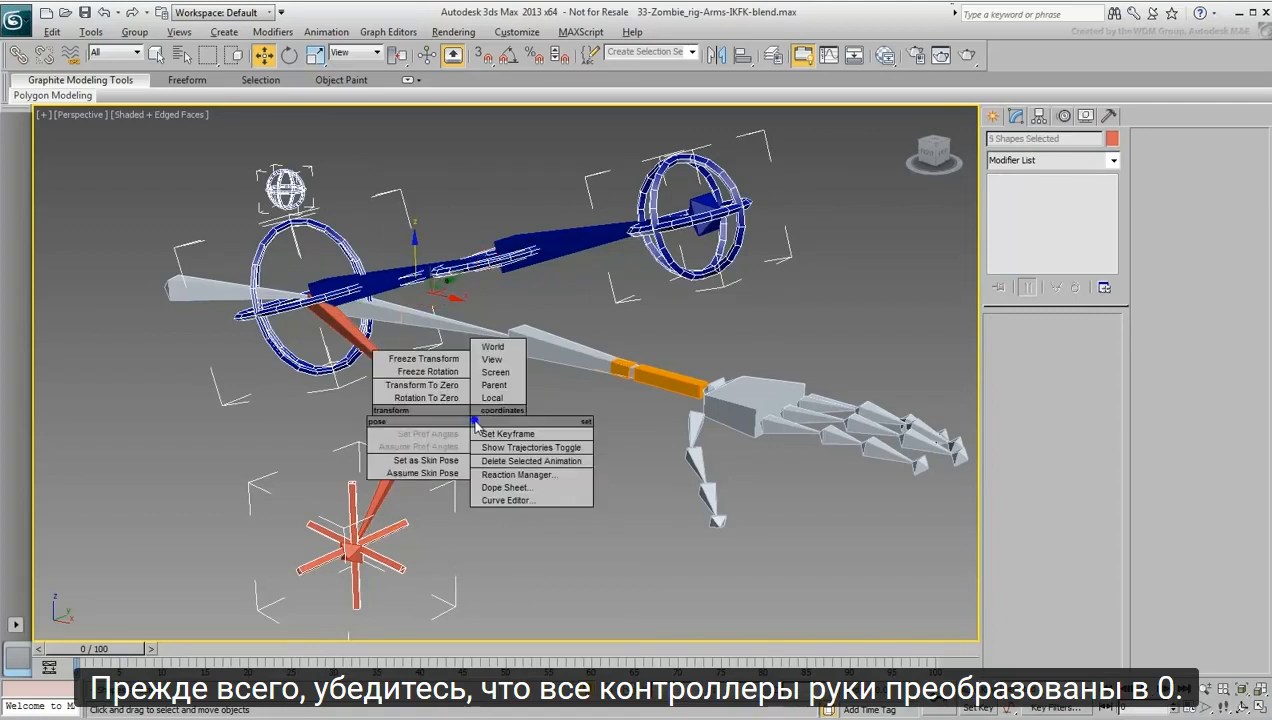
left_click(424, 388)
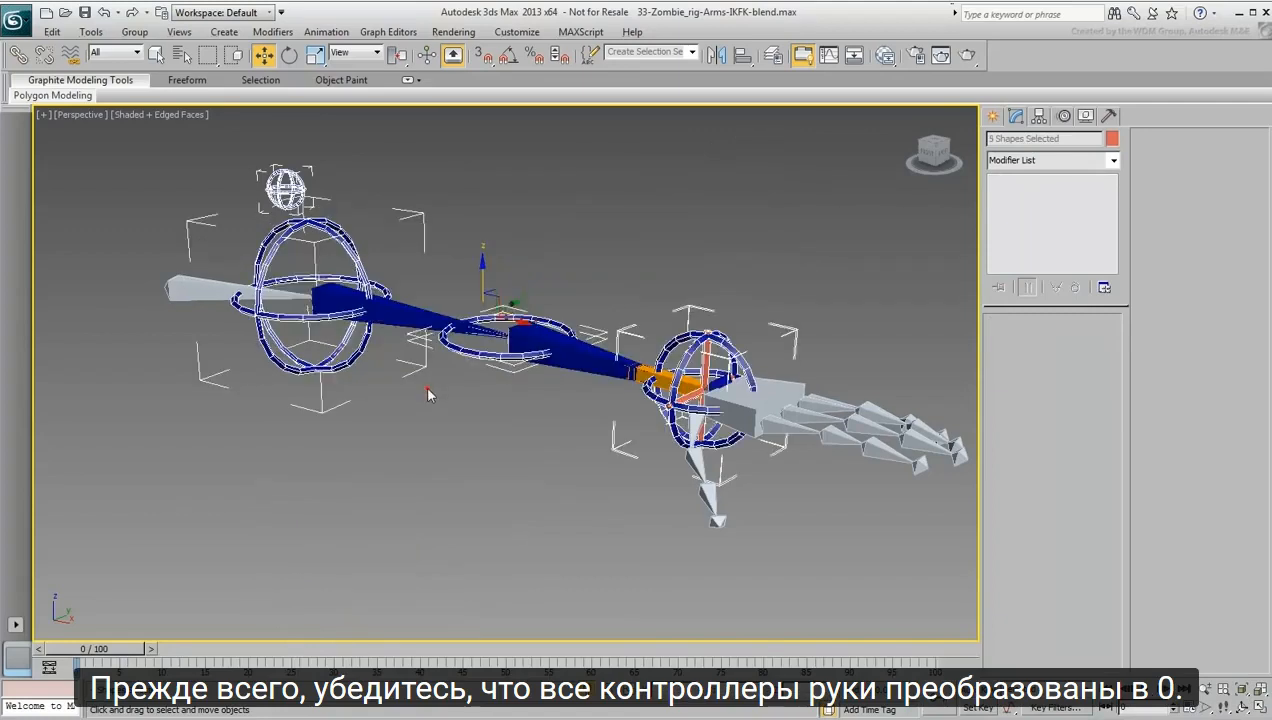
left_click(506, 465)
key("F3")
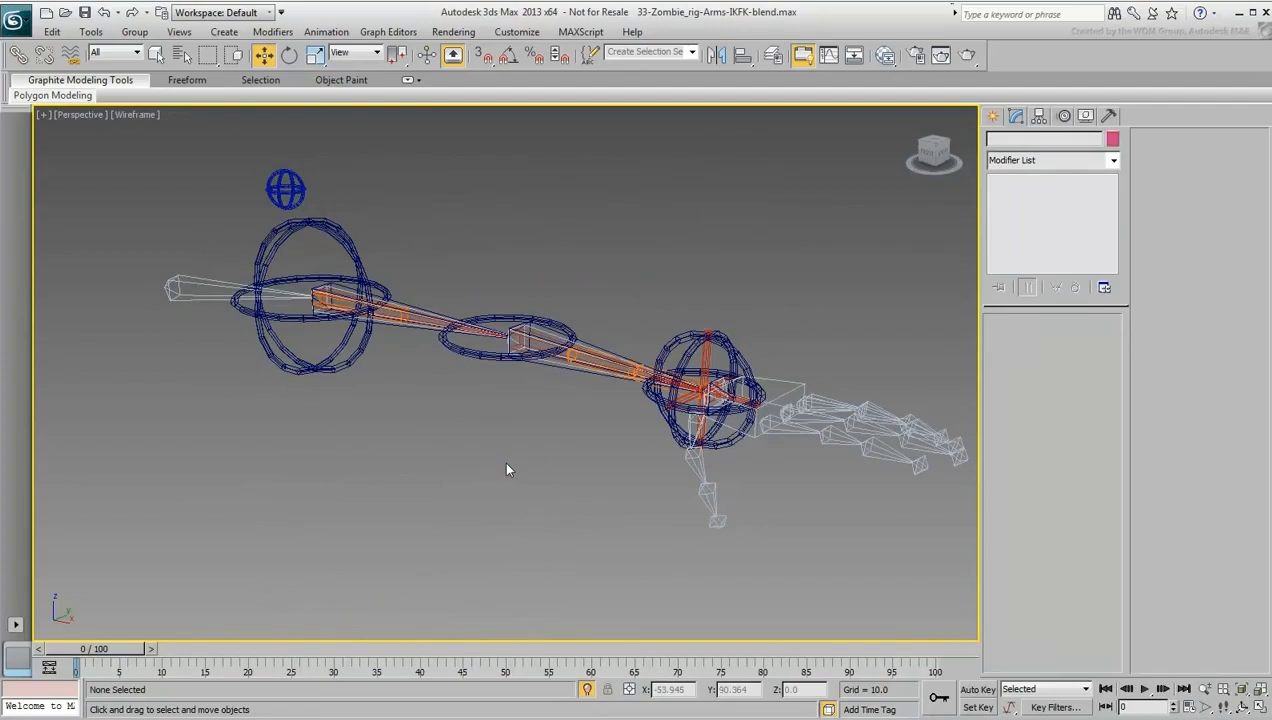
Add an Orientation Constraint to zombie_l_Wrist_bone with zombie_l_Wrist_IK_bone as its target
middle_click_drag(585, 428, 523, 452)
scroll(500, 458, "up", 6)
left_click(550, 390)
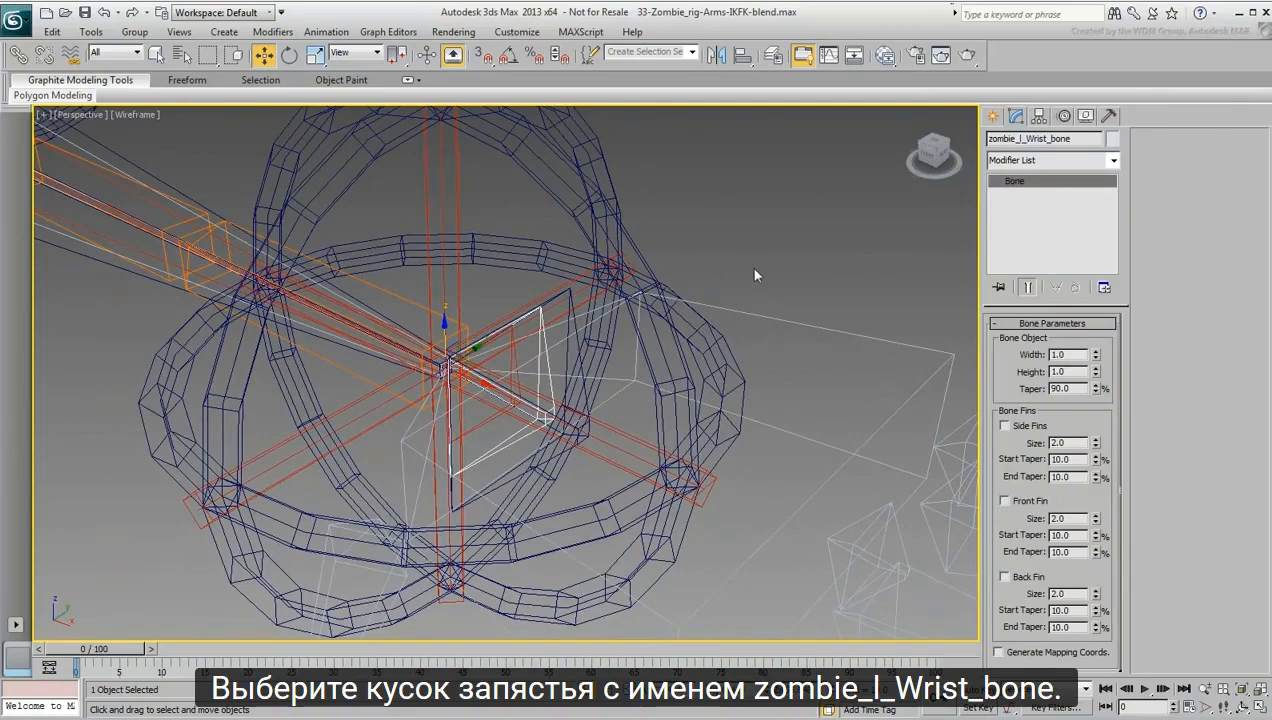
scroll(594, 411, "up", 4)
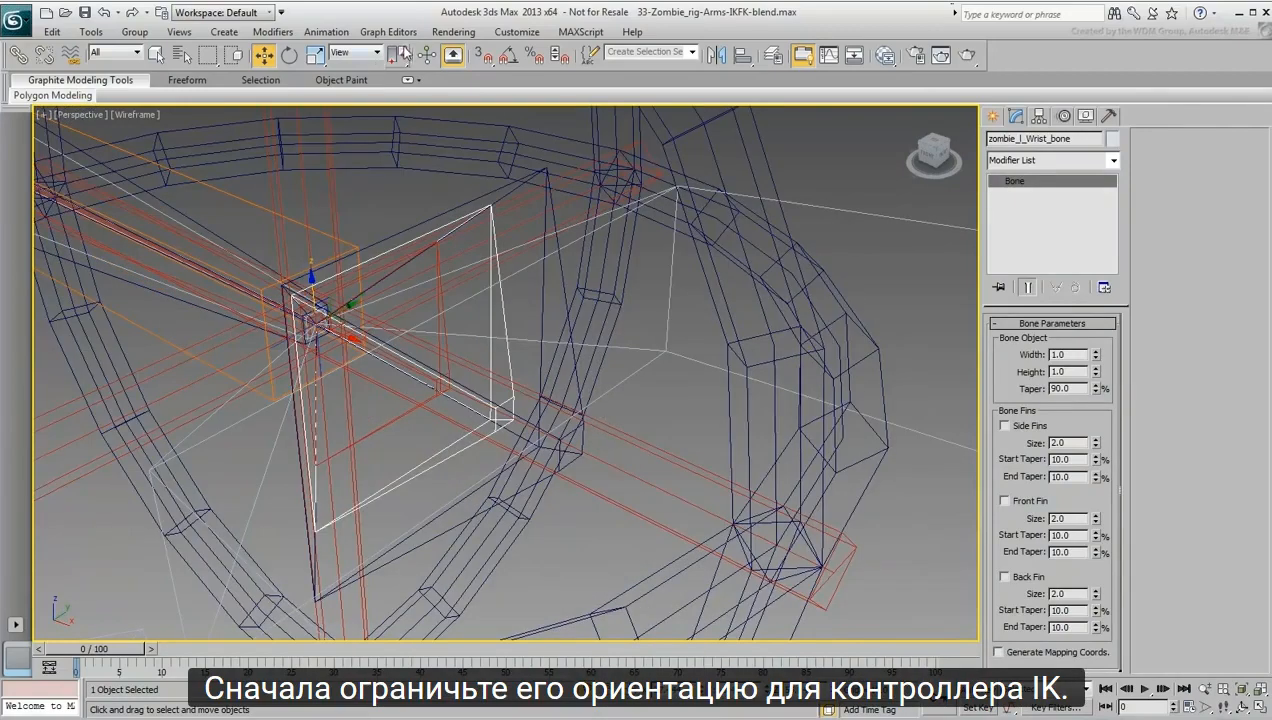
left_click(345, 33)
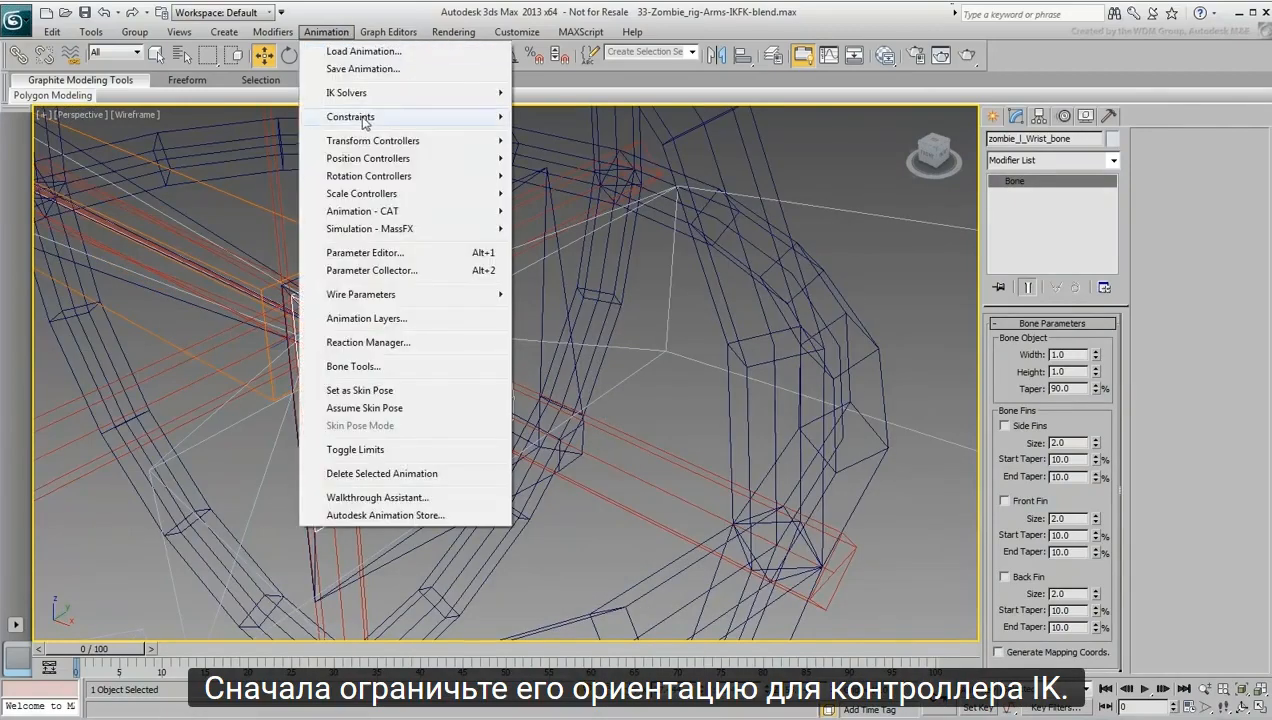
left_click(445, 117)
left_click(557, 244)
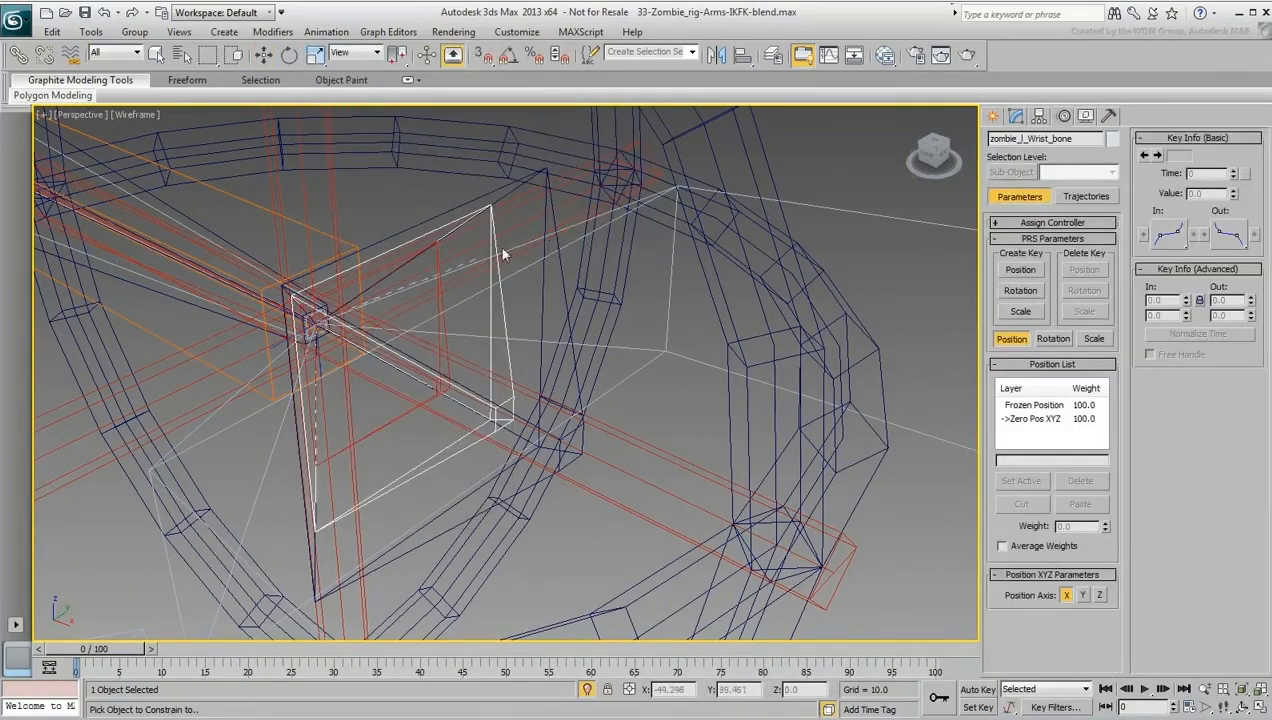
left_click(383, 425)
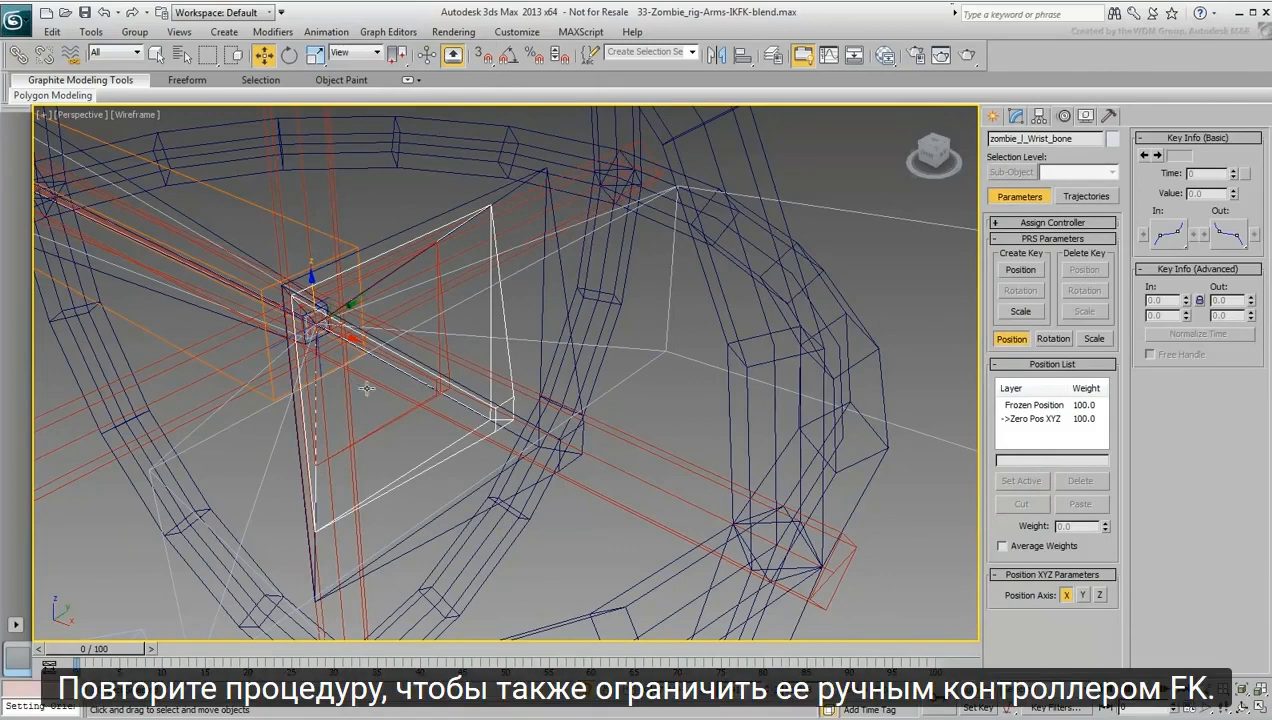
Orientation-constrain the wrist bone to zombie_l_Wrist_FK_bone as well, and show its rotation controller's target list
left_click(327, 33)
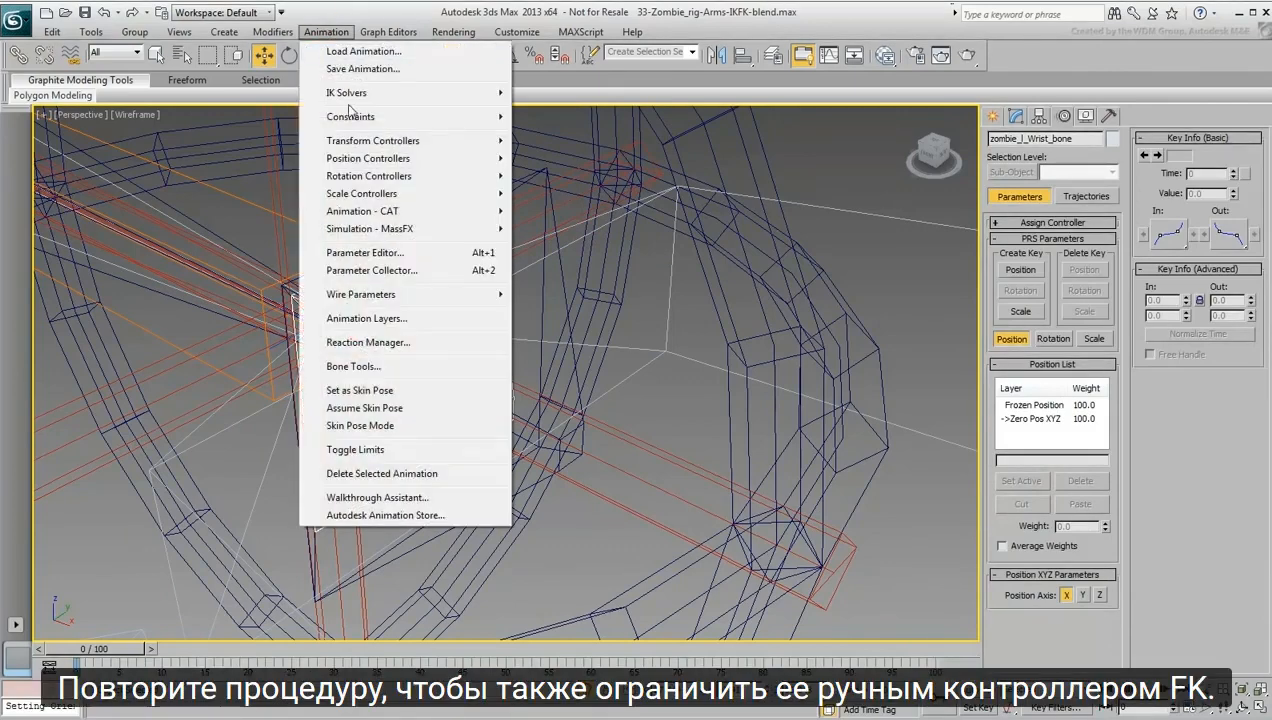
left_click(348, 116)
left_click(570, 244)
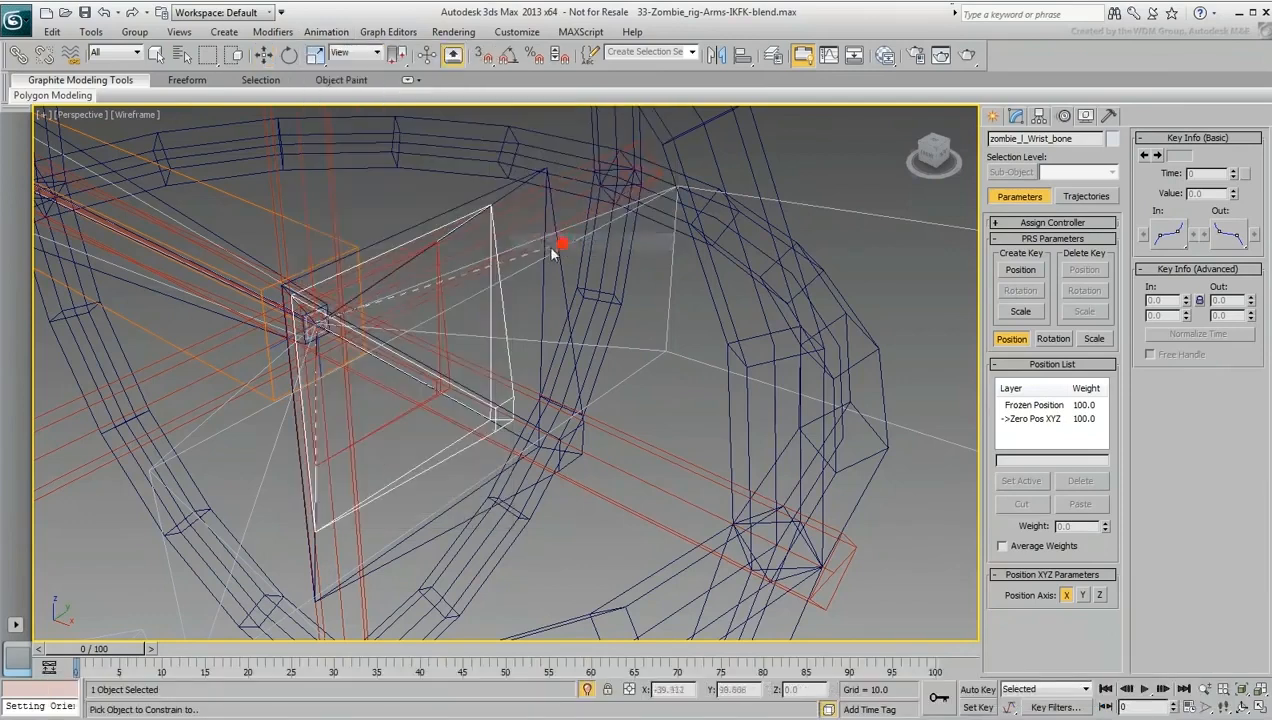
left_click(543, 300)
scroll(534, 303, "down", 4)
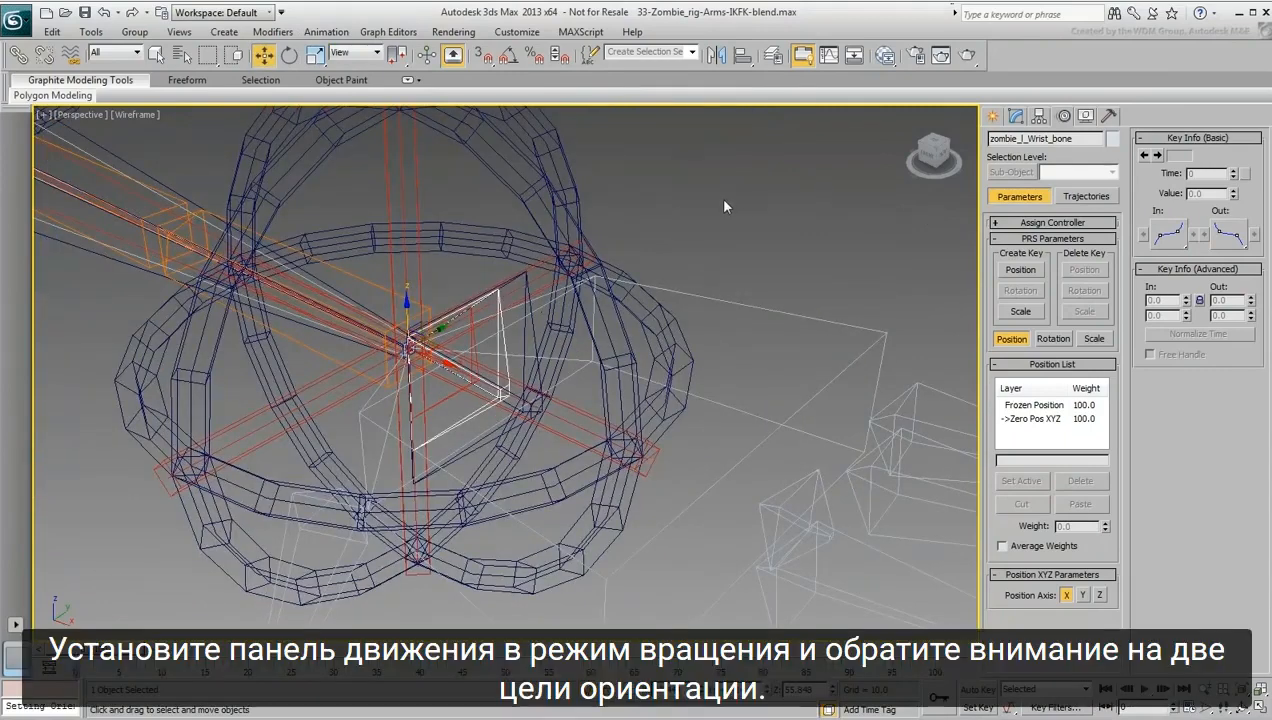
left_click(1053, 338)
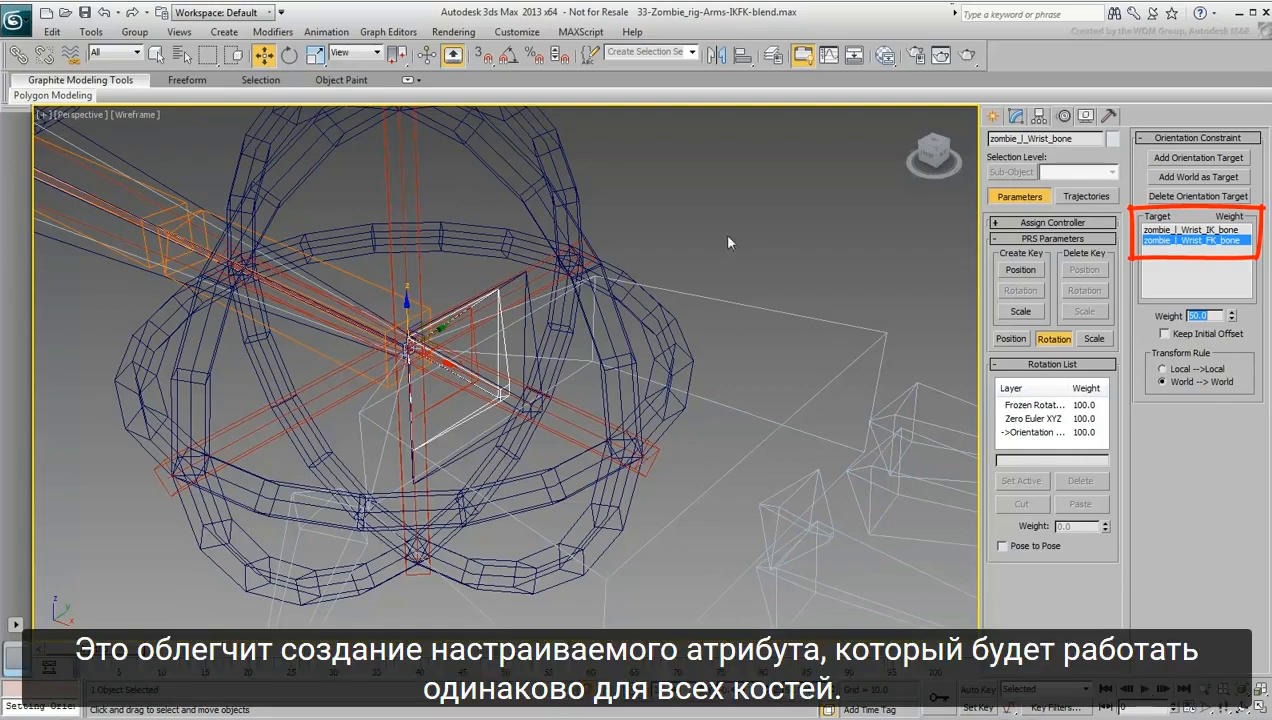
Add an Orientation Constraint to zombie_l_Forearm_bone with zombie_l_Forearm_IK_bone as its target
middle_click_drag(257, 267, 470, 370)
scroll(300, 335, "down", 5)
middle_click_drag(295, 335, 354, 384)
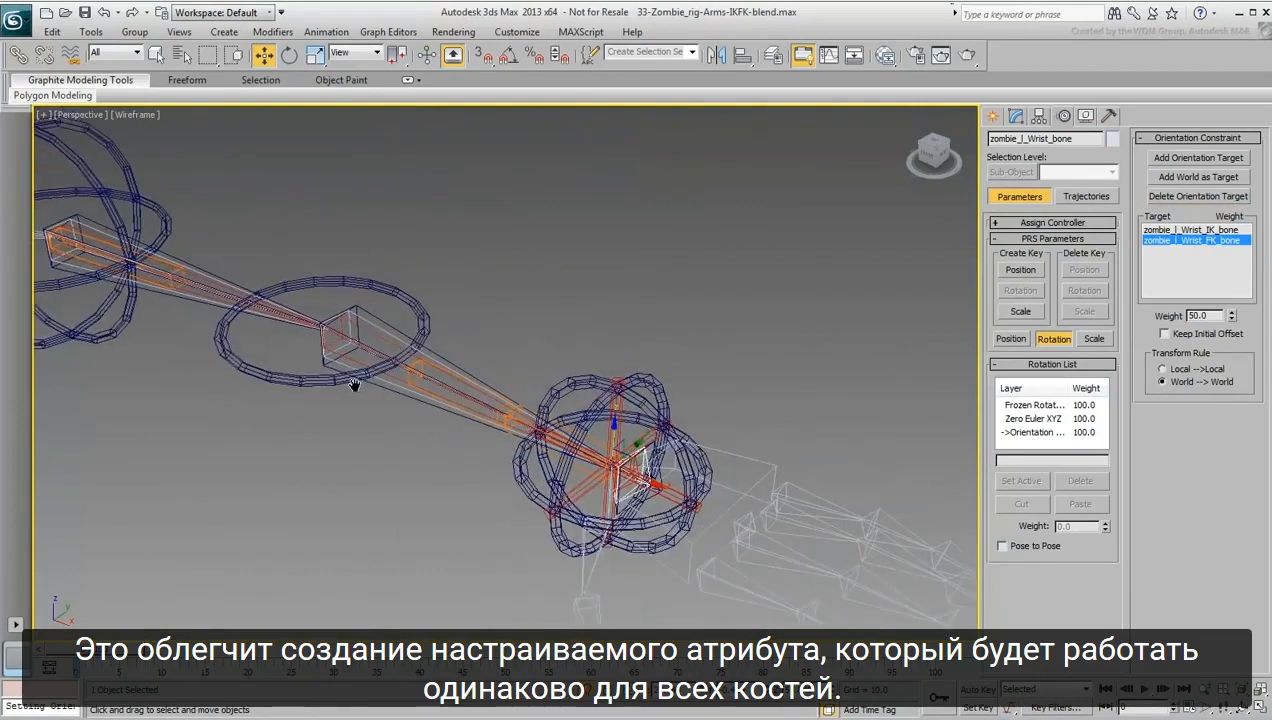
scroll(354, 384, "up", 3)
left_click(400, 320)
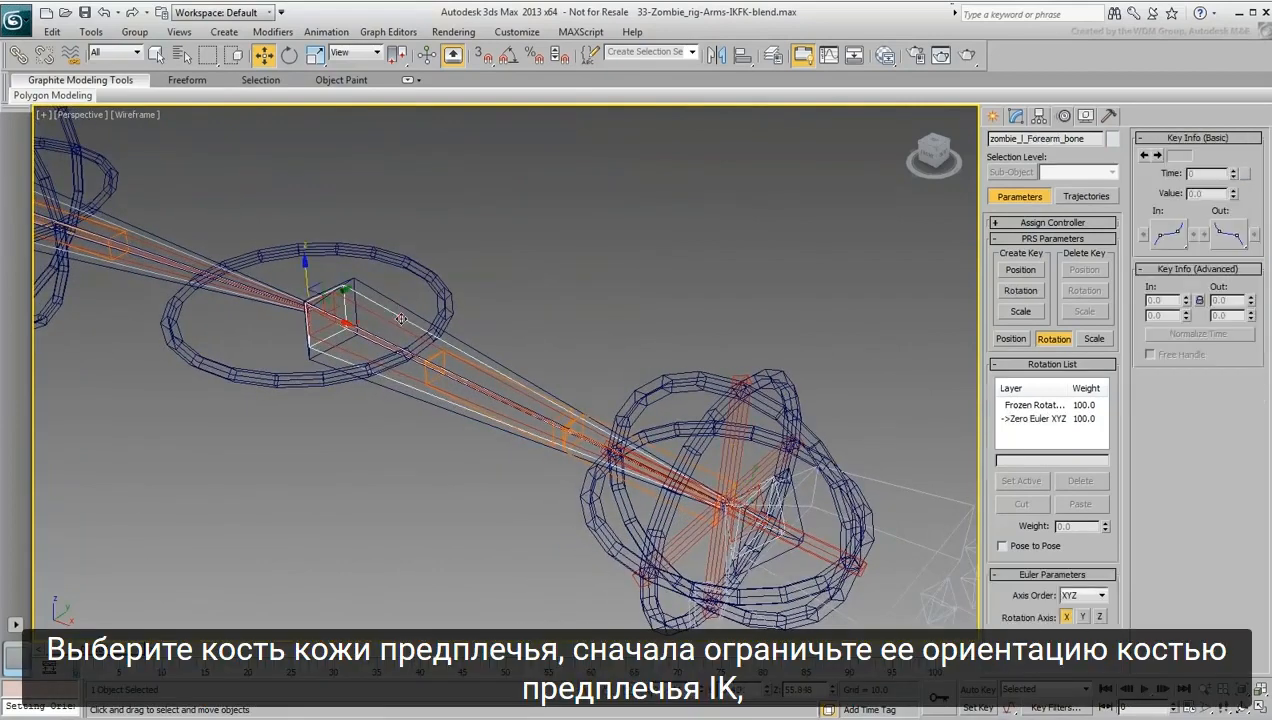
left_click(326, 31)
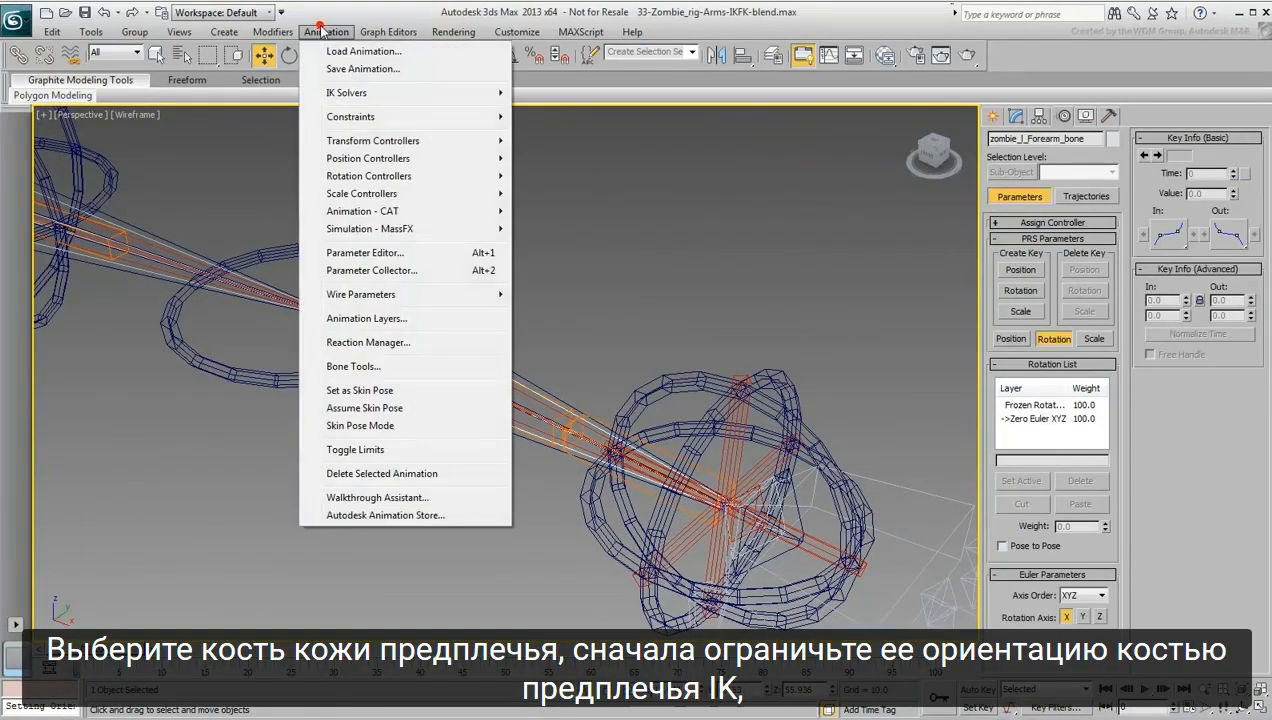
mouse_move(360, 115)
left_click(560, 242)
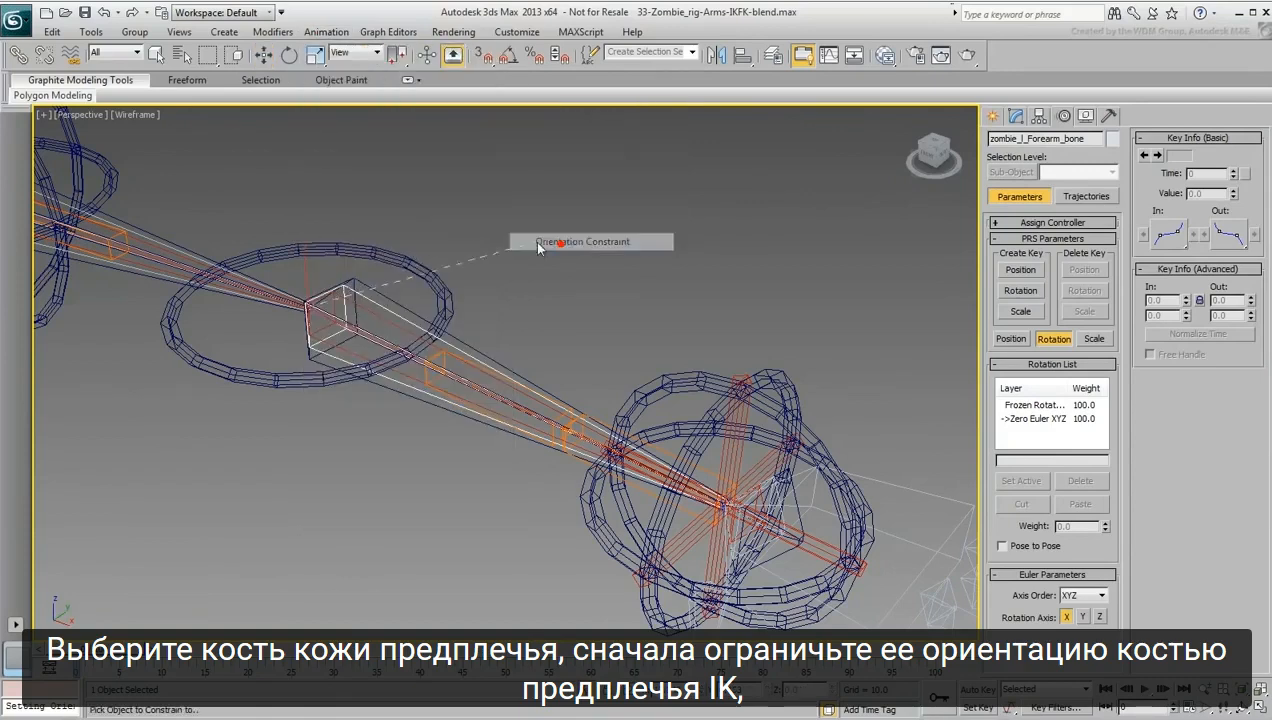
left_click(387, 320)
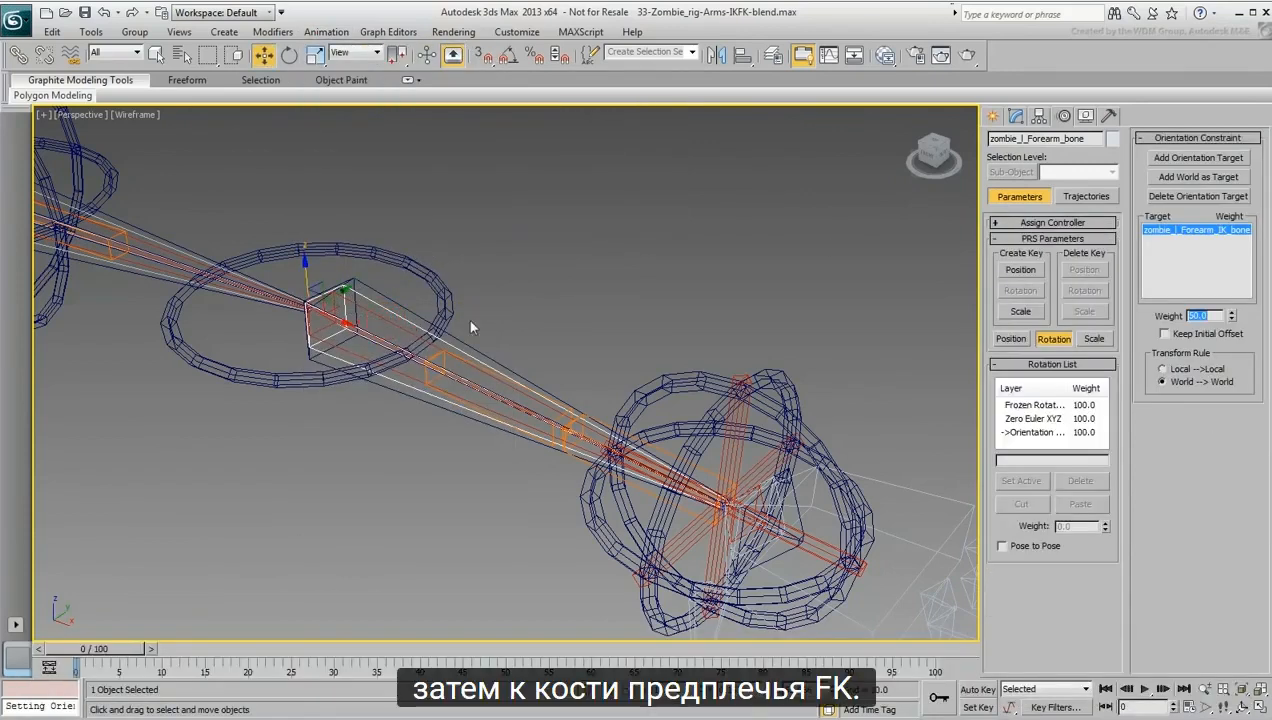
Add zombie_l_Forearm_FK_bone as the forearm bone's second orientation target and leave target picking
left_click(1198, 158)
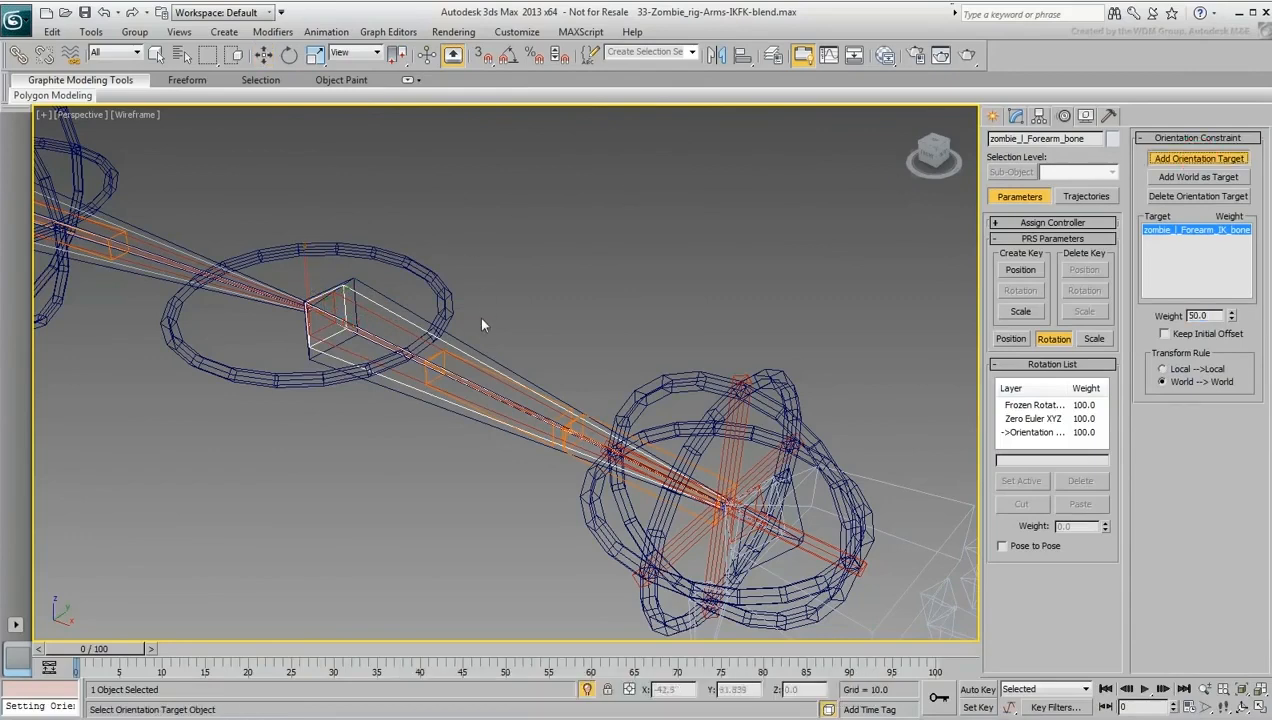
left_click(456, 336)
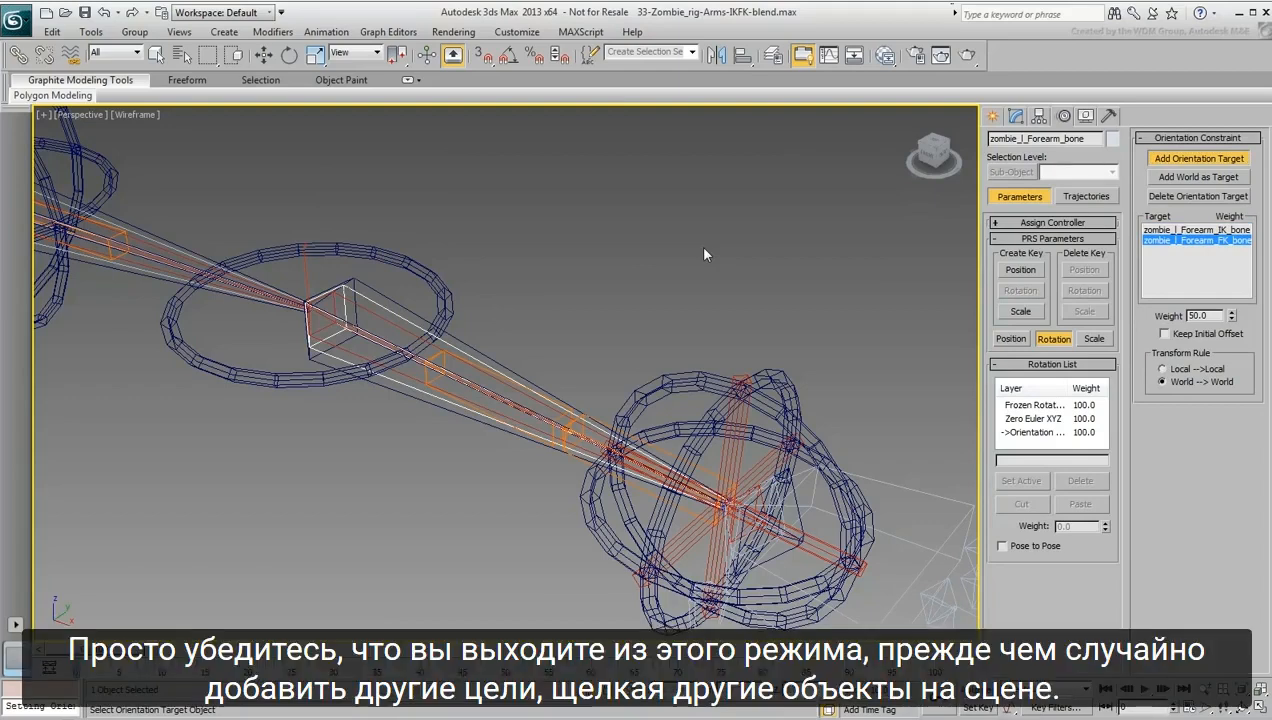
left_click(1189, 157)
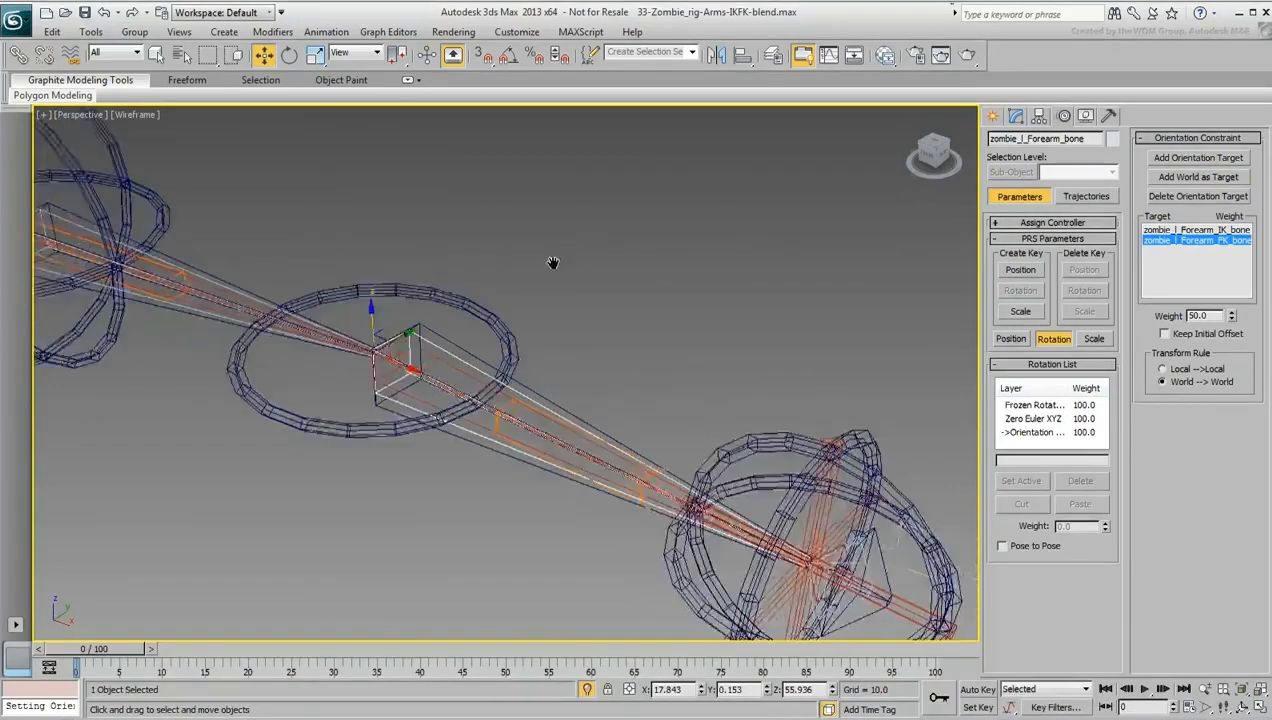
Add an Orientation Constraint to zombie_l_Shoulder_bone with zombie_l_Shoulder_IK_bone as its target
middle_click_drag(553, 264, 820, 346)
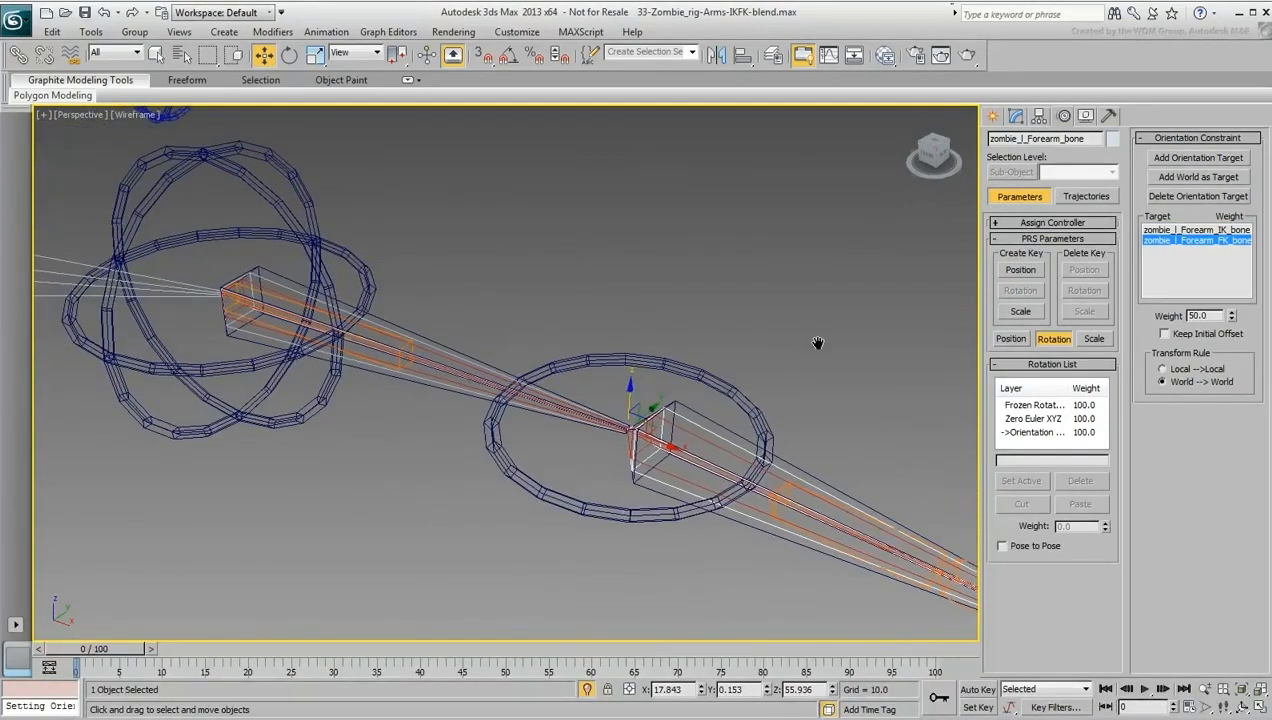
left_click(376, 322)
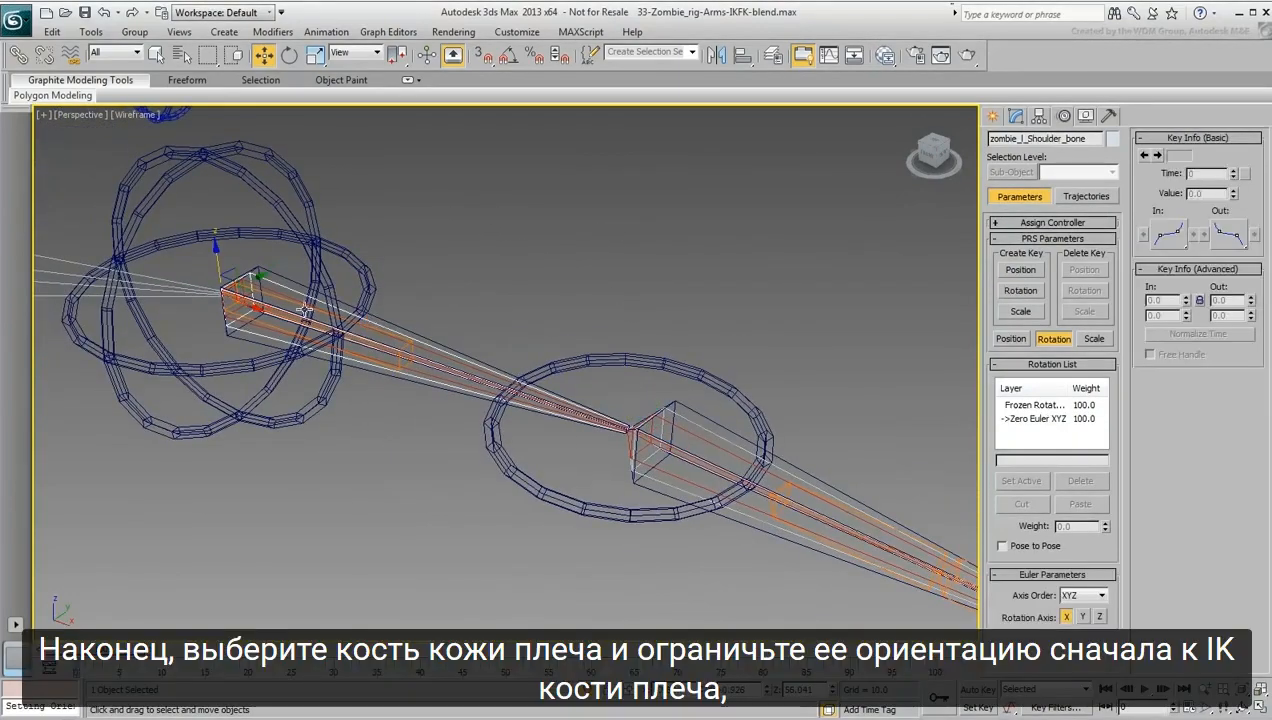
scroll(330, 298, "up", 4)
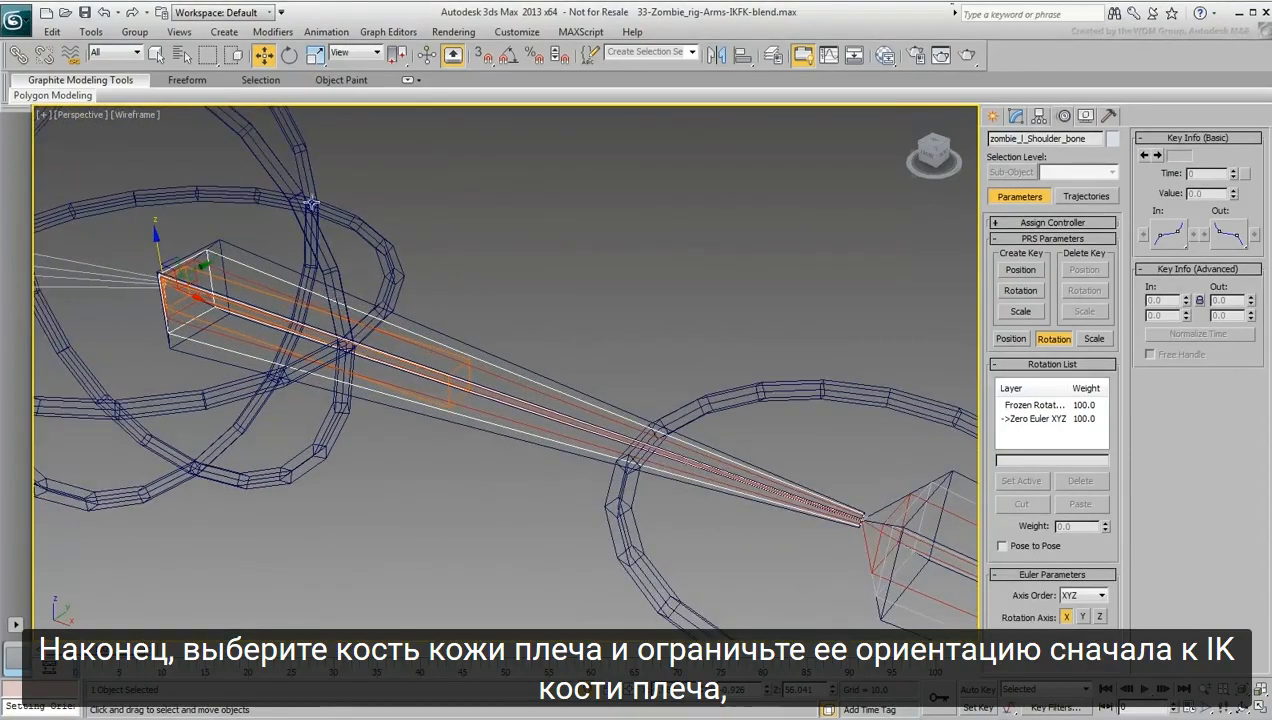
left_click(327, 32)
mouse_move(360, 117)
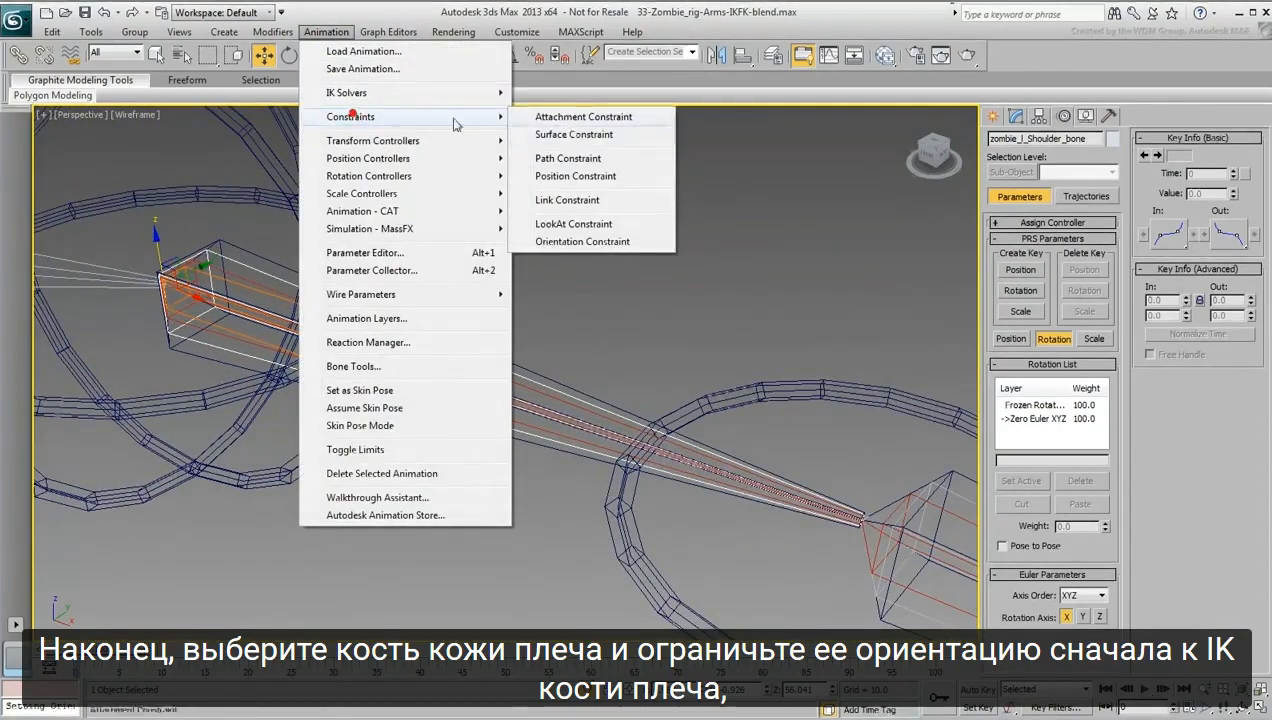
left_click(582, 241)
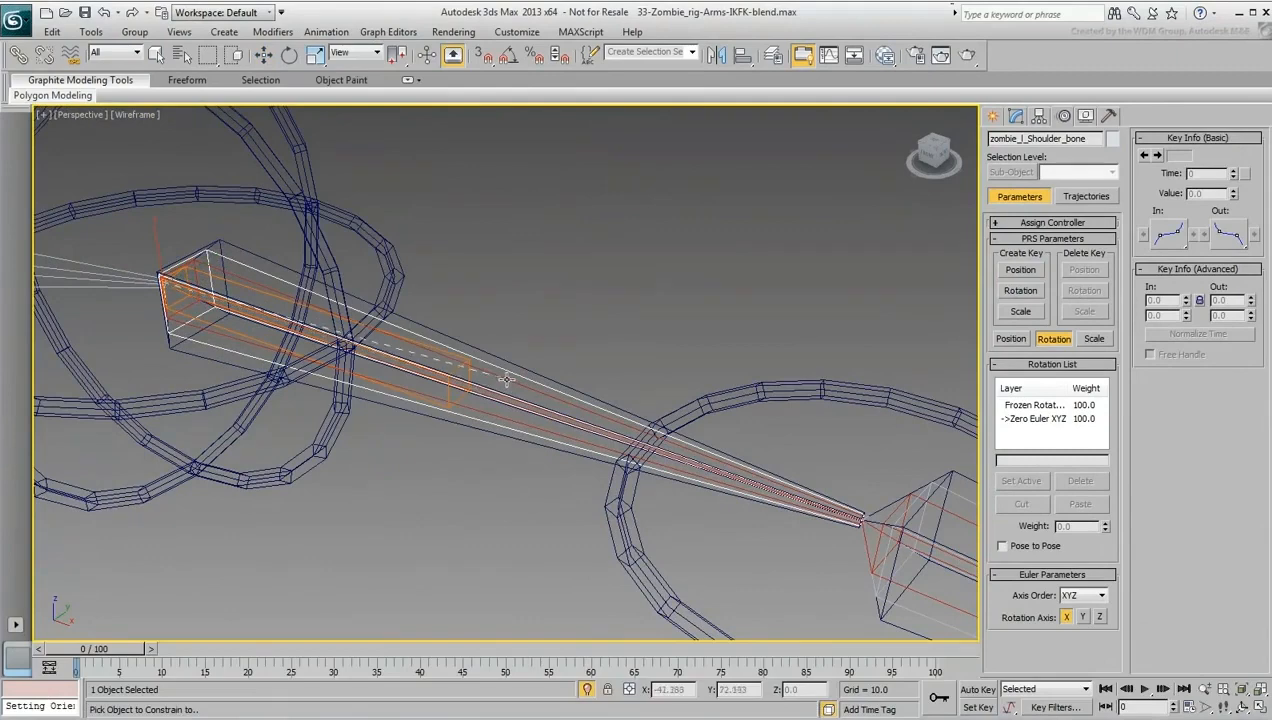
left_click(505, 379)
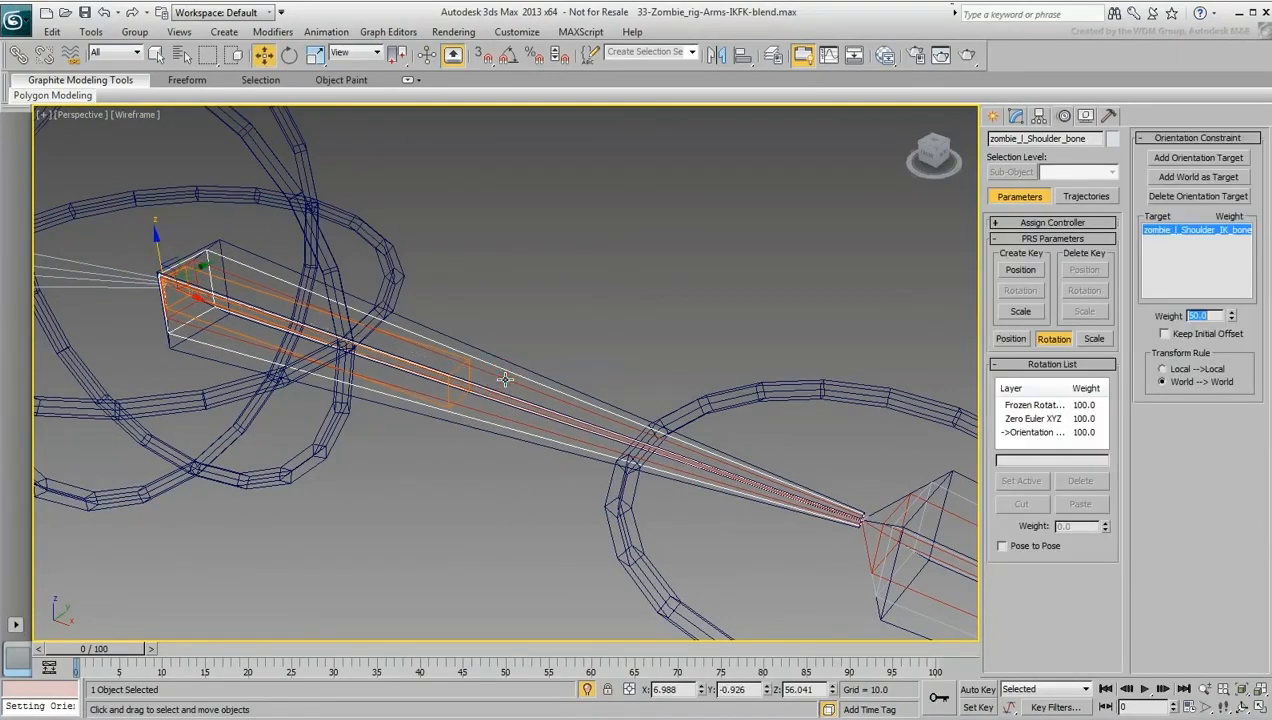
Add zombie_l_Shoulder_FK_bone as the shoulder bone's second orientation target and leave target picking
left_click(1185, 158)
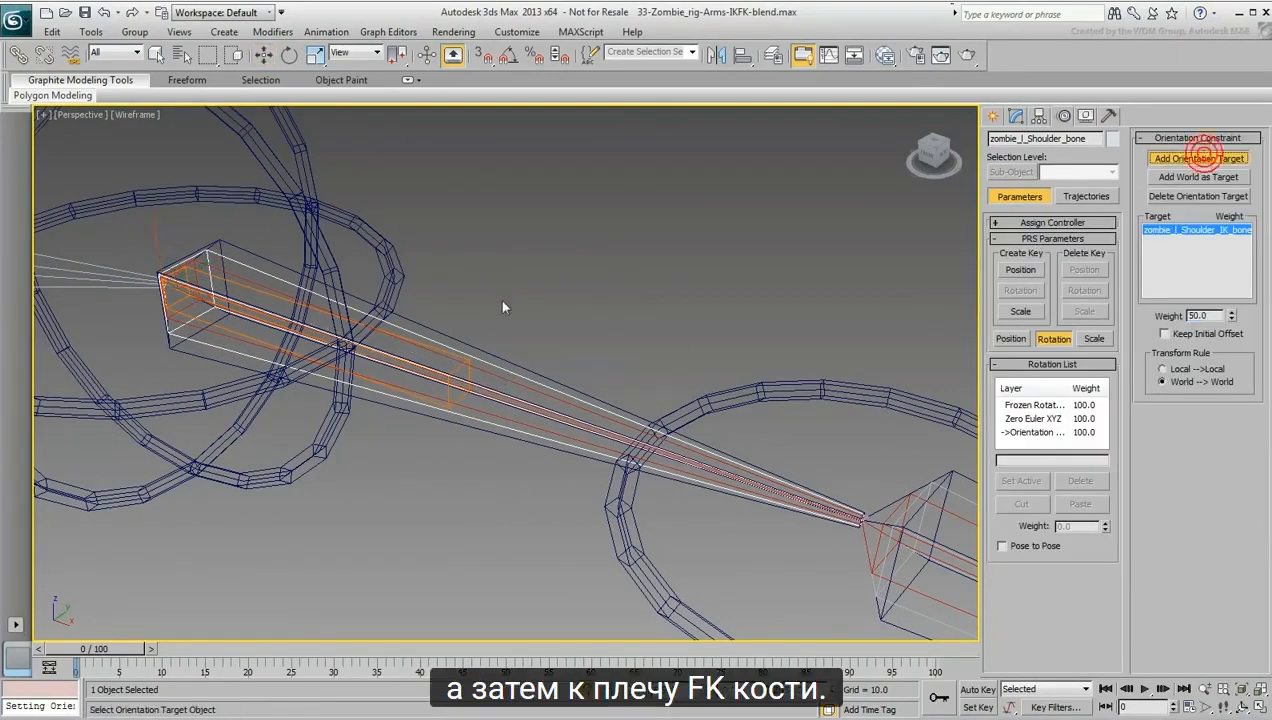
left_click(493, 354)
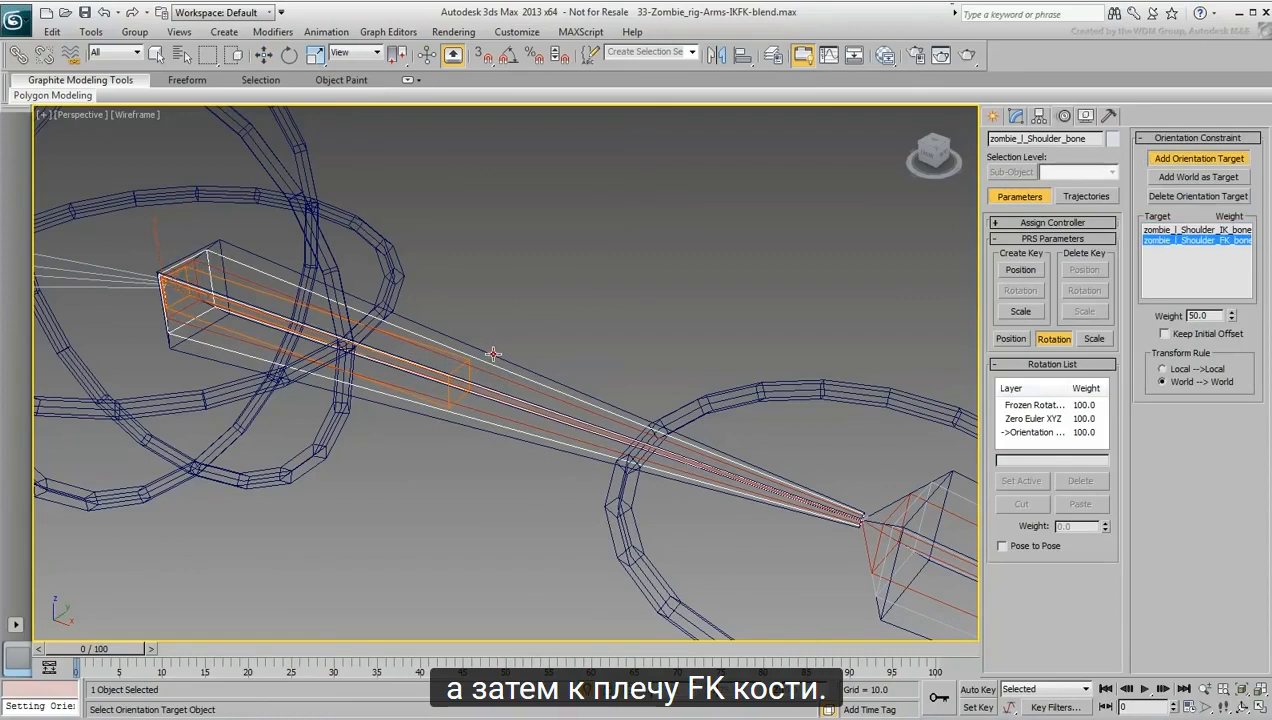
left_click(1199, 160)
Display the arm as Shaded + Edged Faces and rotate zombie_l_Shoulder_FK_ctrl about -22 degrees around its local Y axis, raising the FK arm
middle_click_drag(605, 273, 467, 248)
scroll(467, 248, "down", 3)
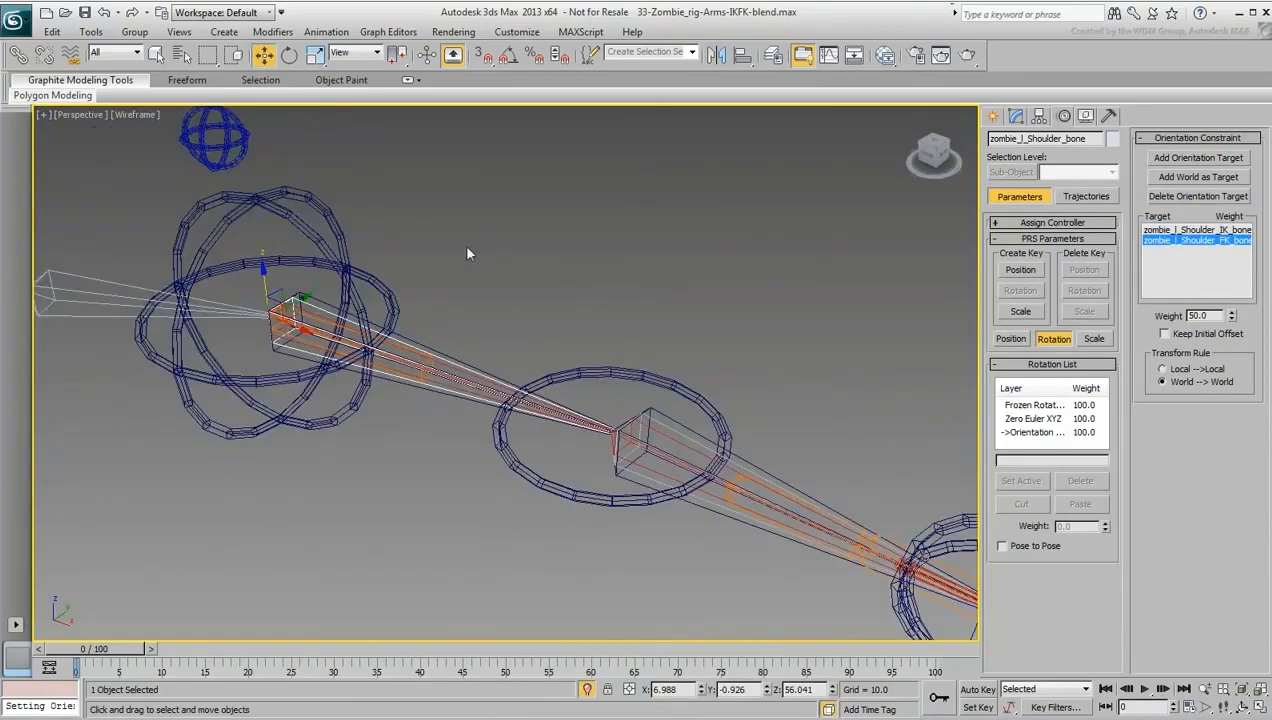
scroll(467, 248, "down", 3)
middle_click_drag(724, 287, 609, 244)
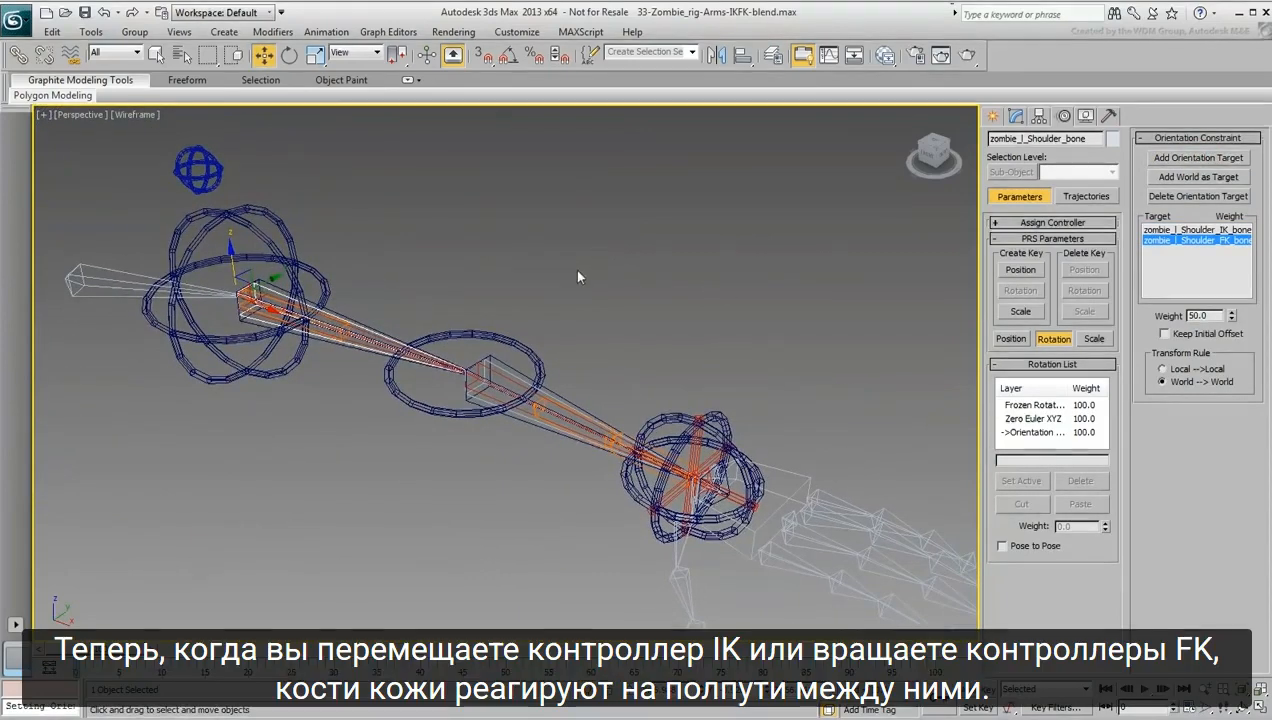
key("F3")
left_click_drag(360, 204, 290, 238)
scroll(395, 251, "down", 3)
right_click(395, 287)
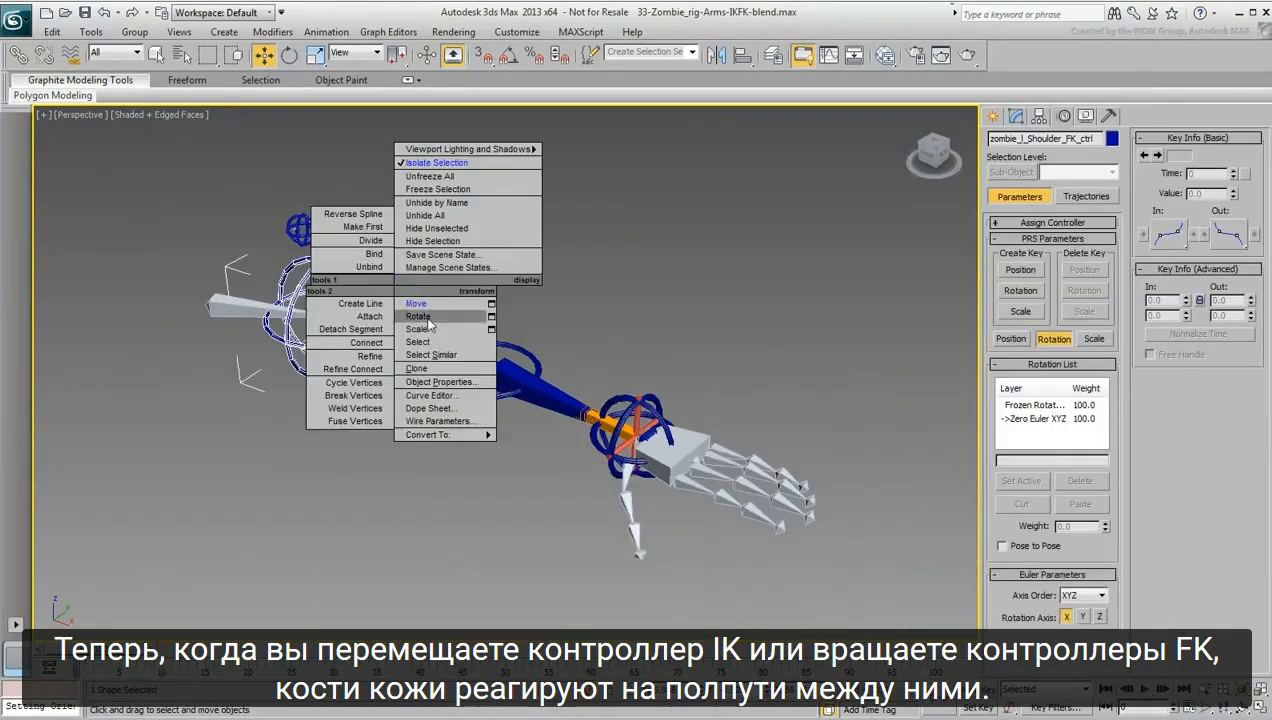
left_click(418, 316)
left_click_drag(357, 302, 375, 245)
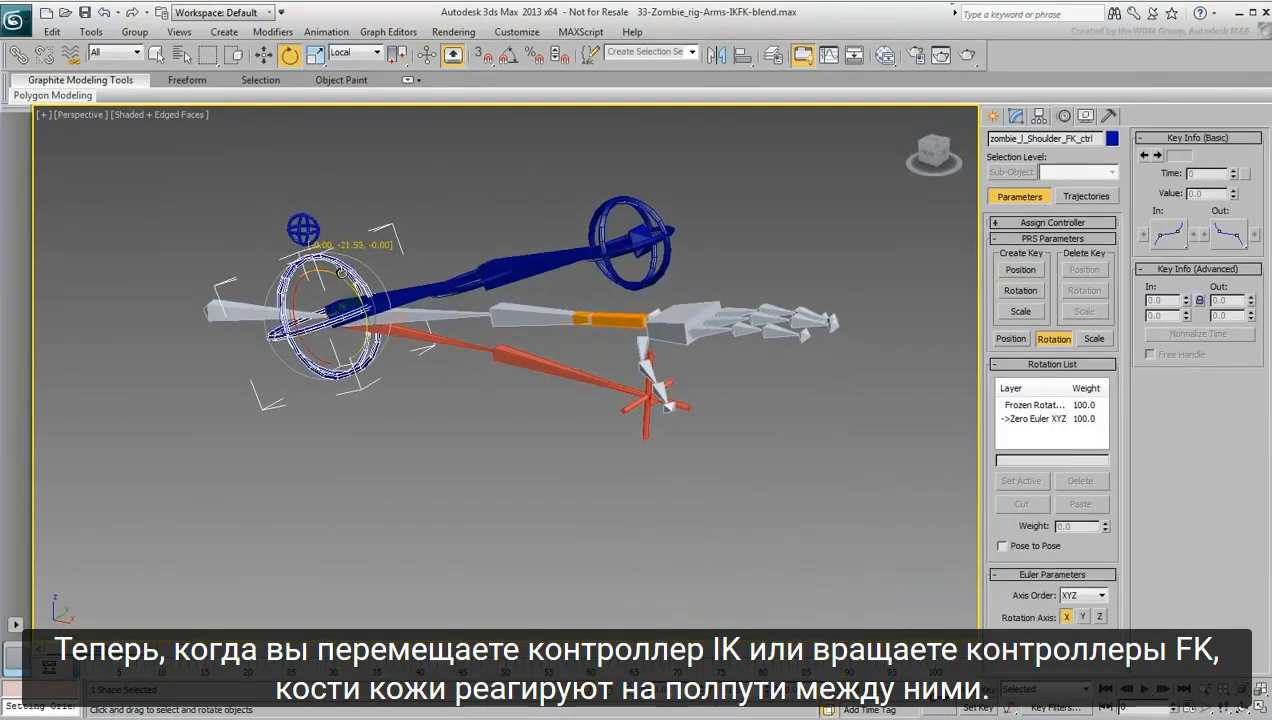
Move zombie_l_Hand_IK_ctrl down and in toward the shoulder so the IK arm bends, undoing the extra move
left_click(672, 440)
key("w")
left_click_drag(672, 440, 373, 506)
middle_click_drag(460, 462, 534, 415, "alt")
left_click_drag(436, 509, 450, 480)
key("ctrl+z")
Try rotating zombie_l_Elbow_FK_ctrl to test how the skin bones follow, and undo the rotation
left_click(472, 261)
right_click(473, 260)
left_click(493, 284)
left_click_drag(486, 255, 370, 235)
key("ctrl+z")
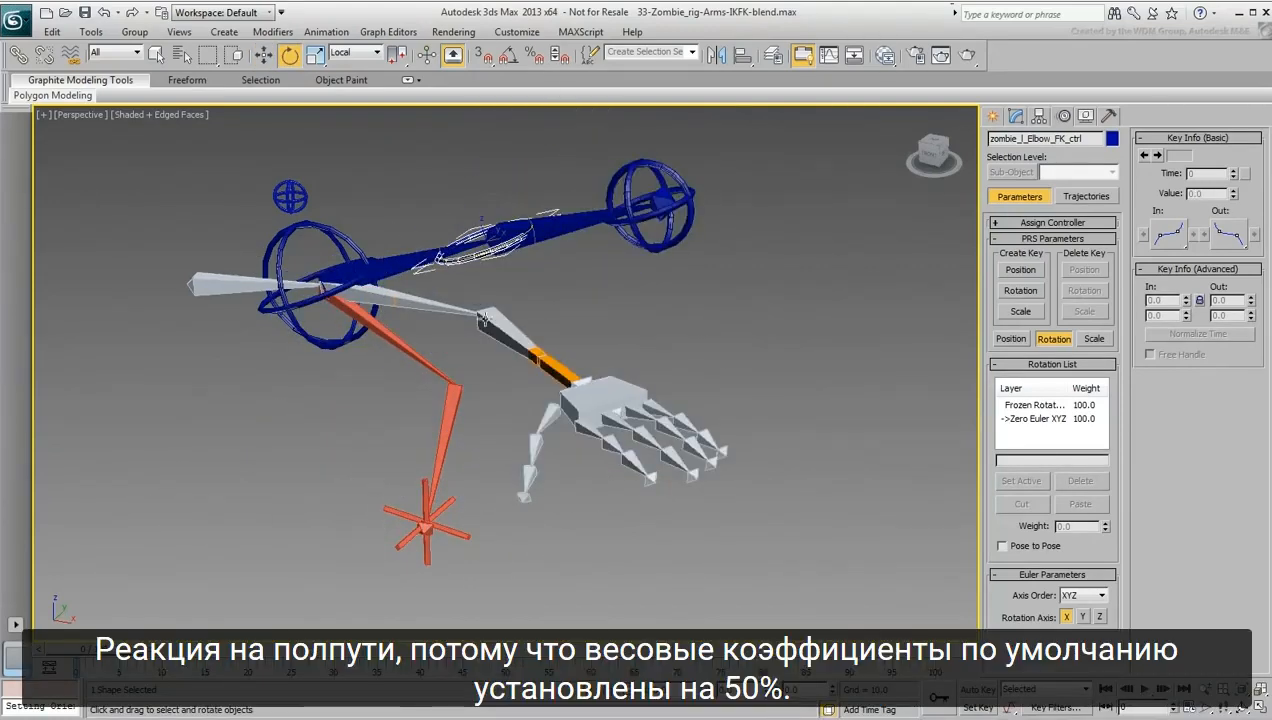
Check the orientation weights of the IK and FK targets on zombie_l_Shoulder_bone
left_click(436, 310)
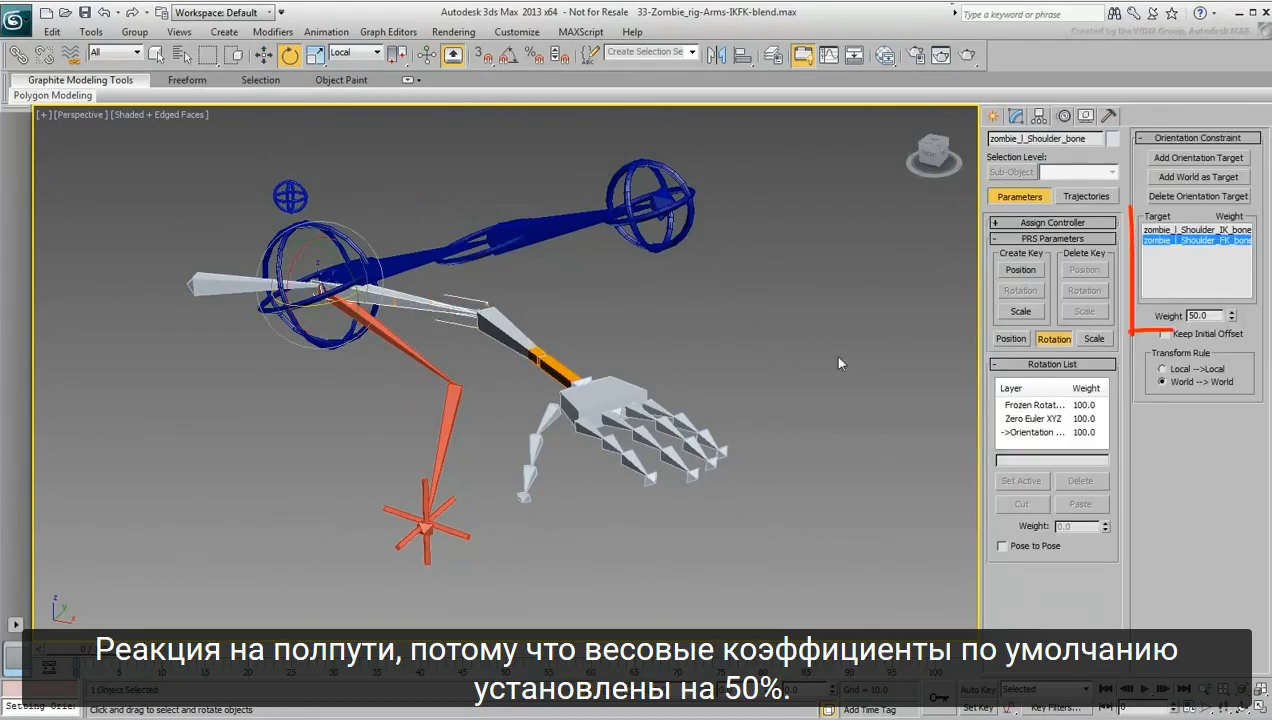
left_click(1199, 230)
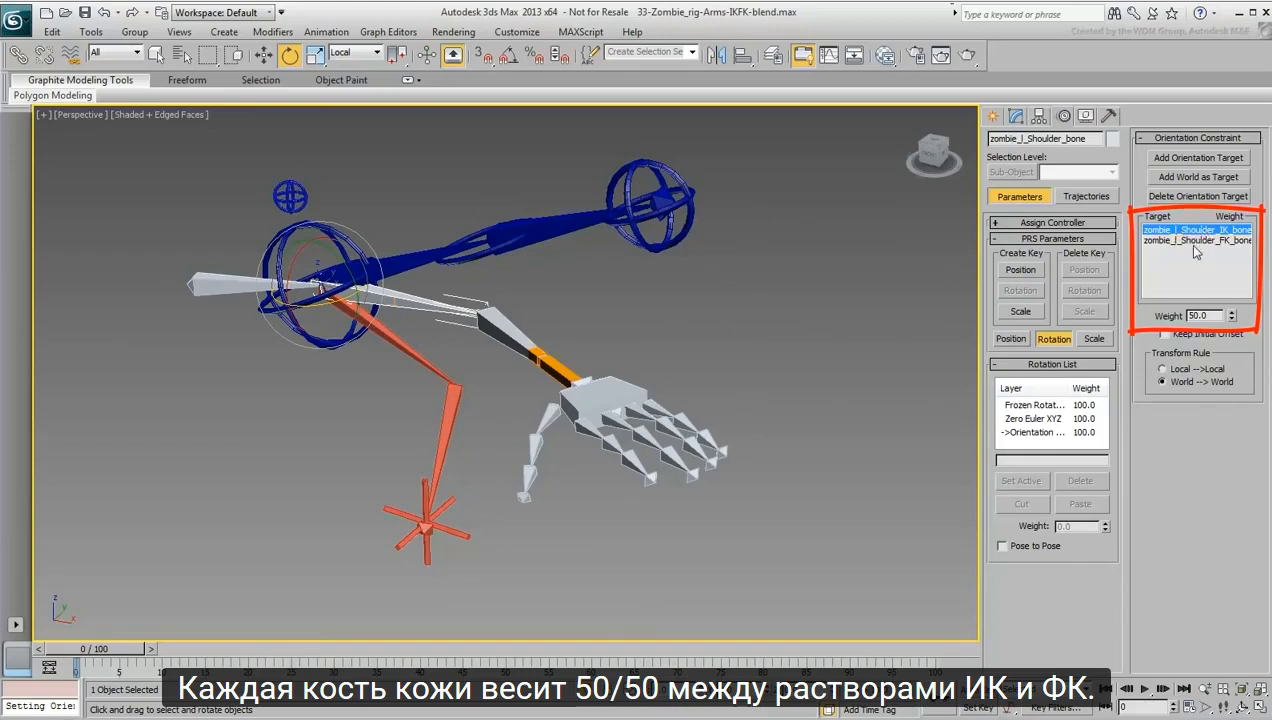
left_click(1193, 241)
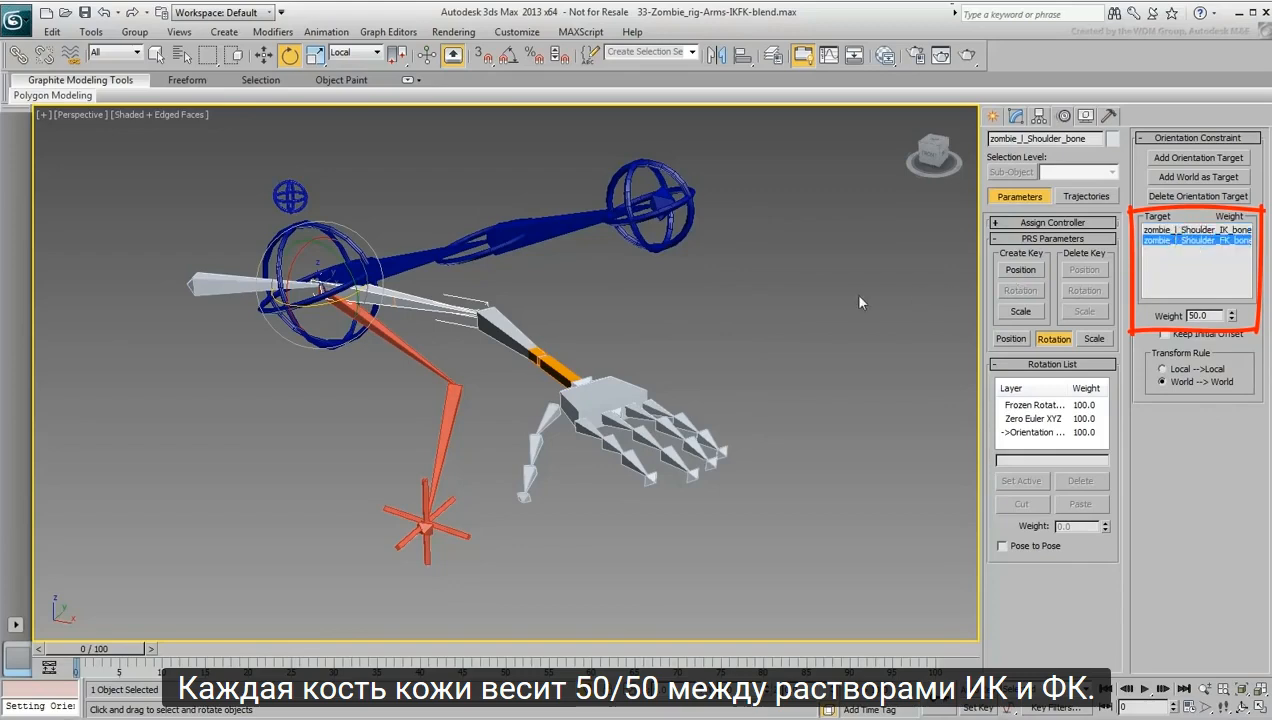
Set the shoulder bone's IK target weight to 100 and its FK target weight to 0
left_click(1200, 231)
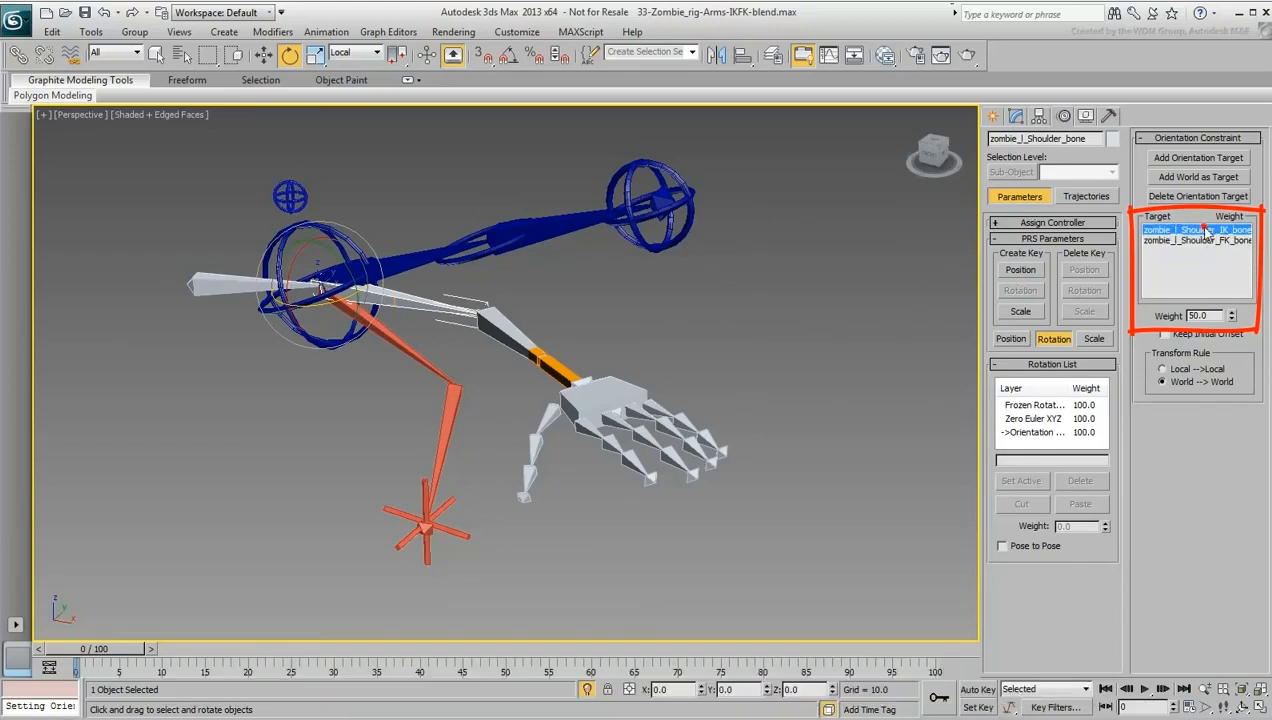
left_click_drag(1231, 315, 1240, 48)
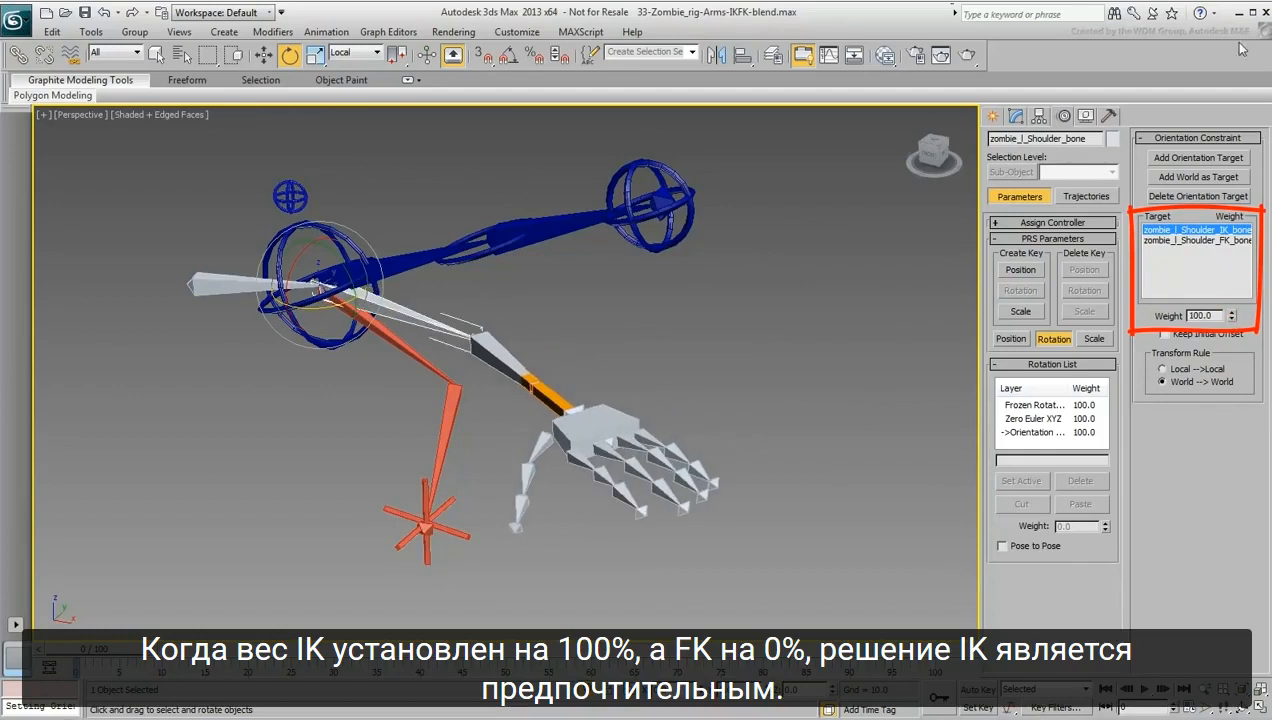
left_click(1192, 241)
left_click_drag(1231, 316, 1227, 499)
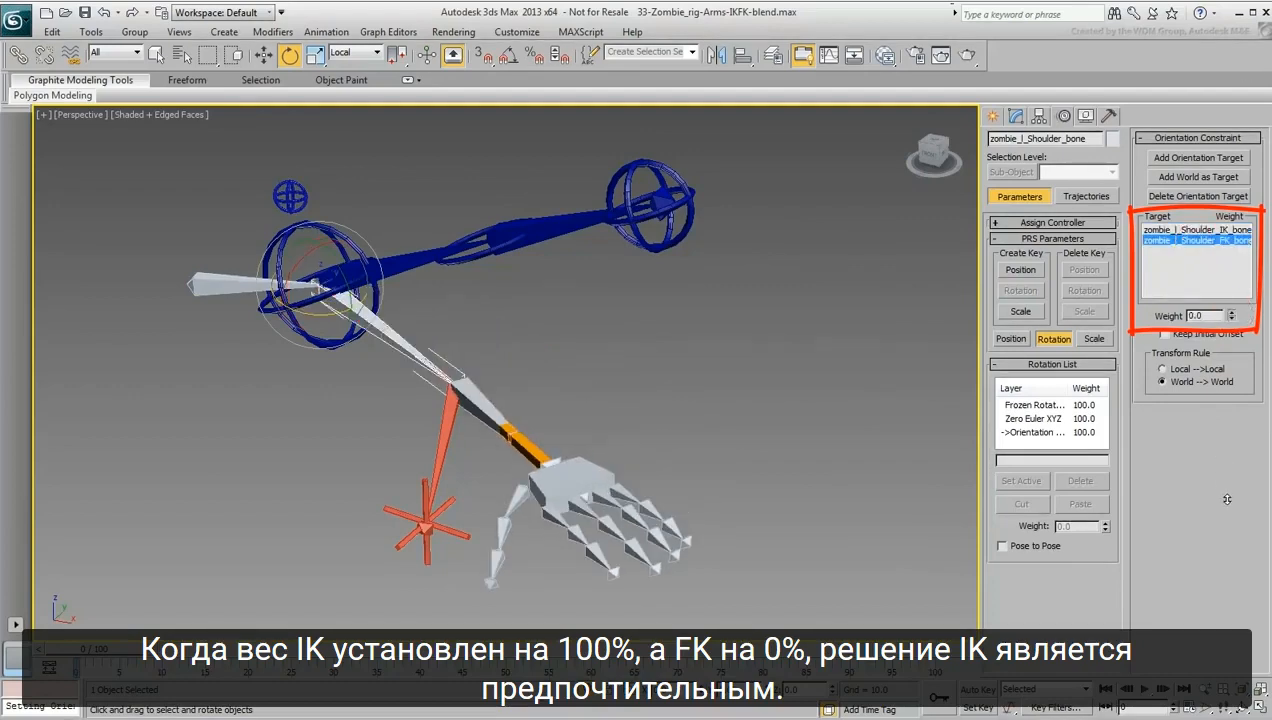
Try moving zombie_l_Hand_IK_ctrl to test the shoulder bone's response to full IK weight
left_click(412, 545)
right_click(452, 542)
left_click(470, 554)
mouse_move(454, 527)
left_mouse_down()
mouse_move(270, 460)
mouse_move(427, 446)
mouse_move(374, 459)
mouse_move(446, 514)
mouse_move(445, 537)
mouse_move(442, 452)
mouse_move(452, 518)
left_mouse_up()
Set zombie_l_Shoulder_bone's FK target weight to 100 and its IK target weight to 0
left_click(369, 320)
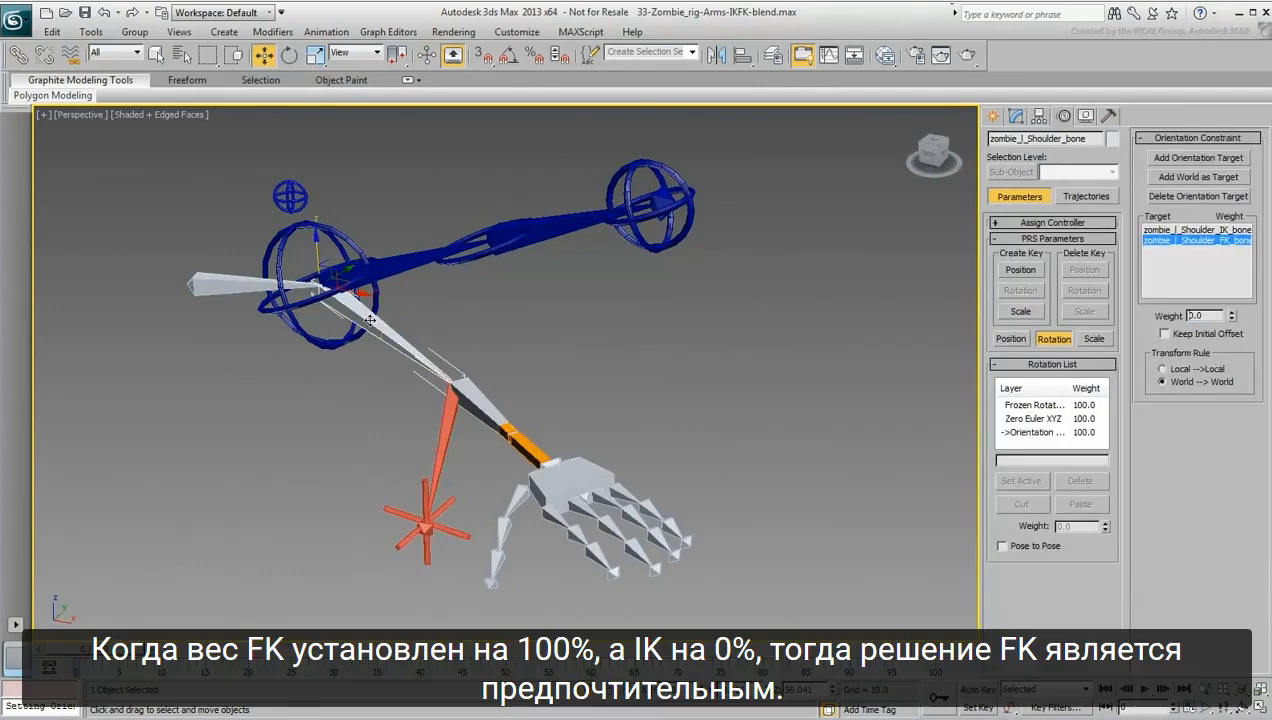
left_click(1234, 320)
left_click(1196, 230)
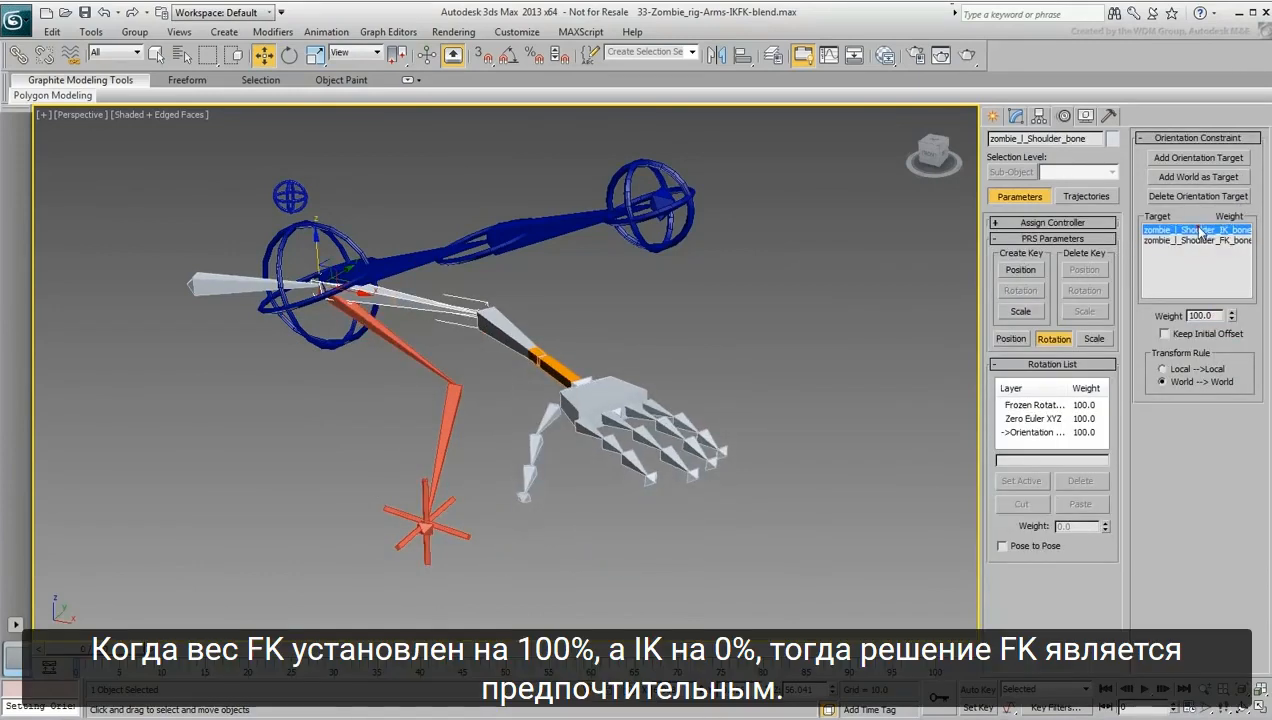
right_click(1231, 316)
Test the full FK weighting by trying to move zombie_l_Hand_IK_ctrl and rotate zombie_l_Shoulder_FK_ctrl
left_click_drag(527, 418, 453, 318)
left_click_drag(460, 362, 493, 331)
left_click_drag(488, 525, 444, 556)
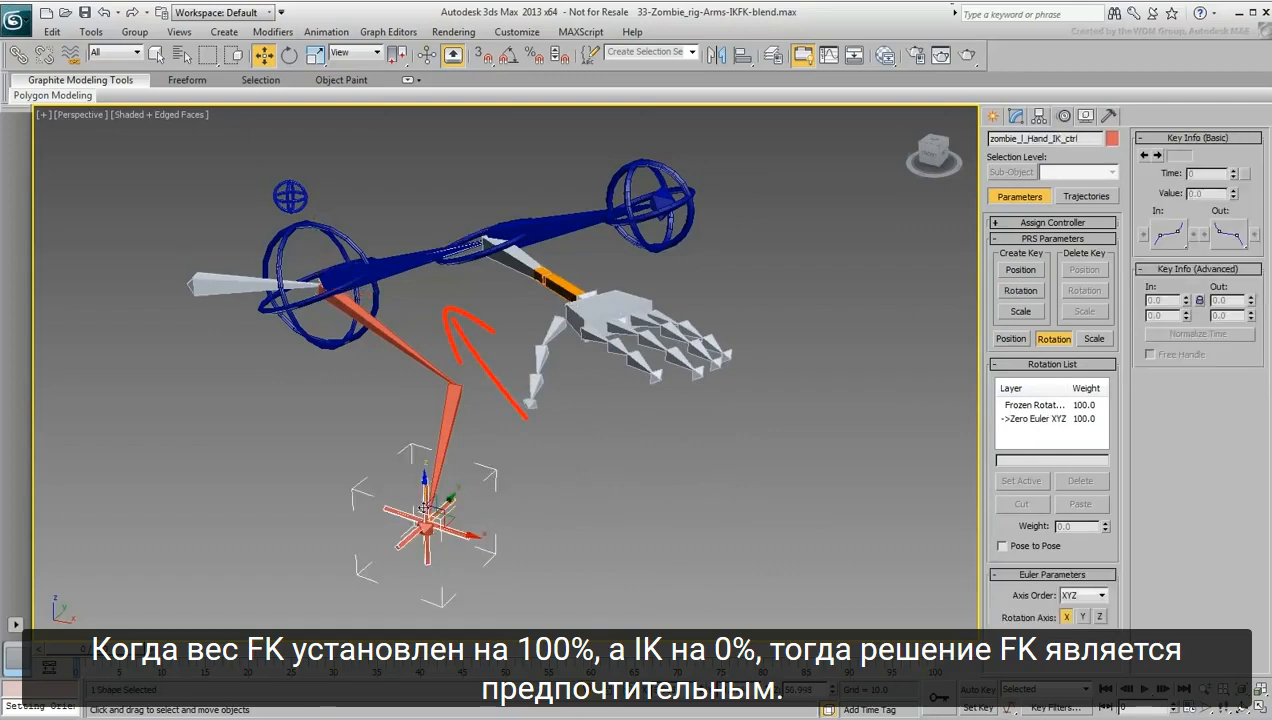
left_click(340, 231)
right_click(344, 236)
left_click(370, 268)
mouse_move(346, 249)
left_mouse_down()
mouse_move(351, 272)
mouse_move(355, 253)
left_mouse_up()
Set both the IK and FK target weights of zombie_l_Shoulder_bone's Orientation Constraint to 50
left_click(403, 261)
left_click(403, 261)
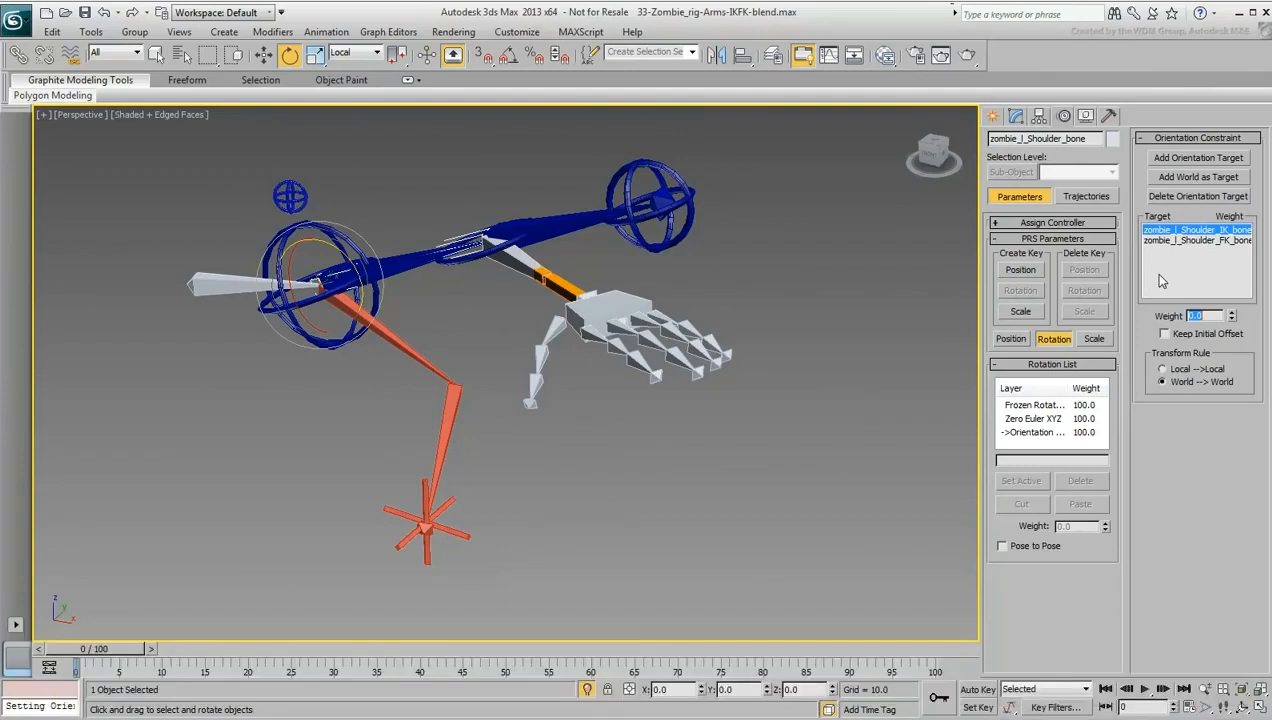
type("100")
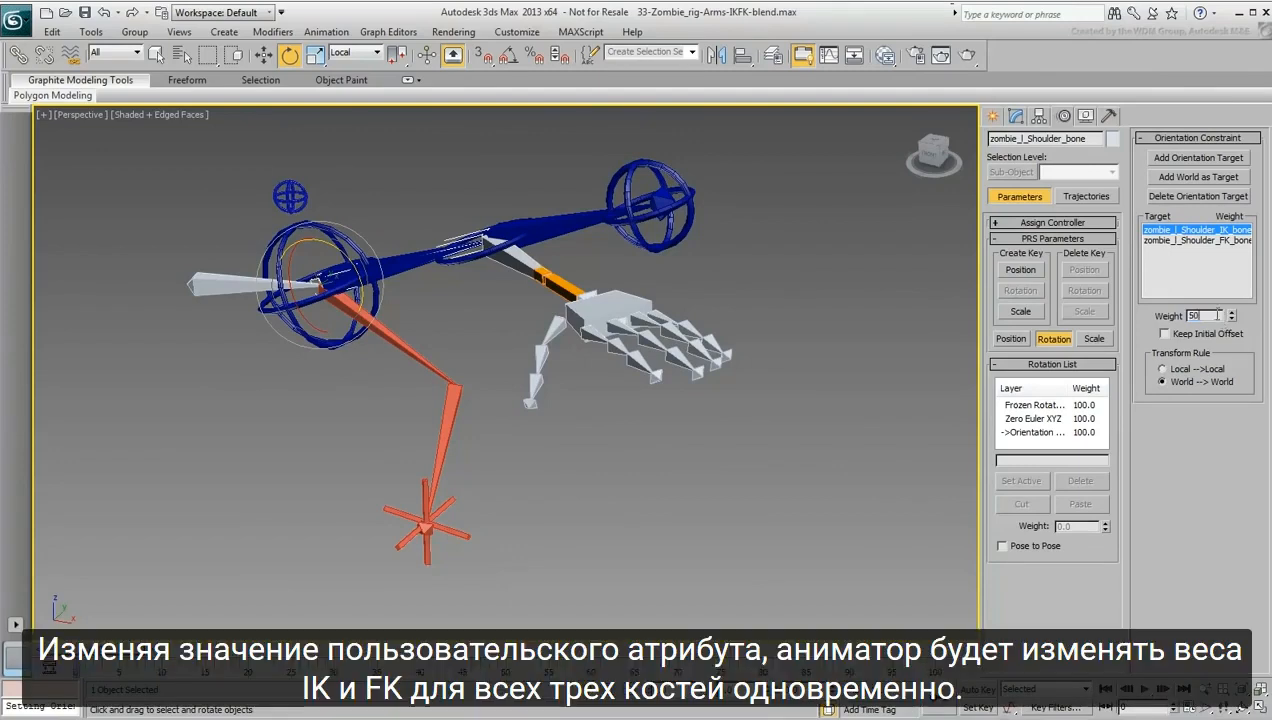
key("Return")
left_click(1168, 240)
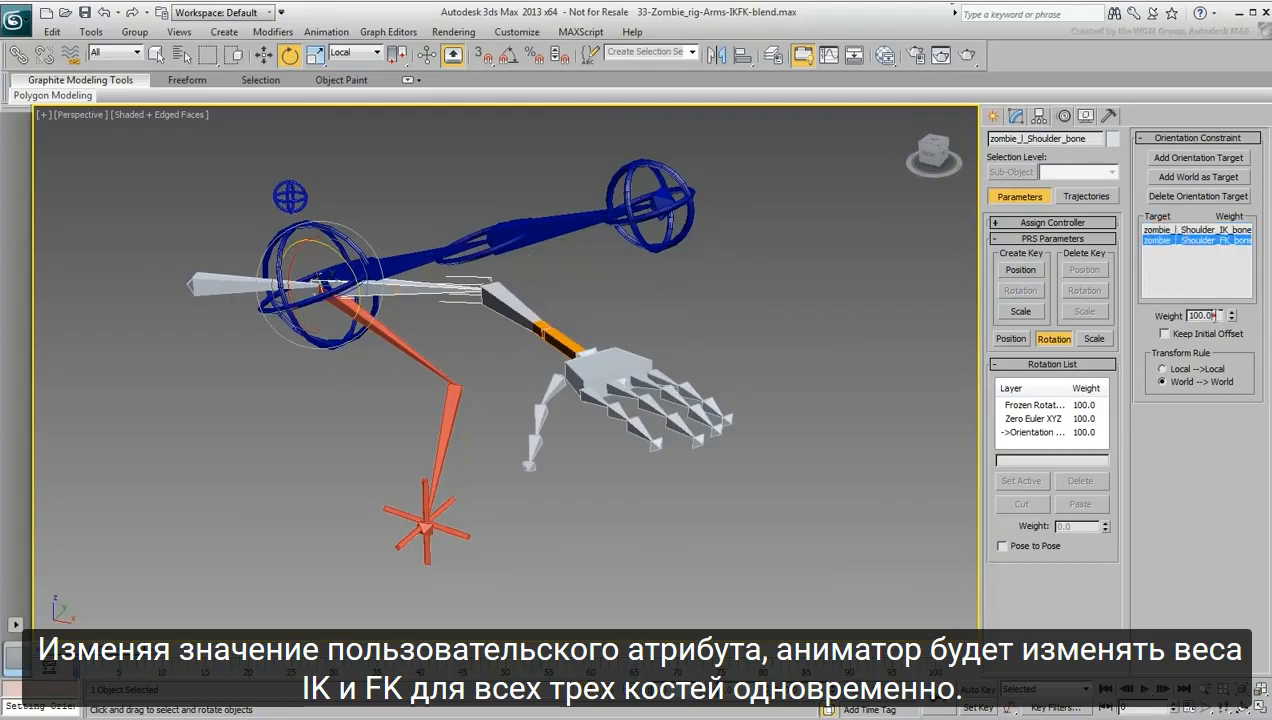
left_click_drag(1210, 316, 1130, 313)
type("50")
key("Return")
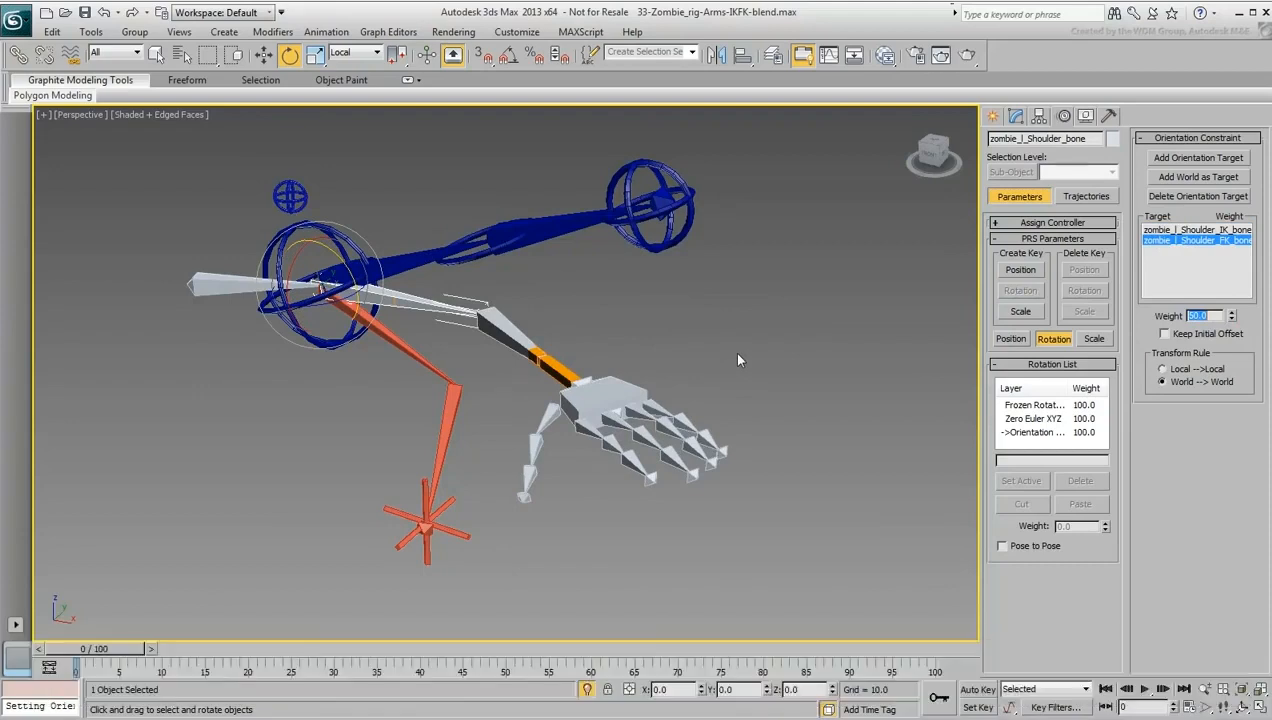
Open the Parameter Editor for zombie_l_Hand_IK_ctrl's Attribute Holder and name the new float spinner attribute IK/FK Blend
left_click(458, 530)
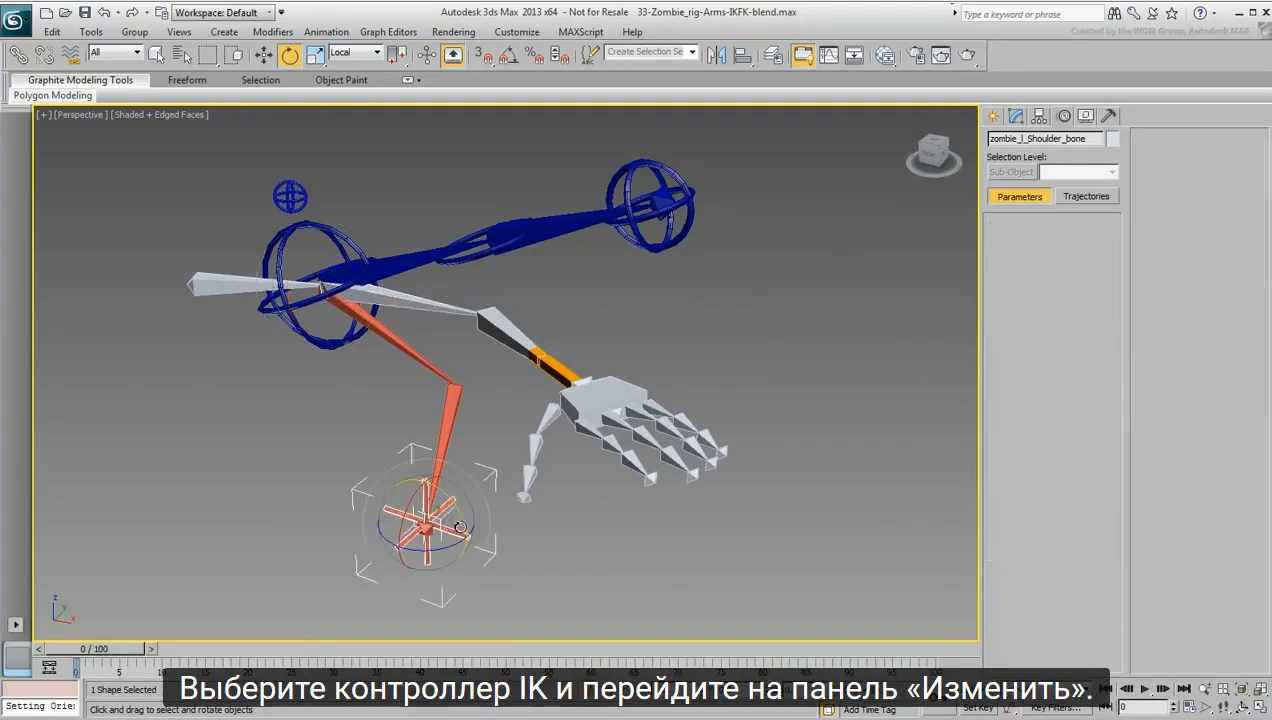
left_click(1015, 116)
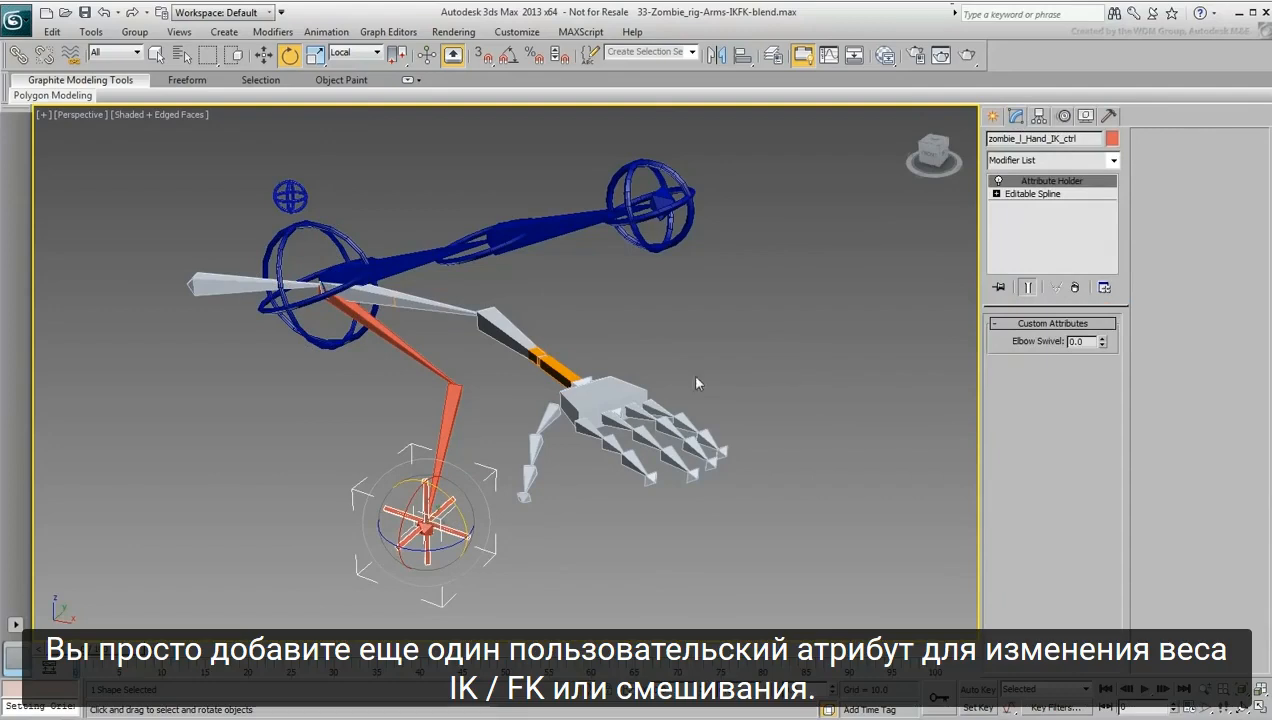
middle_click_drag(507, 389, 617, 374)
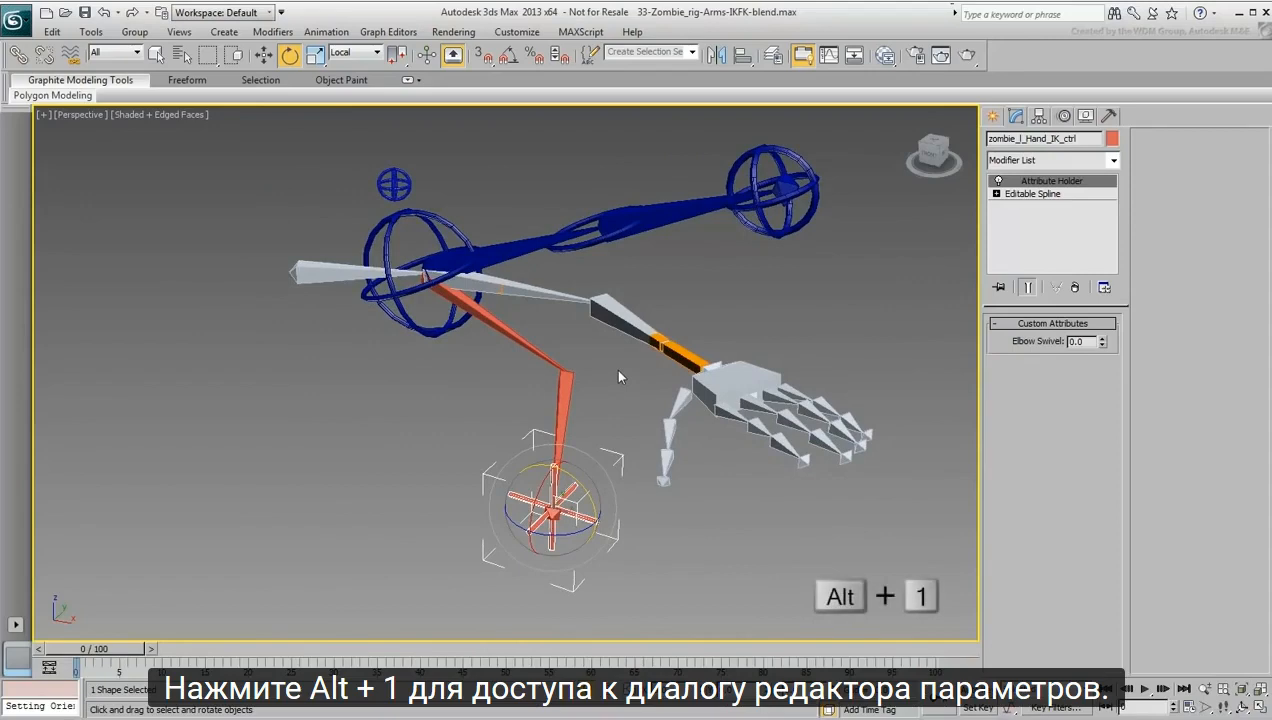
key("alt+1")
left_click_drag(376, 192, 192, 145)
double_click(244, 383)
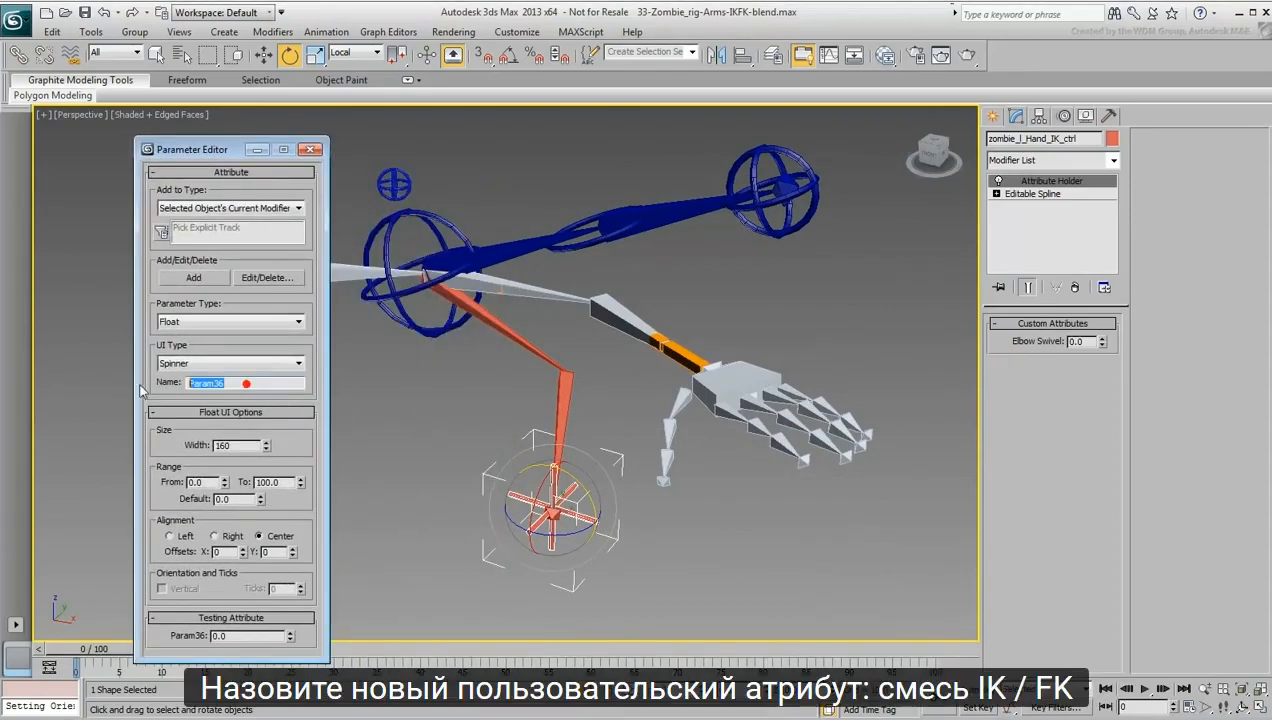
type("IK/FK Blend")
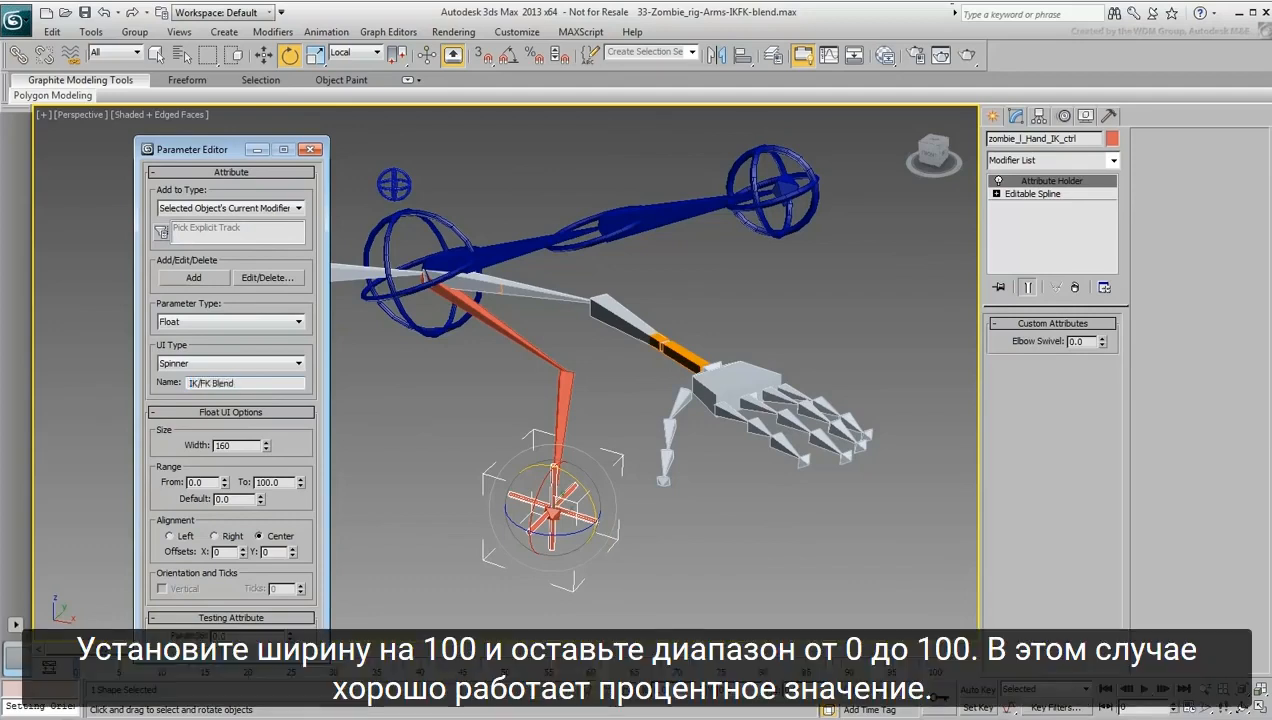
Add the IK/FK Blend attribute to the Attribute Holder with width 100 and right alignment, and close the Parameter Editor
double_click(237, 445)
type("100")
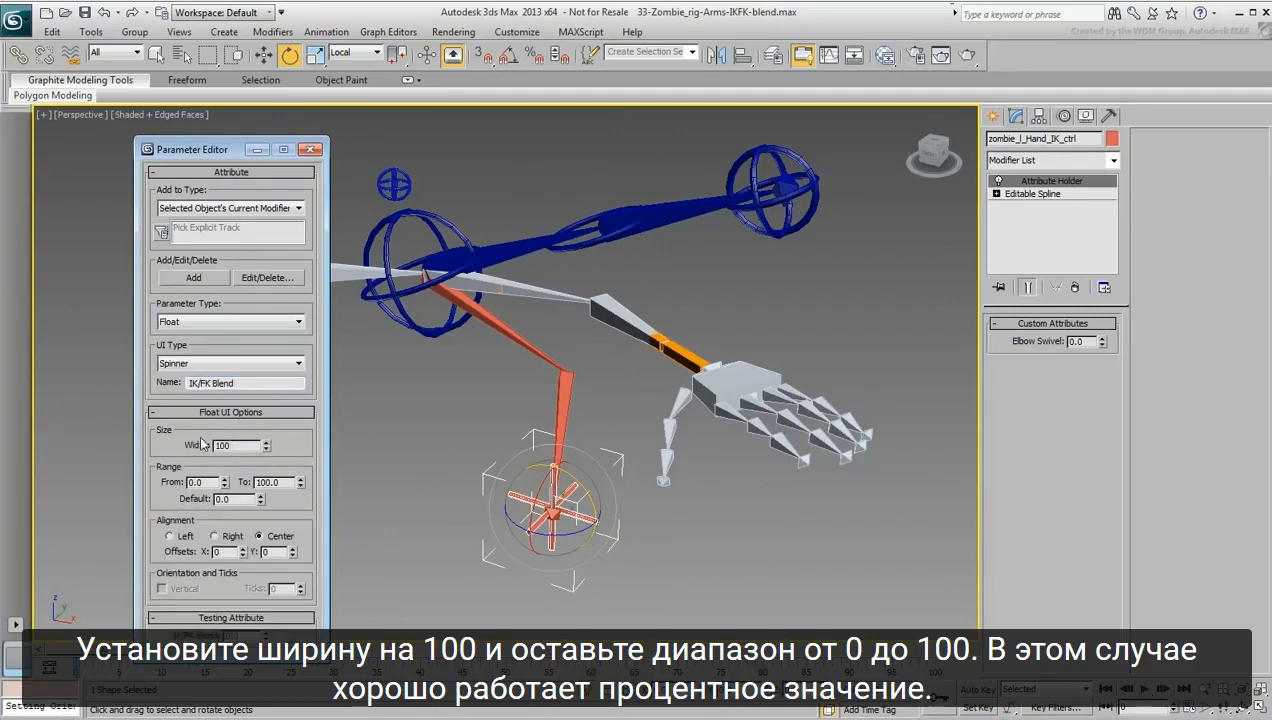
left_click(221, 537)
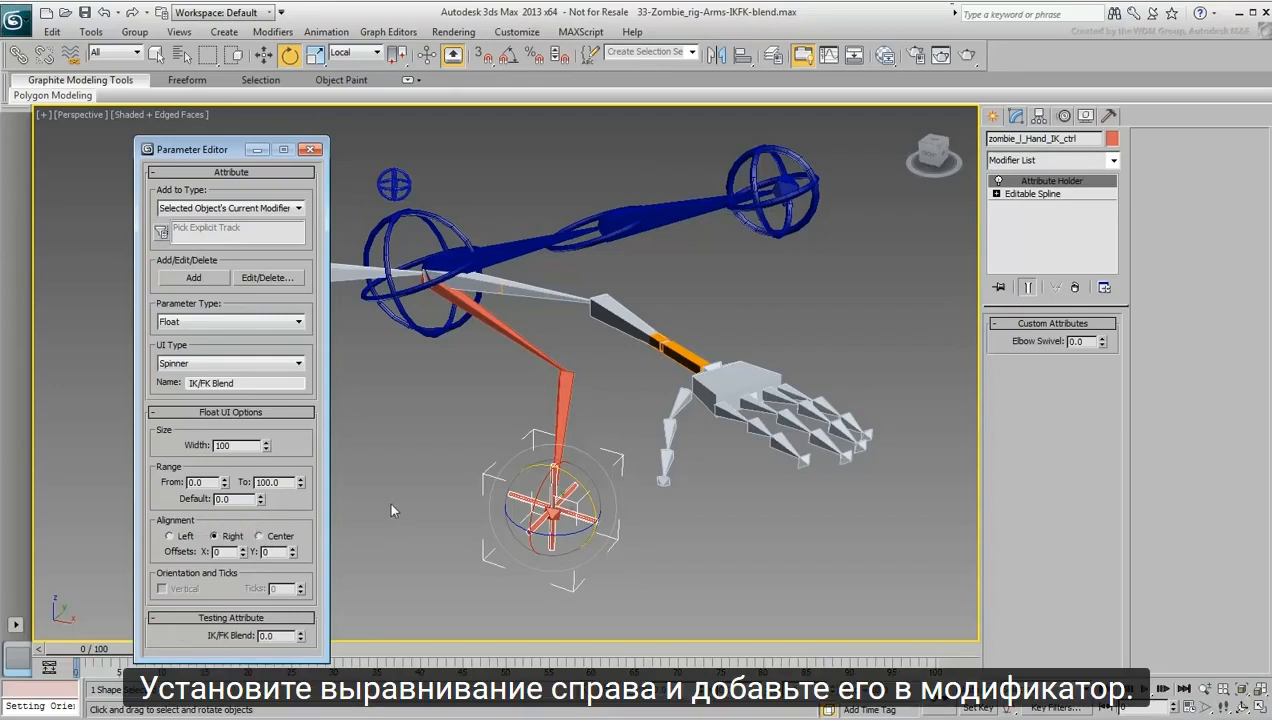
left_click(192, 278)
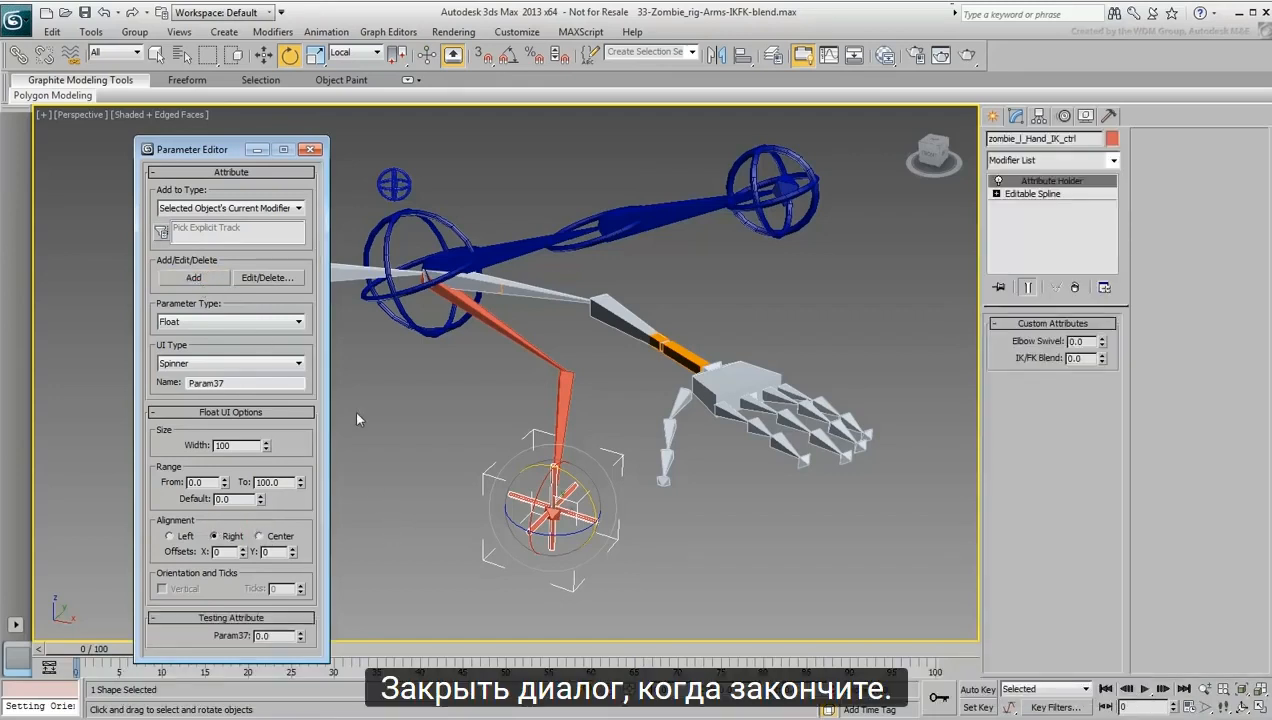
left_click(311, 149)
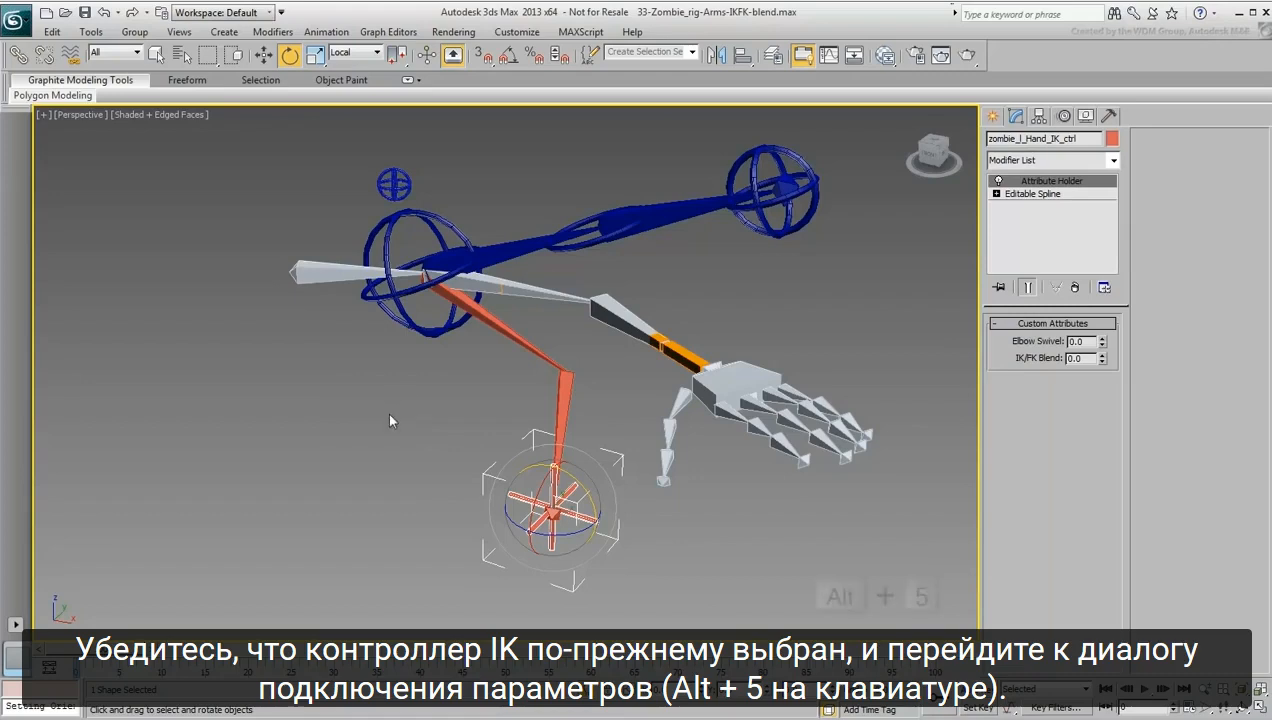
Open the Parameter Wiring dialog with zombie_l_Hand_IK_ctrl selected and move the dialog clear of the hand bones
key("alt+5")
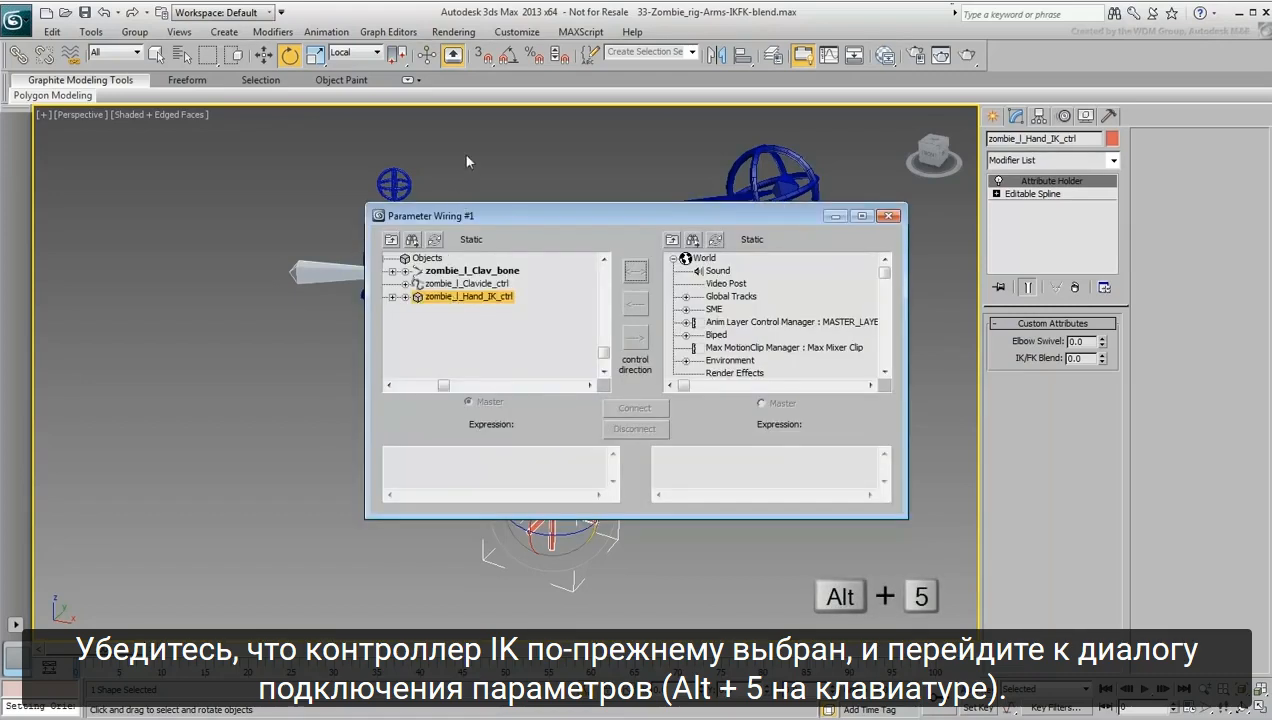
left_click(318, 34)
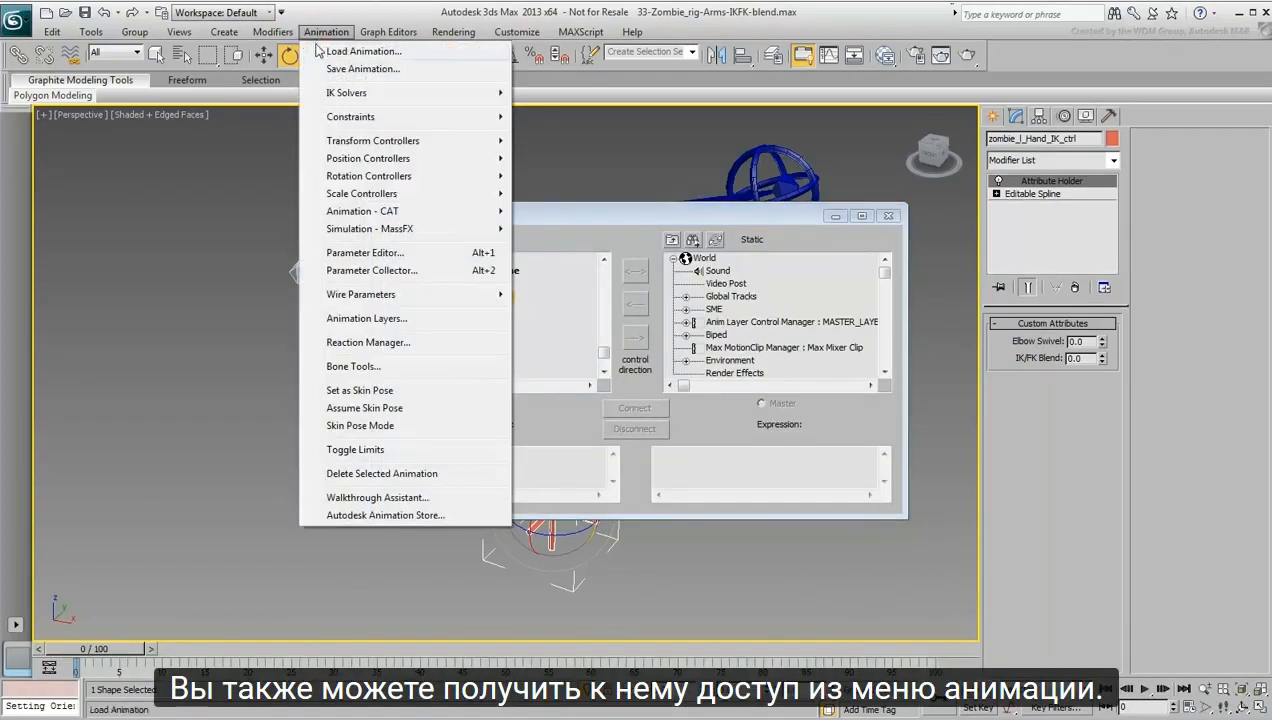
left_click(355, 295)
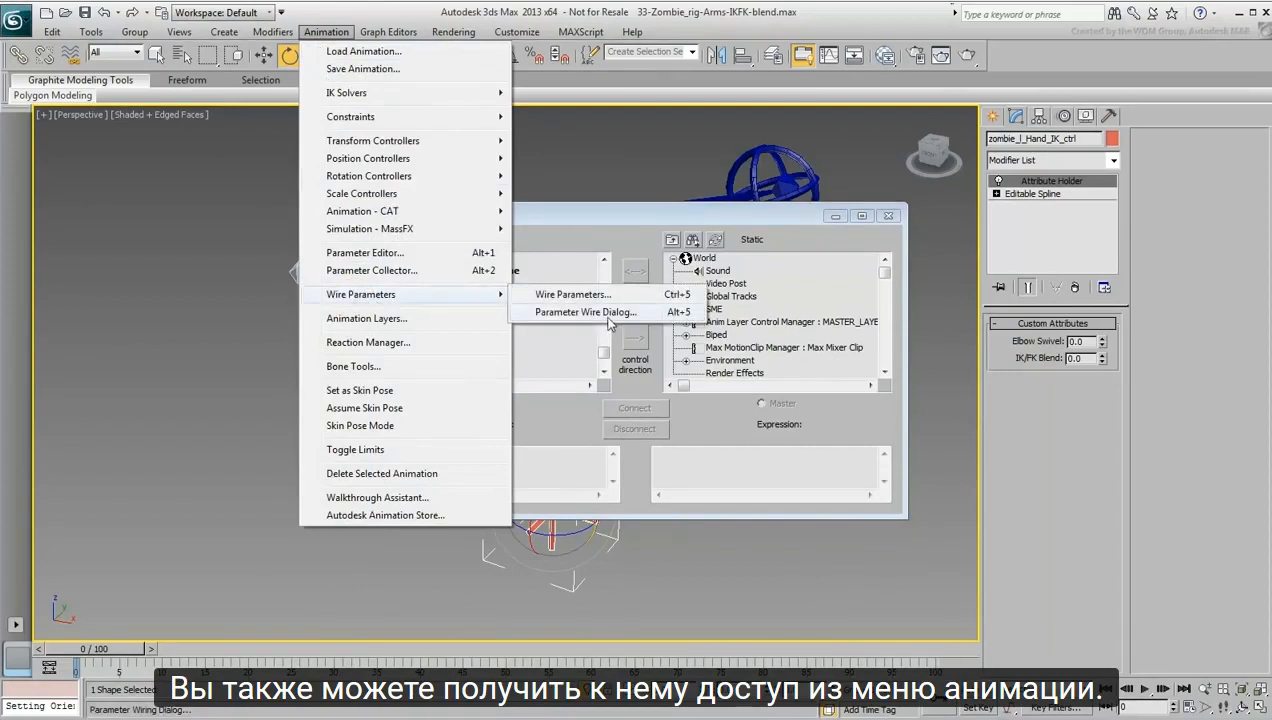
key("Escape")
key("Escape")
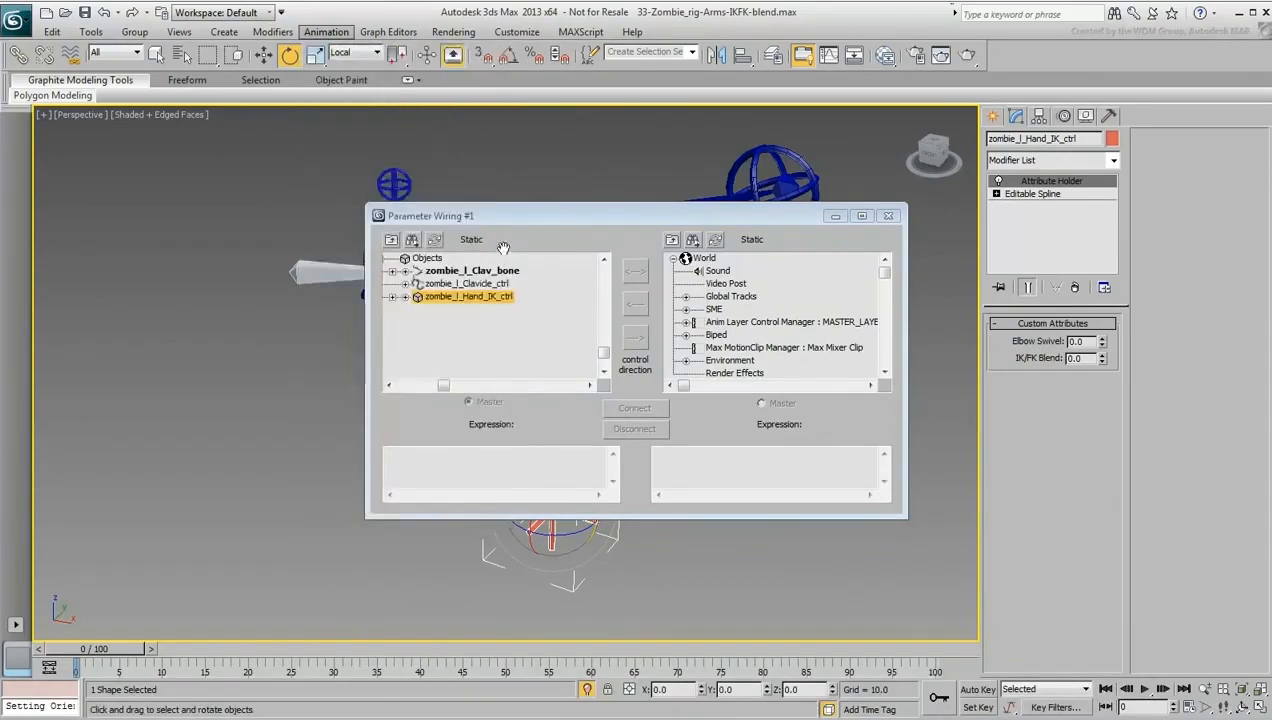
left_click_drag(625, 224, 315, 155)
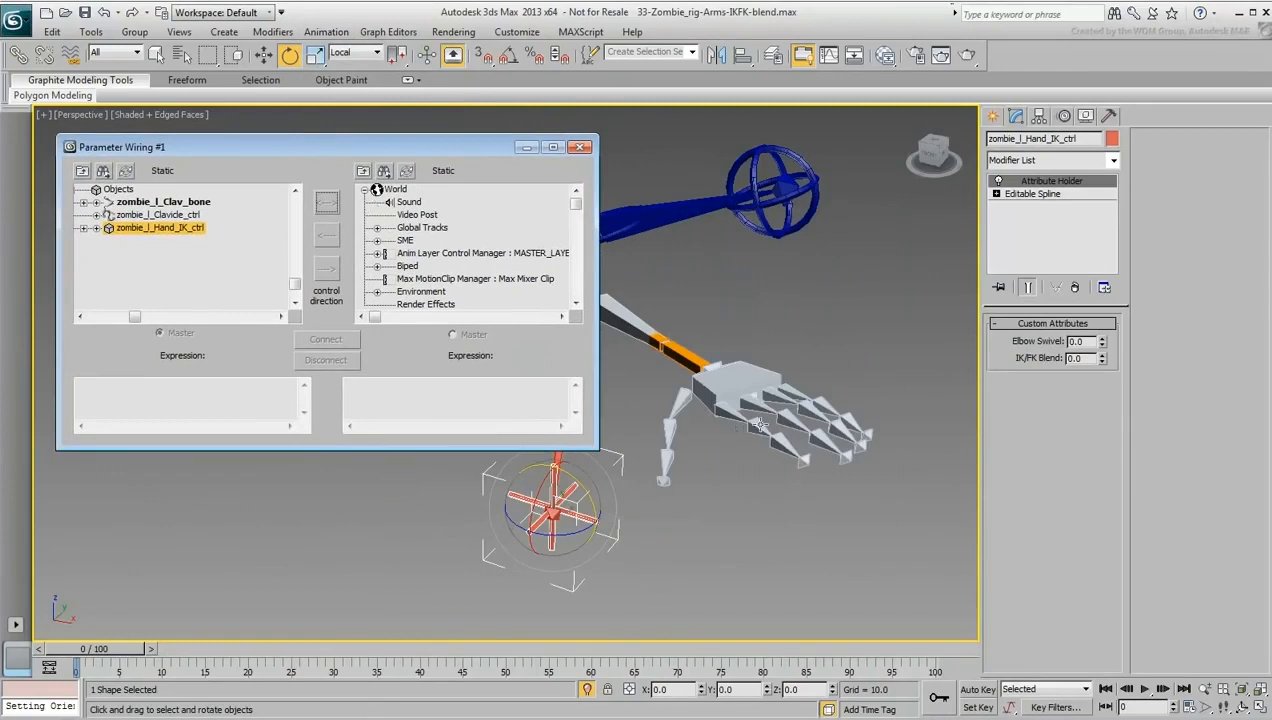
middle_click_drag(662, 410, 754, 439)
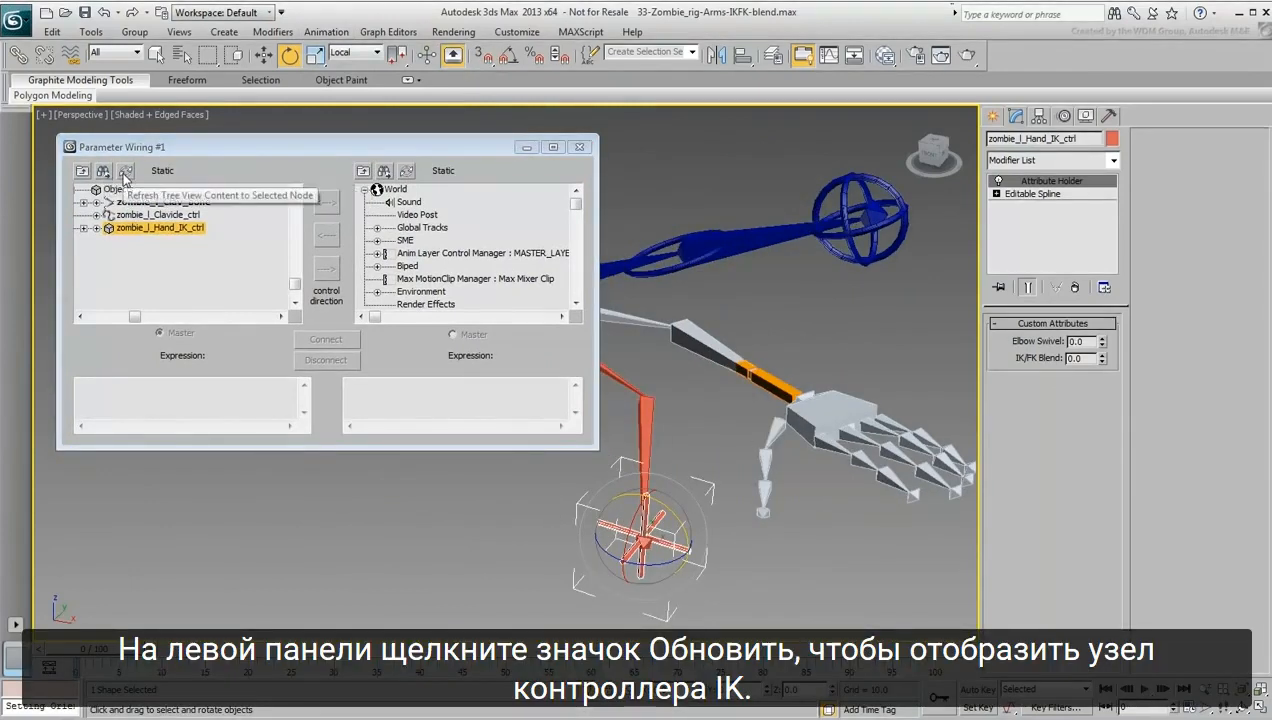
Show only zombie_l_Hand_IK_ctrl on the source side of the wiring and choose its IK/FK Blend custom attribute
left_click(125, 172)
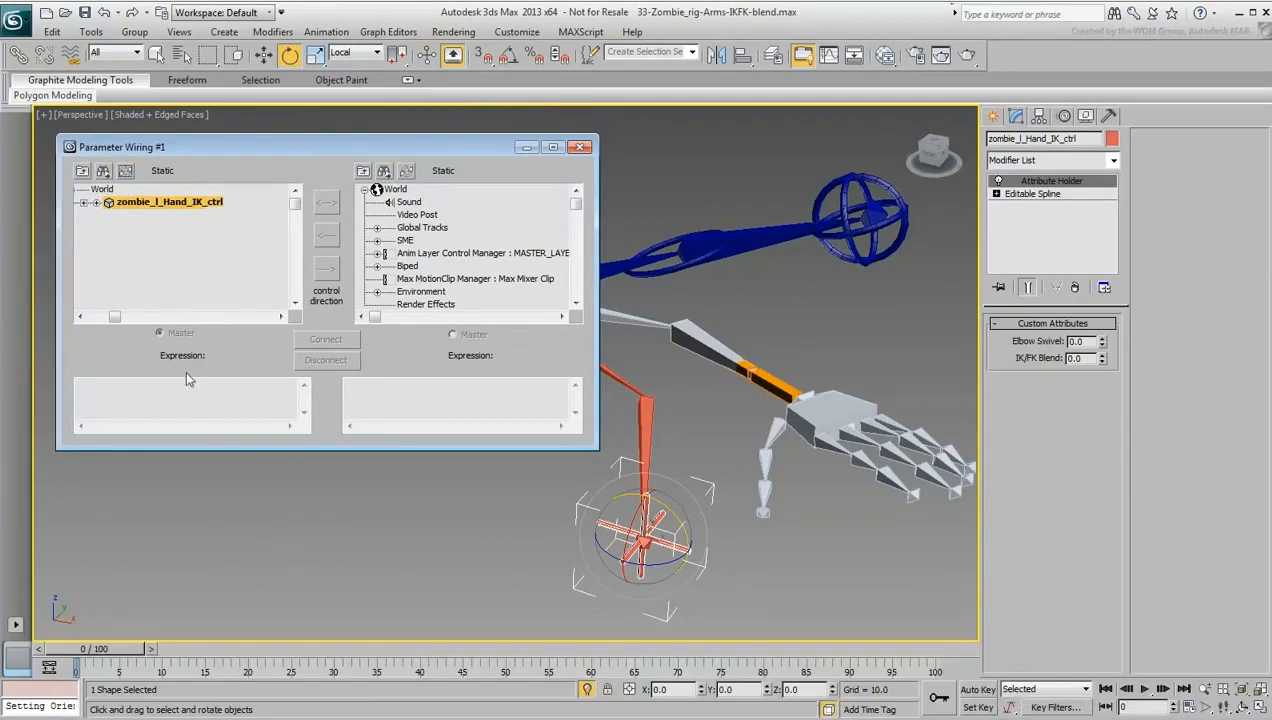
left_click(96, 202)
left_click(109, 228)
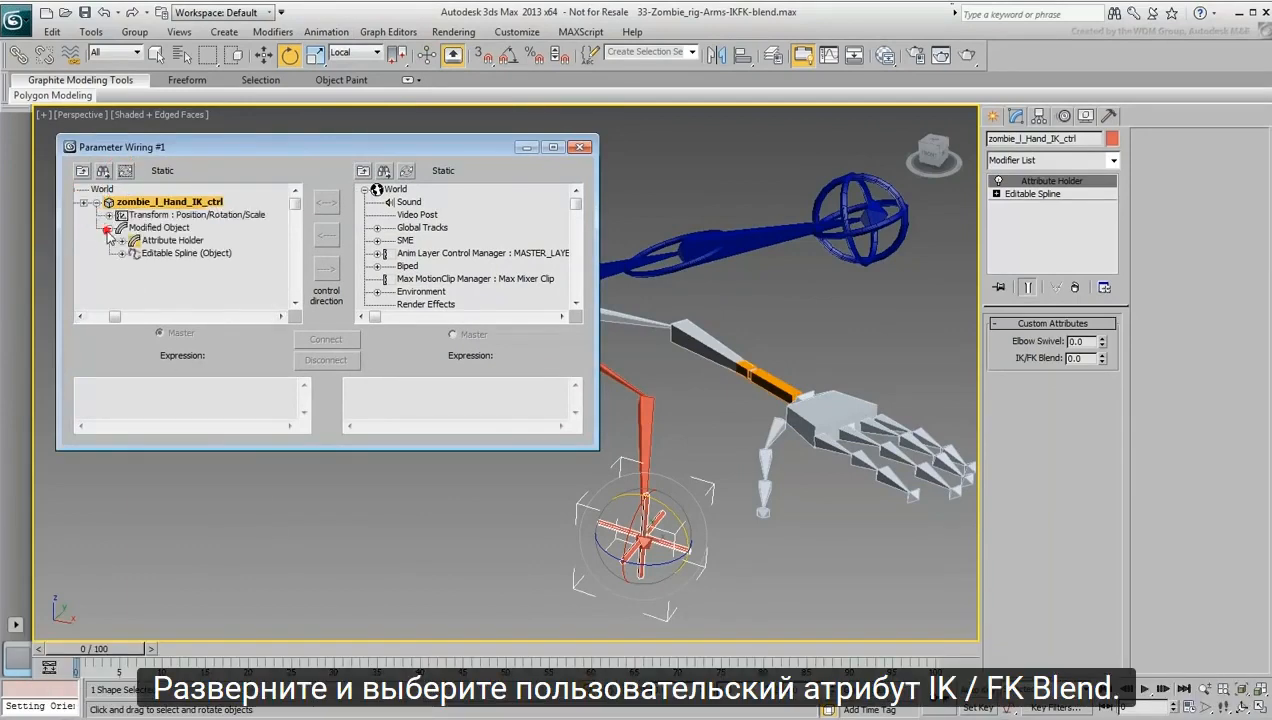
left_click(121, 240)
left_click(135, 254)
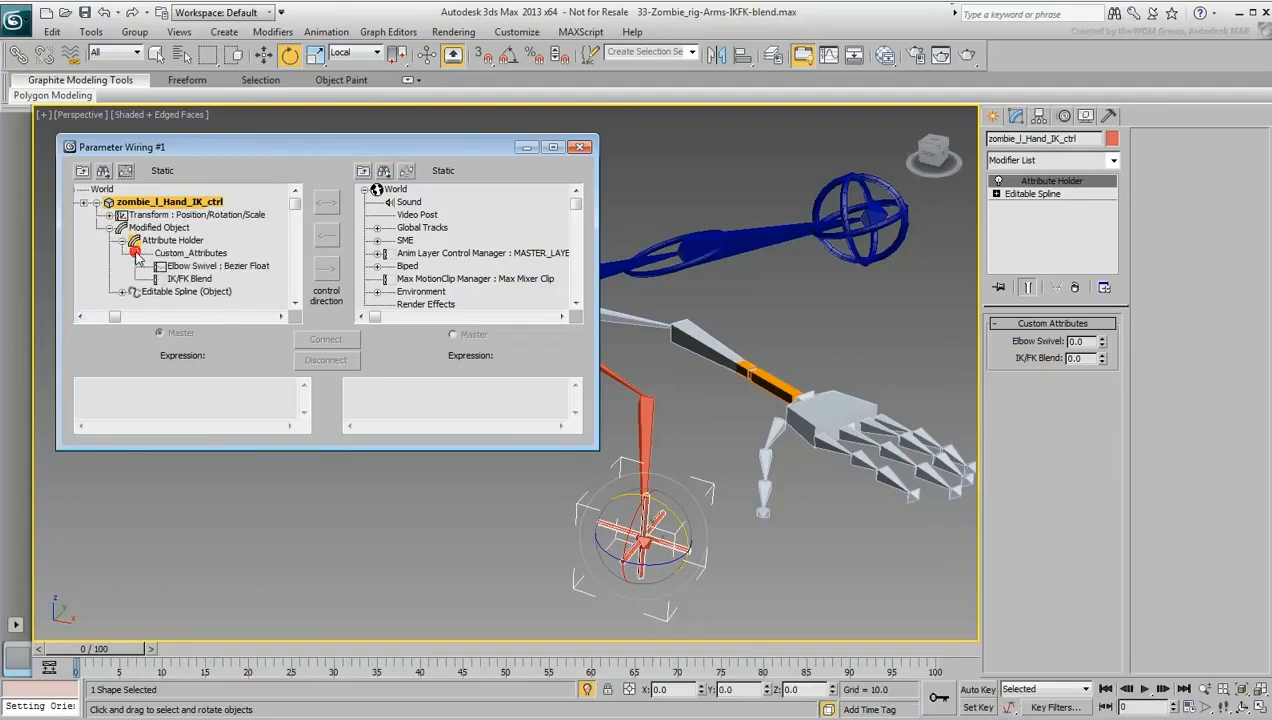
left_click(190, 279)
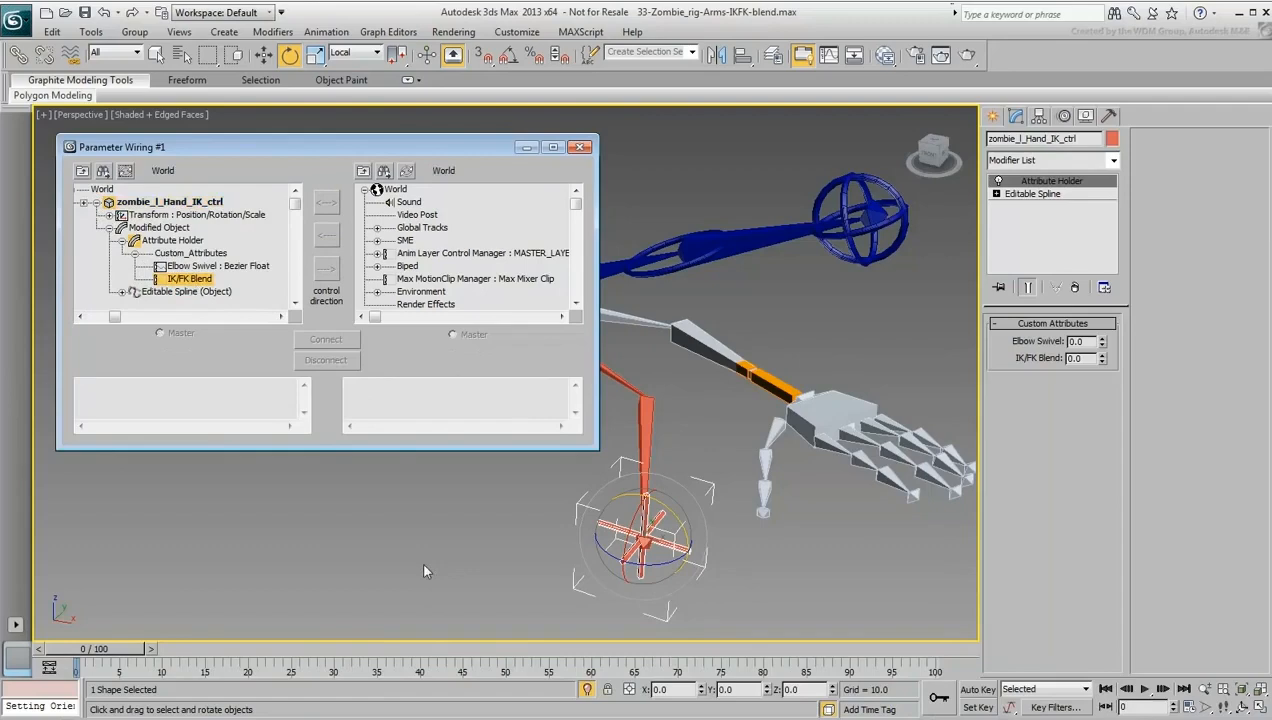
Wire IK/FK Blend as one-way control of Orientation Weight 1 in zombie_l_Wrist_bone's Orientation Constraint
left_click(811, 392)
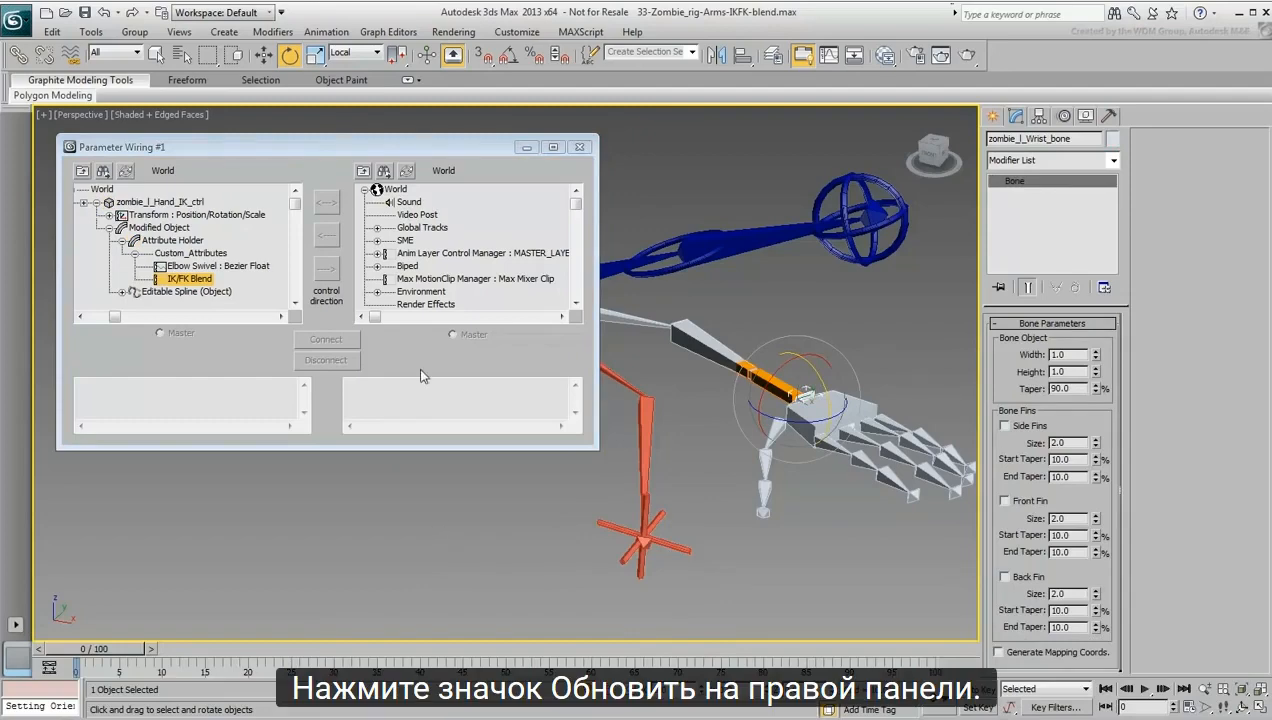
left_click(406, 171)
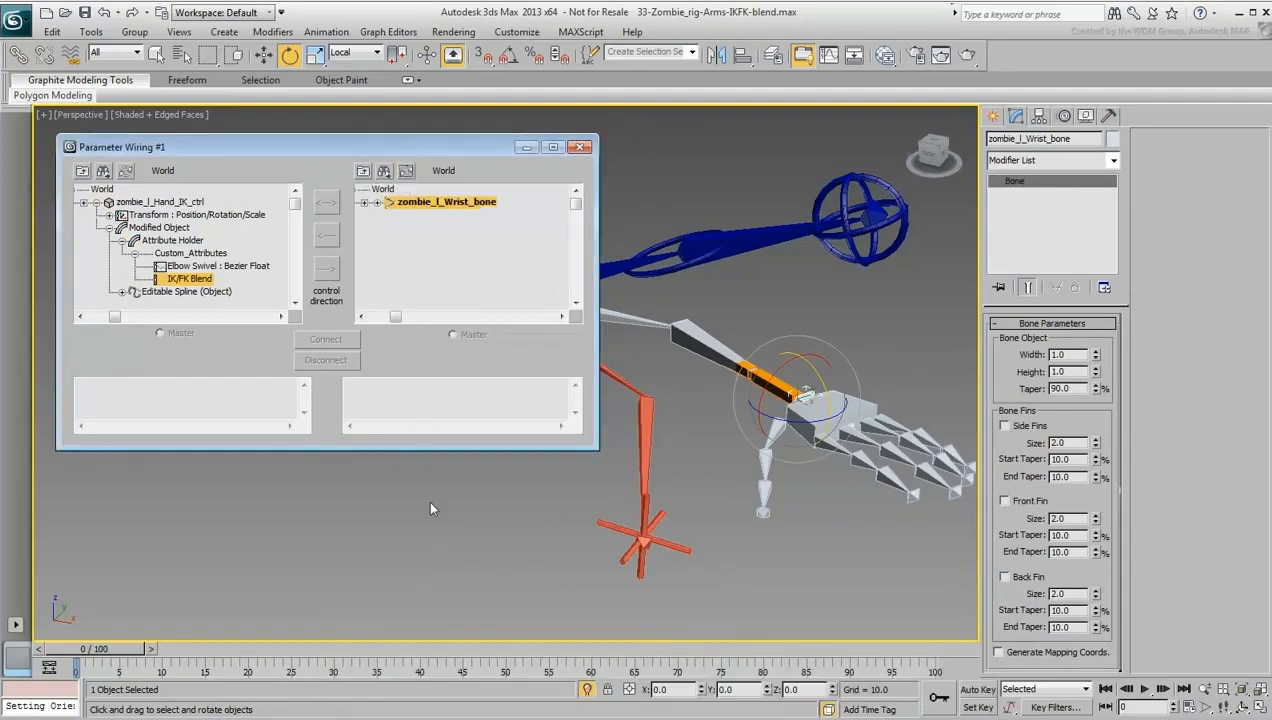
left_click(378, 203)
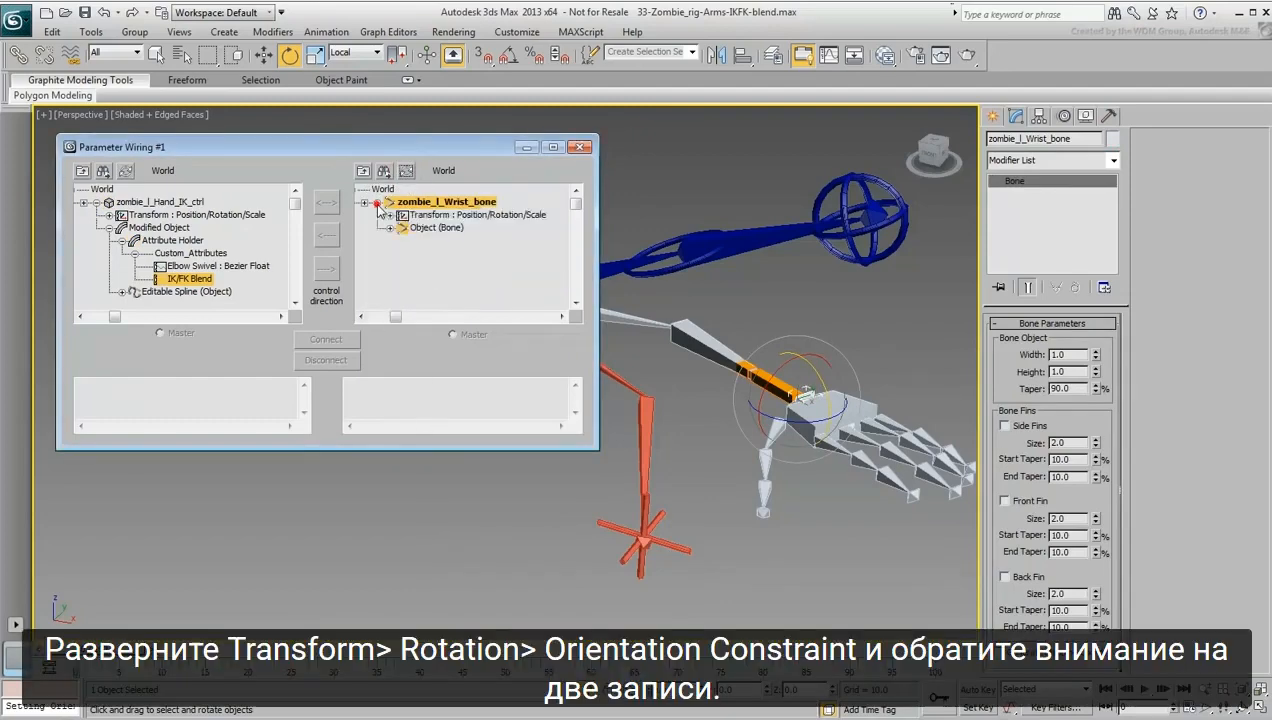
left_click(389, 215)
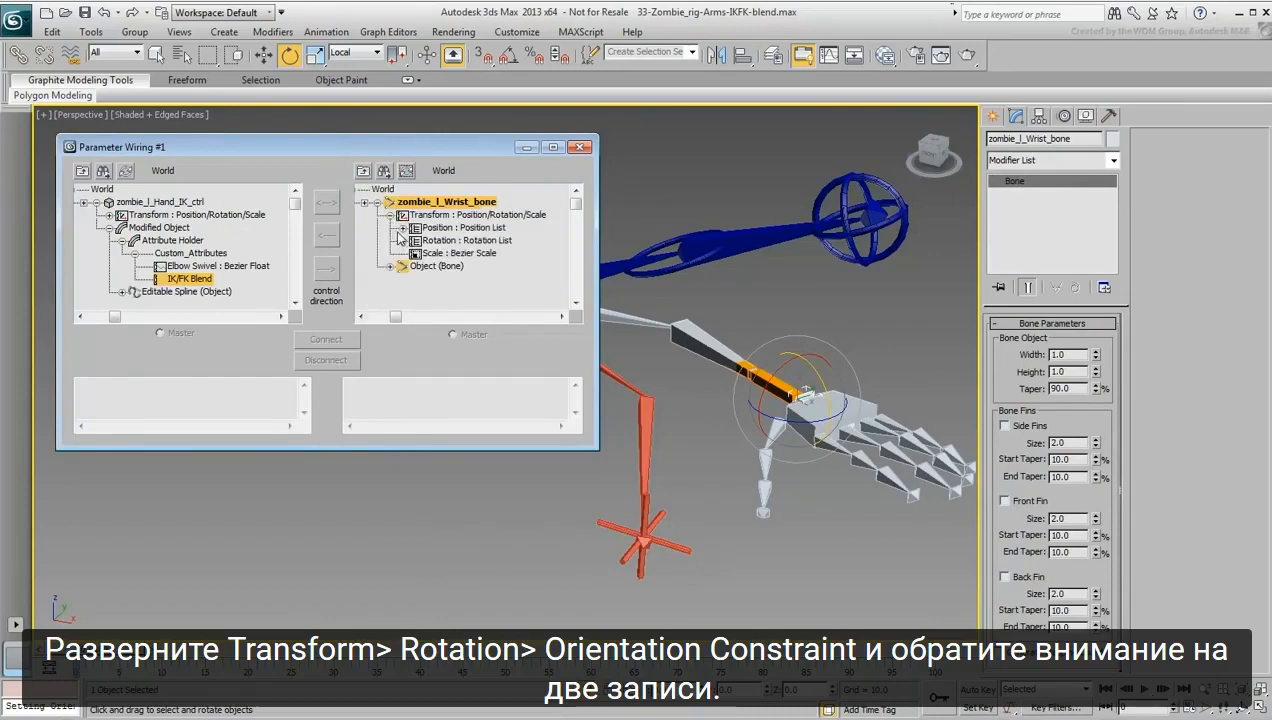
left_click(403, 240)
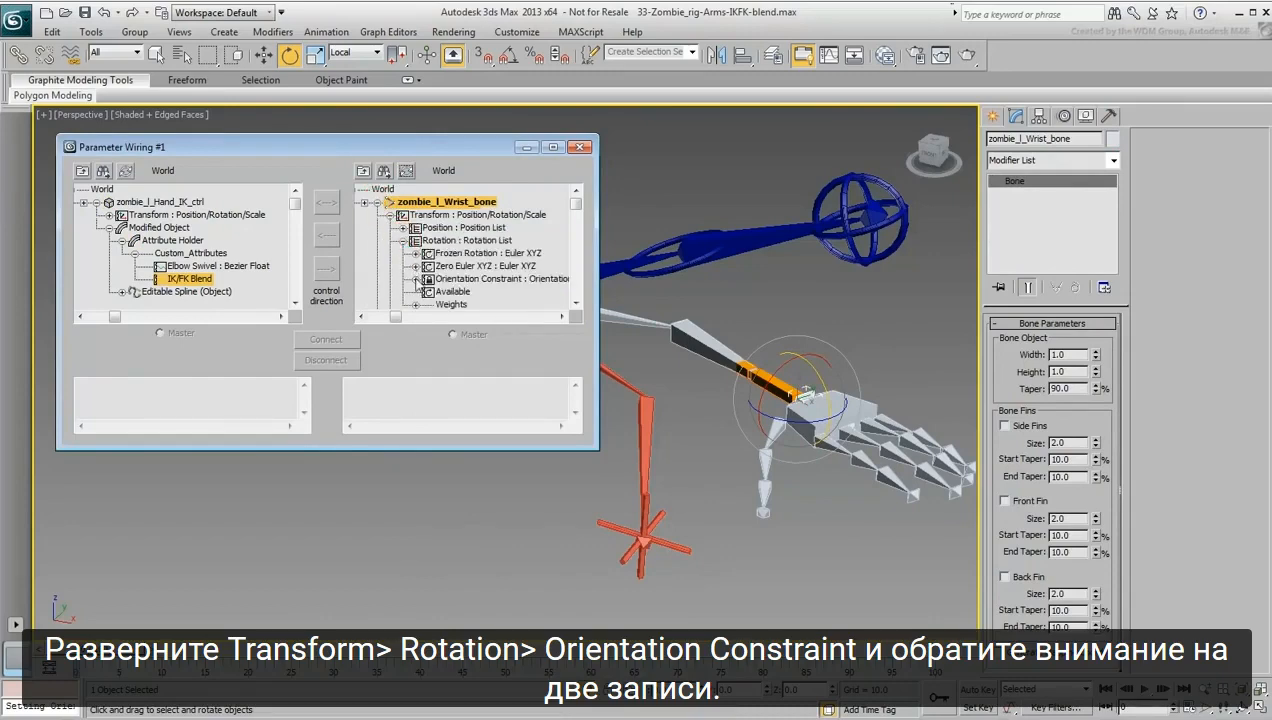
left_click(415, 279)
scroll(366, 250, "down", 4)
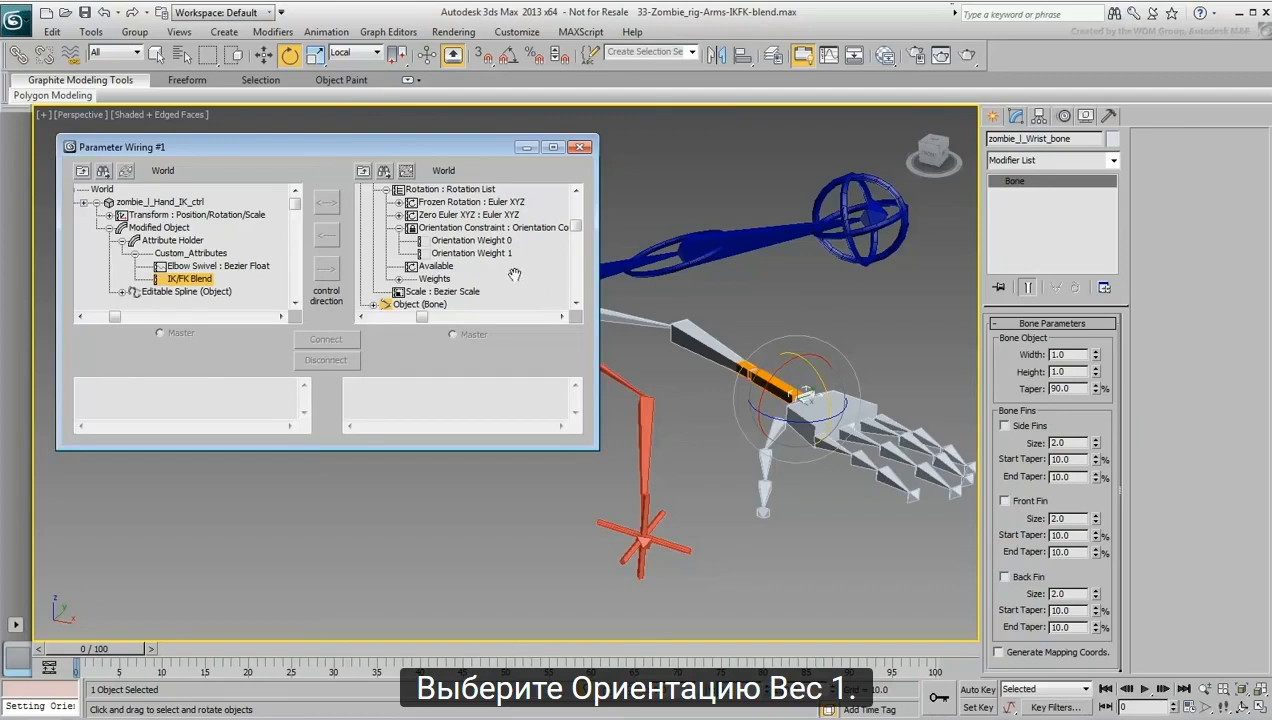
left_click(478, 254)
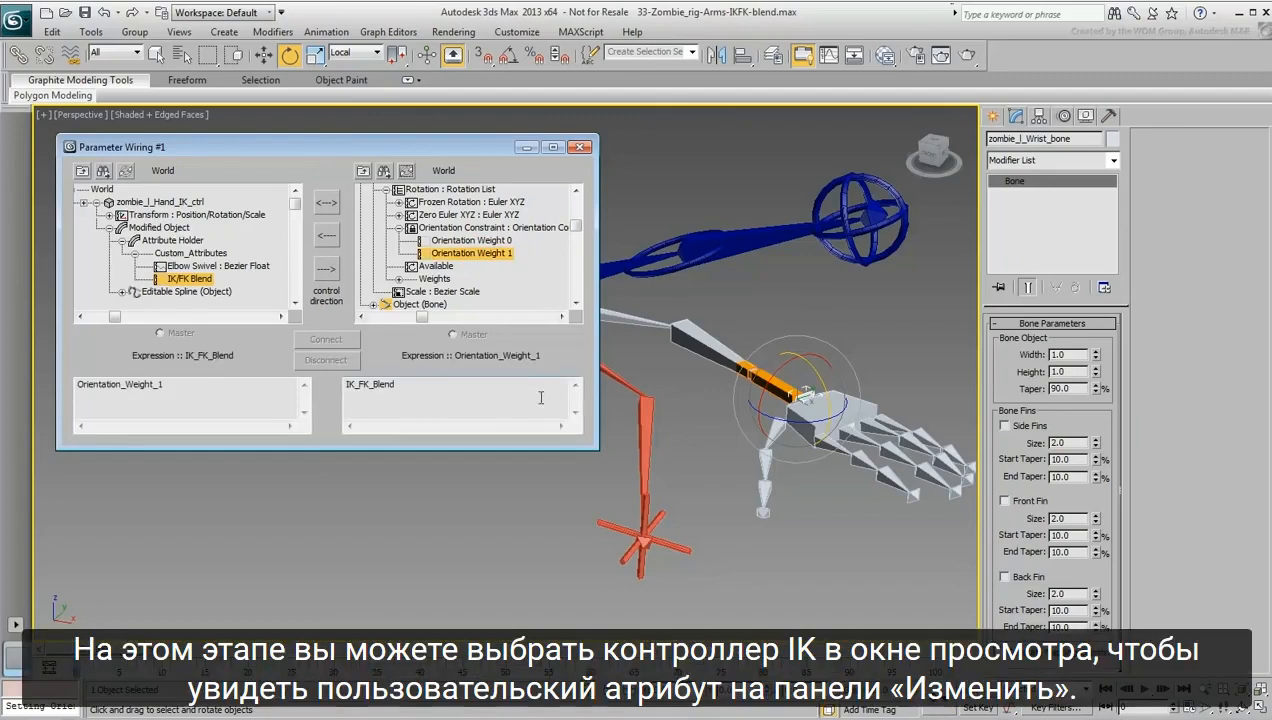
left_click(660, 540)
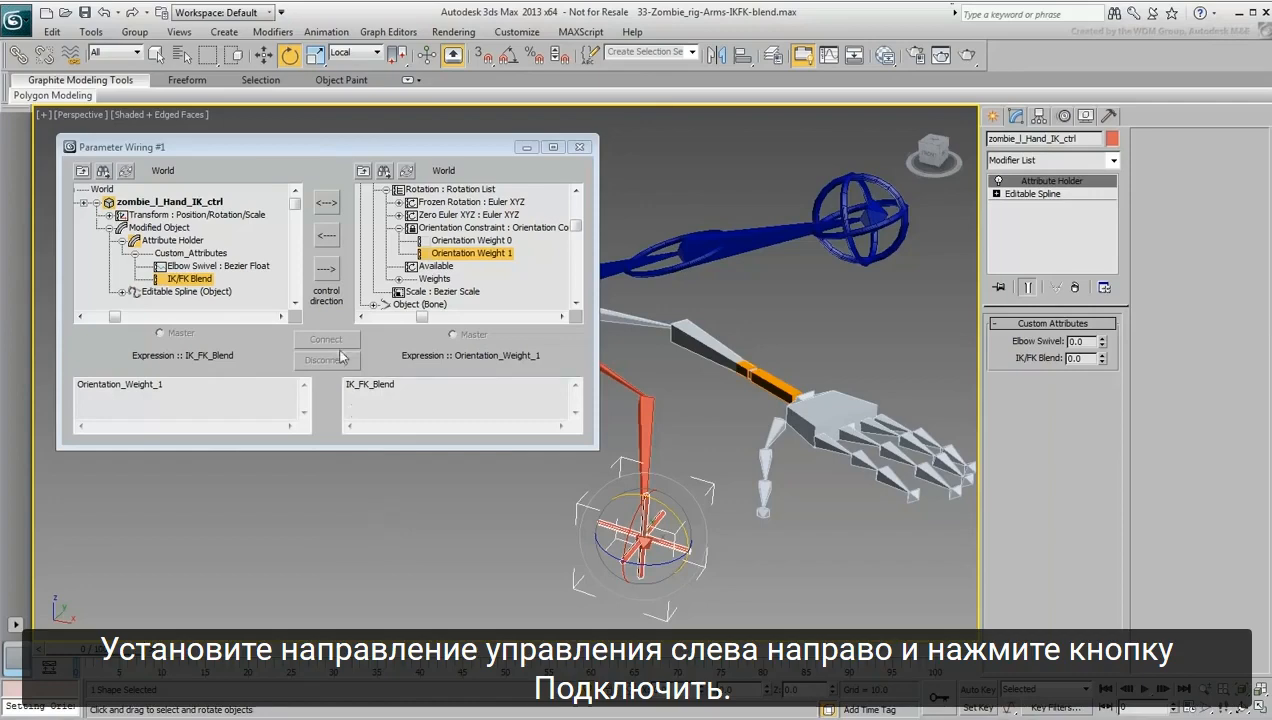
left_click(328, 270)
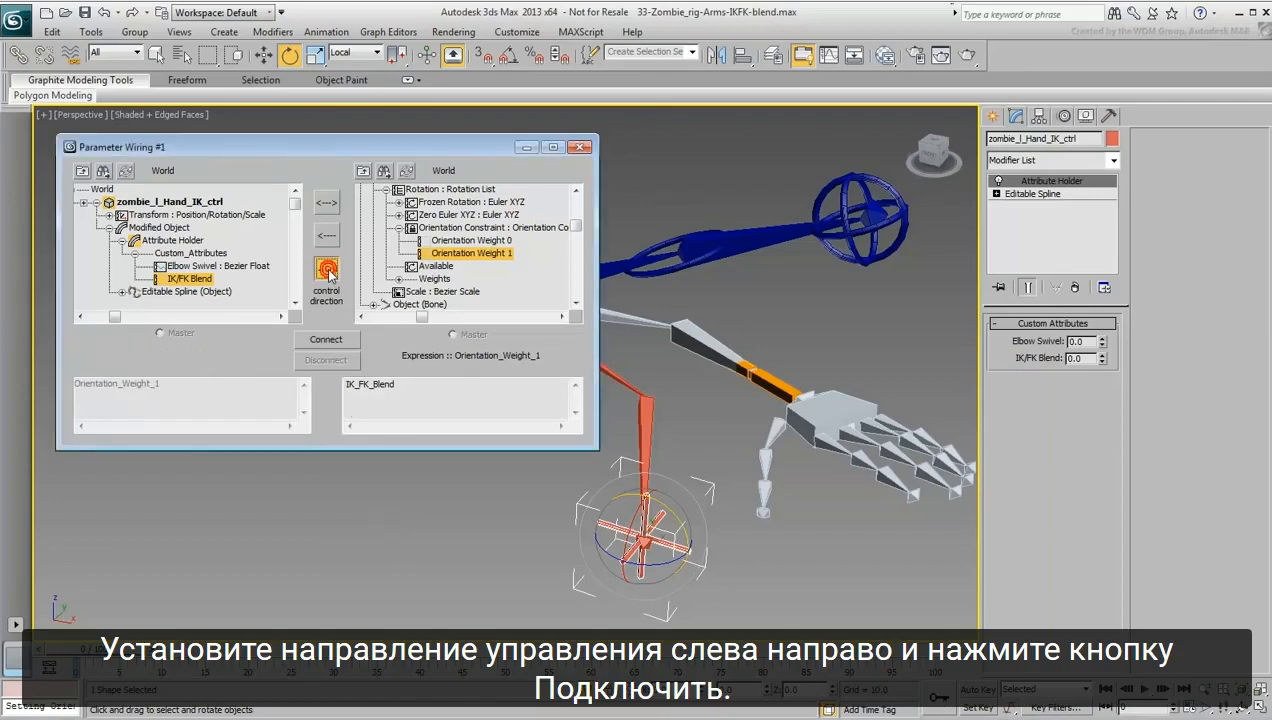
left_click(326, 340)
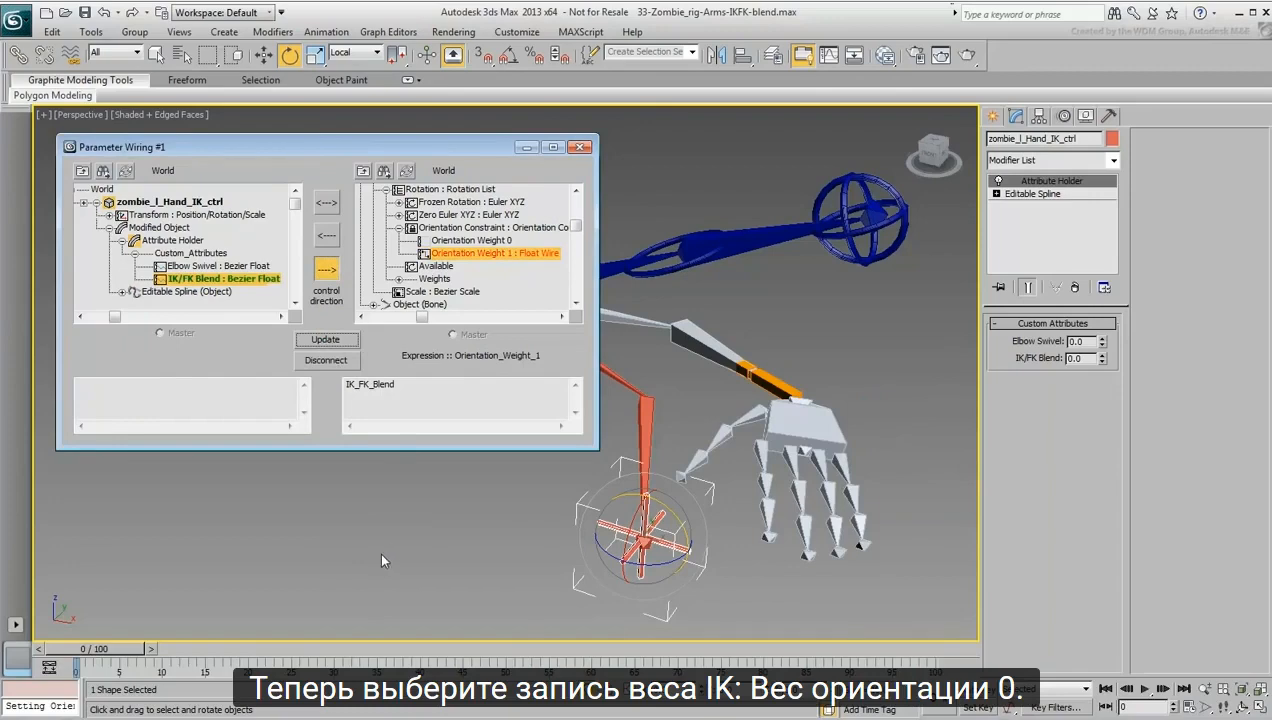
Wire IK/FK Blend one-way to the wrist bone's Orientation Weight 0 with the expression 100-IK_FK_Blend
left_click(456, 242)
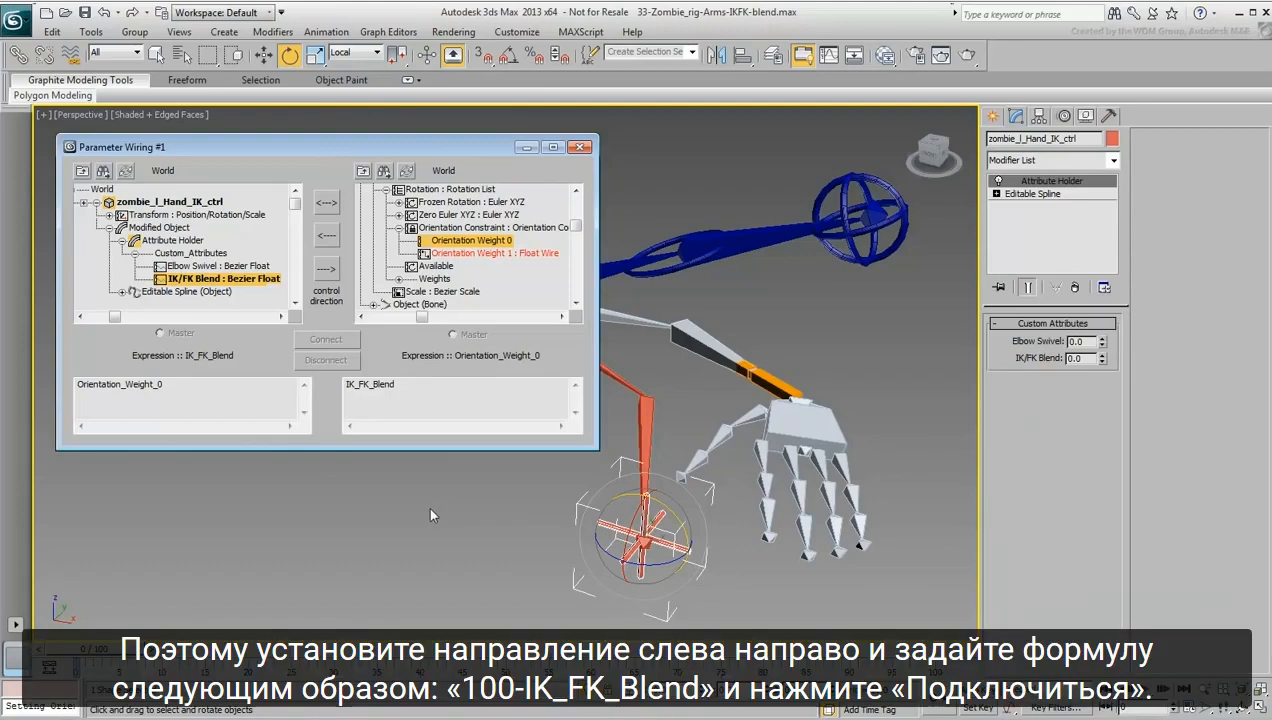
left_click(326, 268)
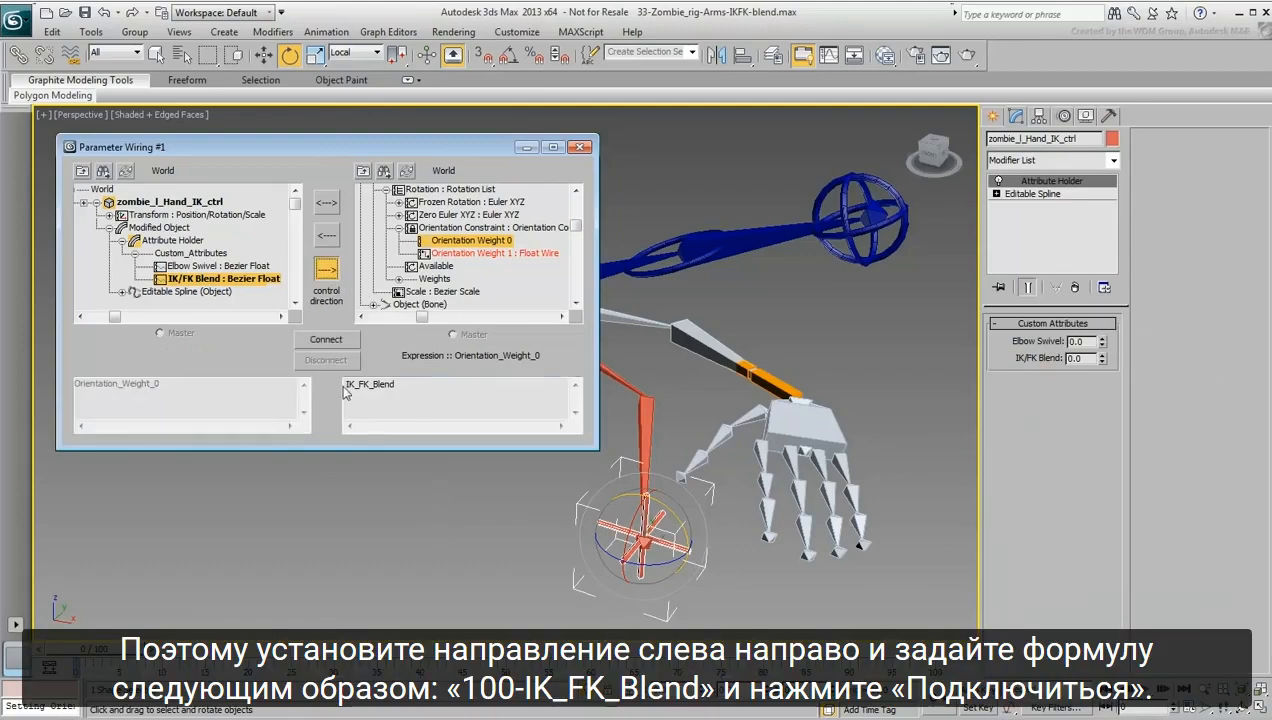
left_click(345, 384)
type("1")
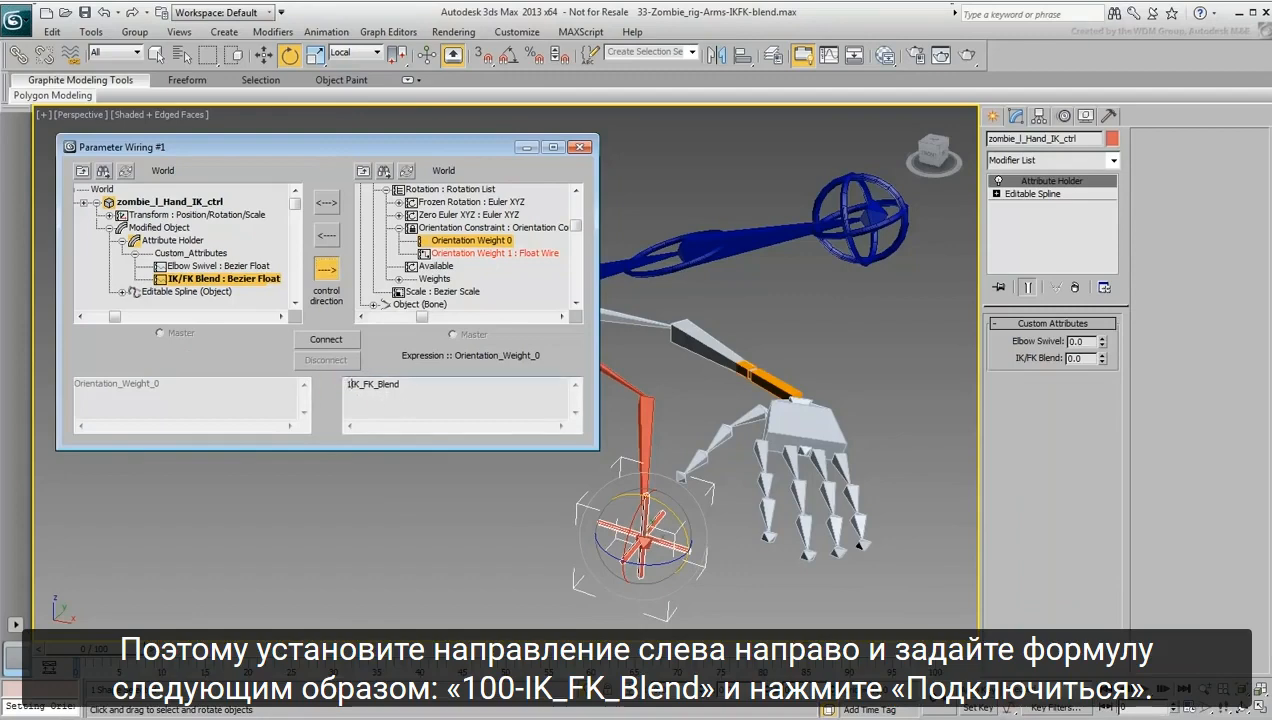
type("00-")
left_click(326, 340)
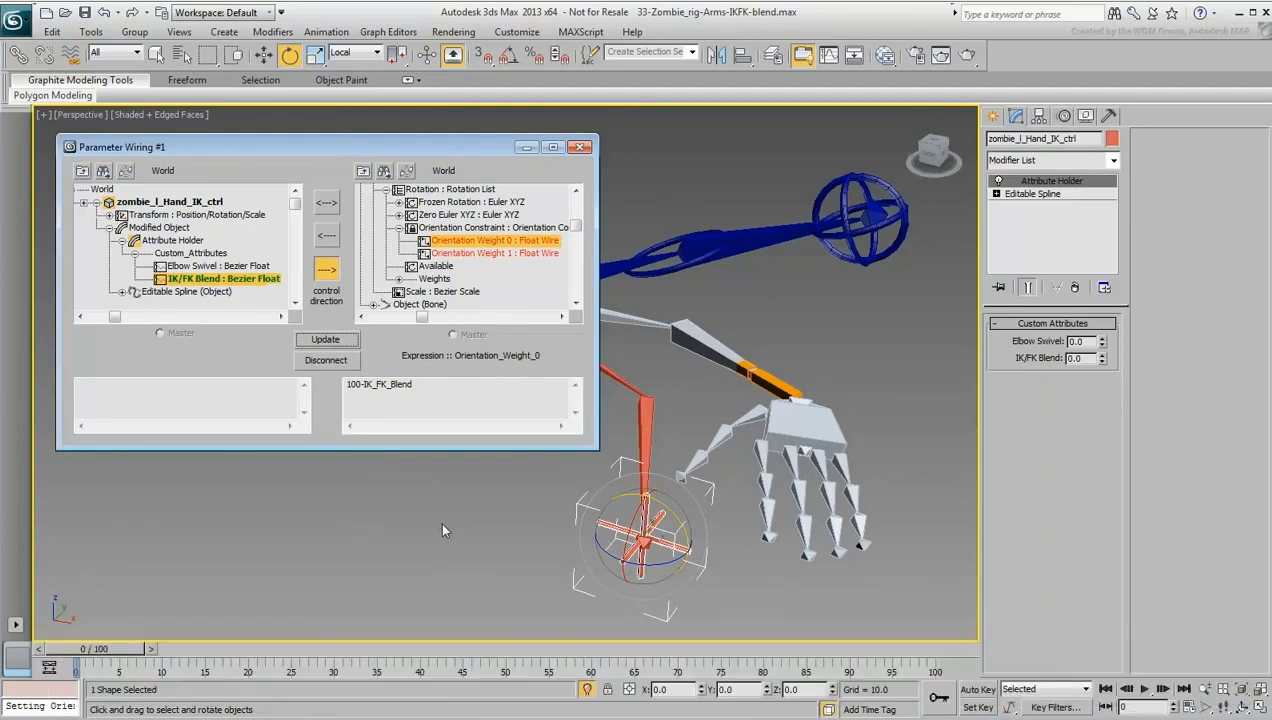
Wire IK/FK Blend as one-way control of Orientation Weight 1 in zombie_l_Forearm_bone's Orientation Constraint
left_click(697, 332)
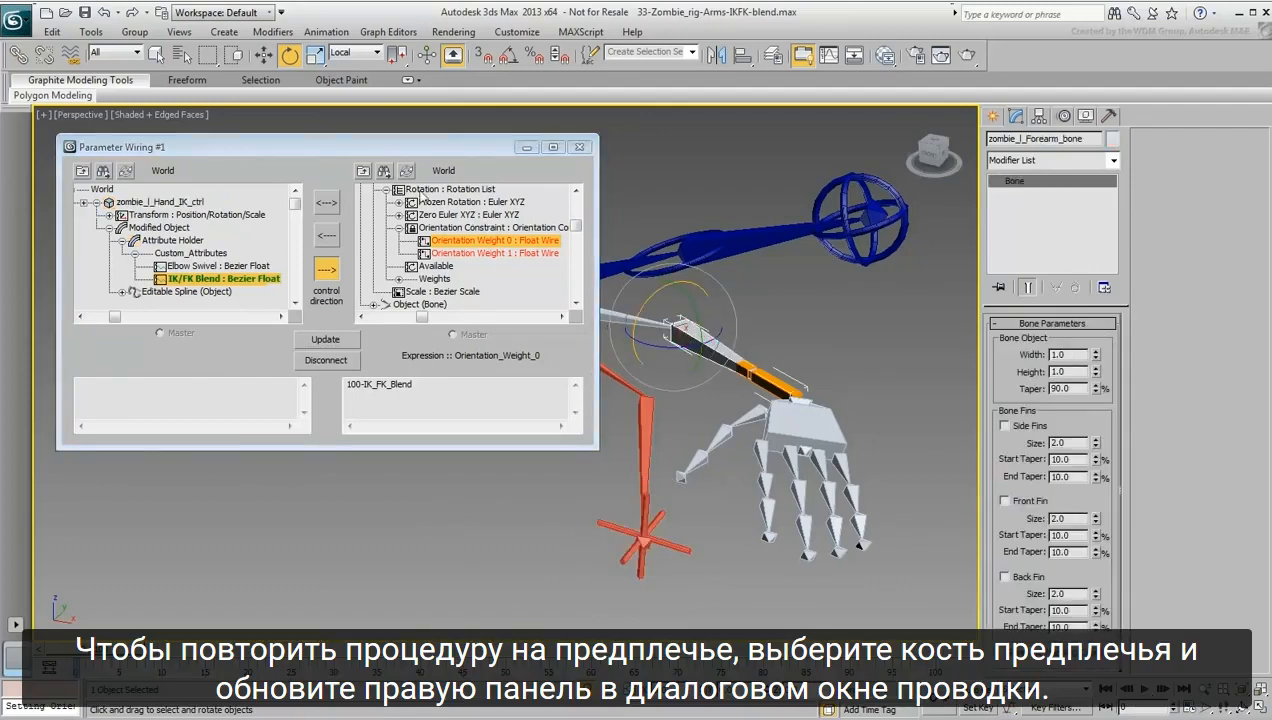
left_click(407, 172)
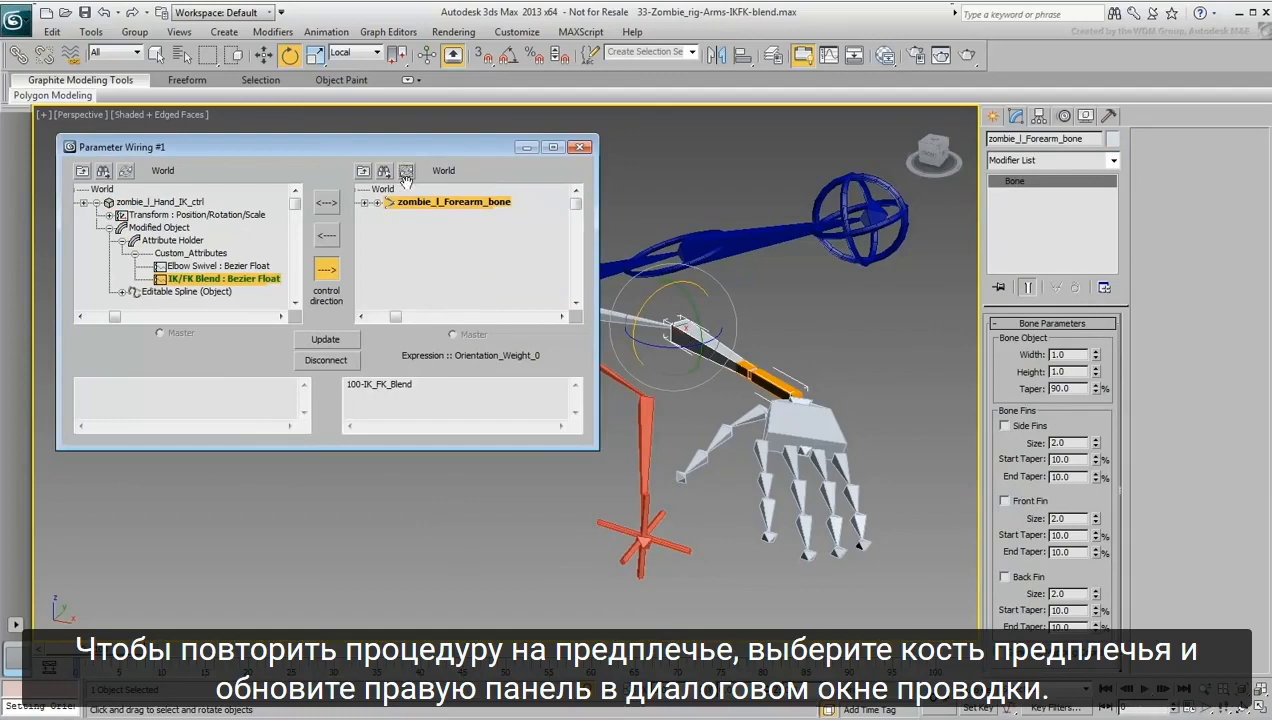
left_click(377, 202)
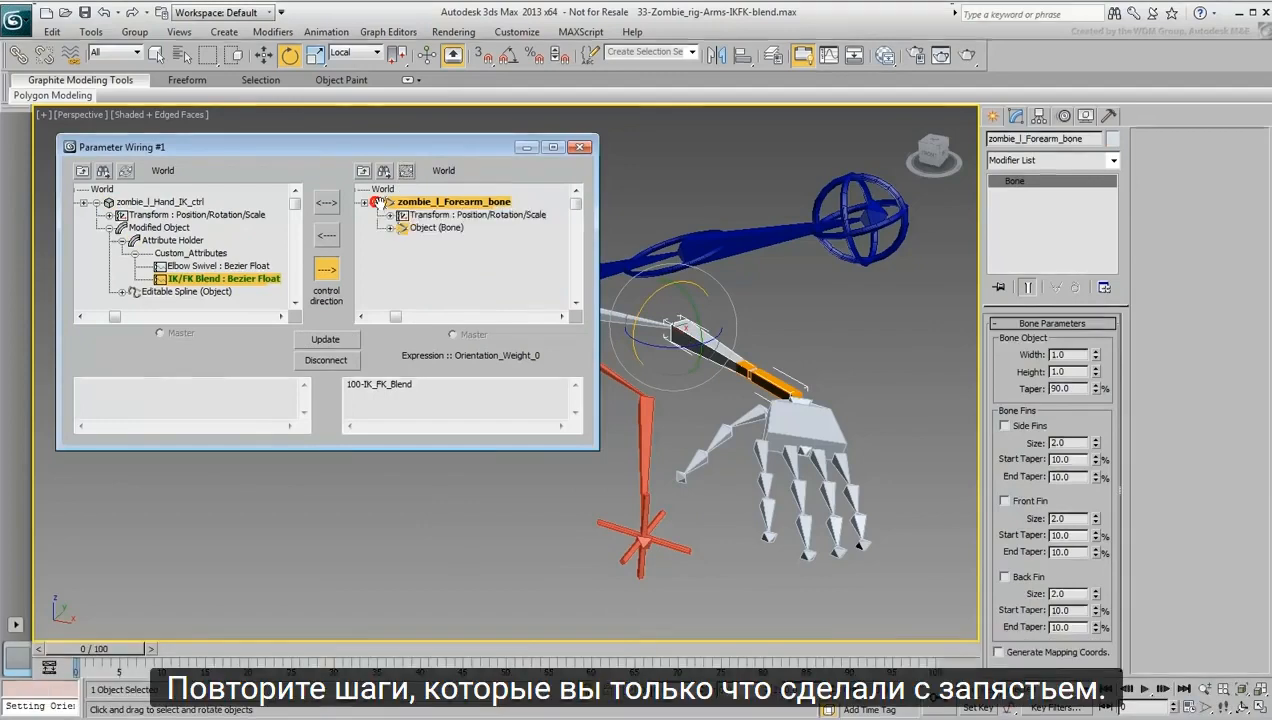
left_click(390, 215)
left_click(403, 241)
left_click(416, 279)
left_click_drag(386, 287, 372, 247)
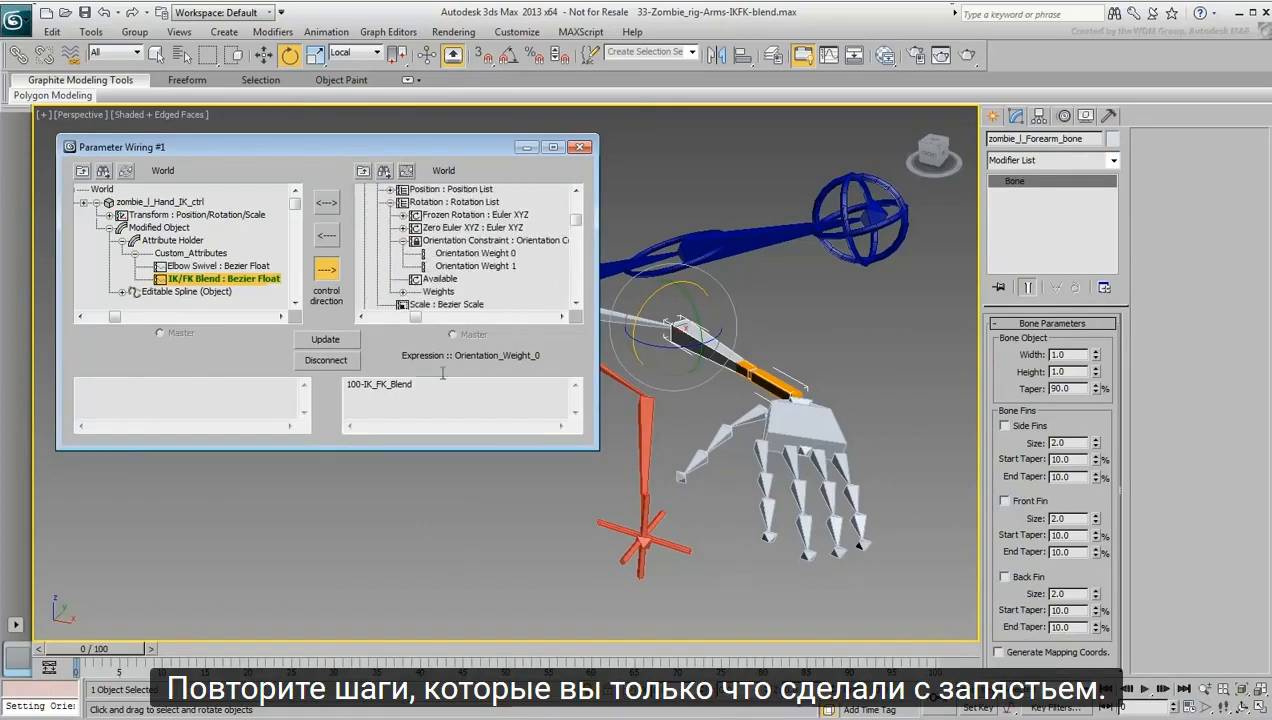
left_click(469, 267)
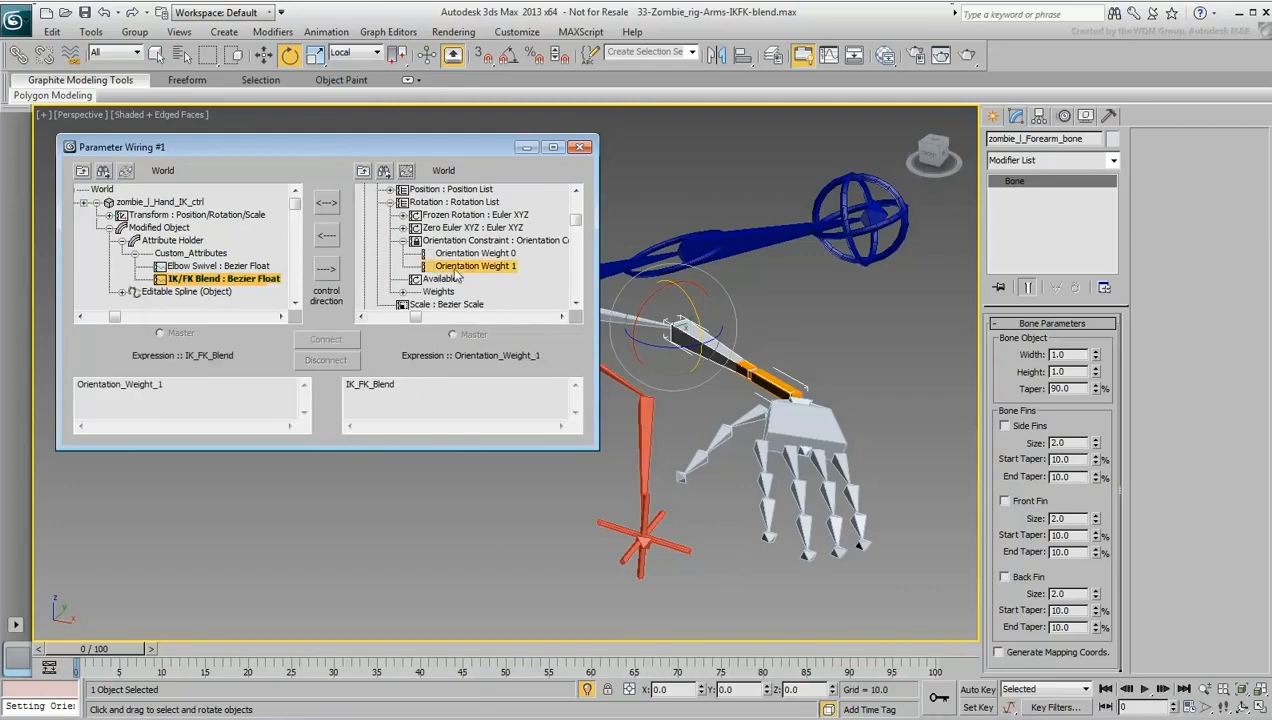
left_click(326, 268)
left_click(326, 339)
Wire IK/FK Blend one-way to the forearm bone's Orientation Weight 0 with the expression 100-IK_FK_Blend
left_click(463, 256)
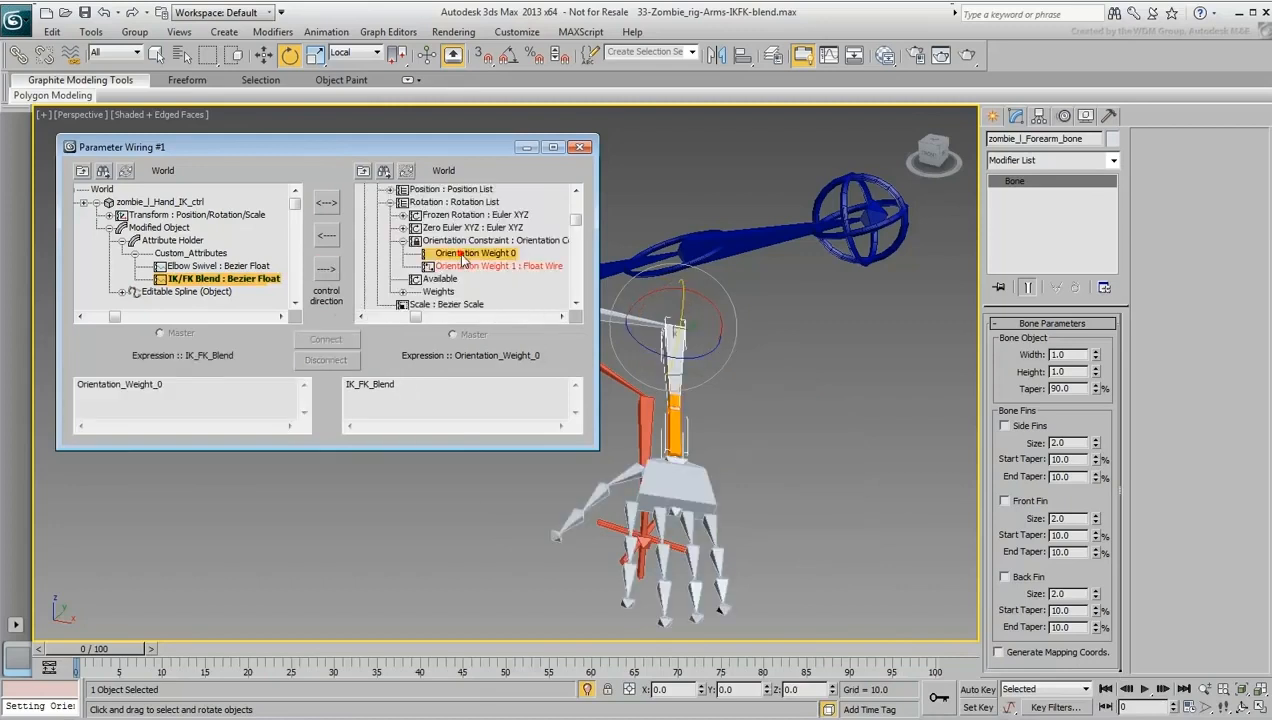
left_click(326, 268)
left_click(347, 384)
type("10")
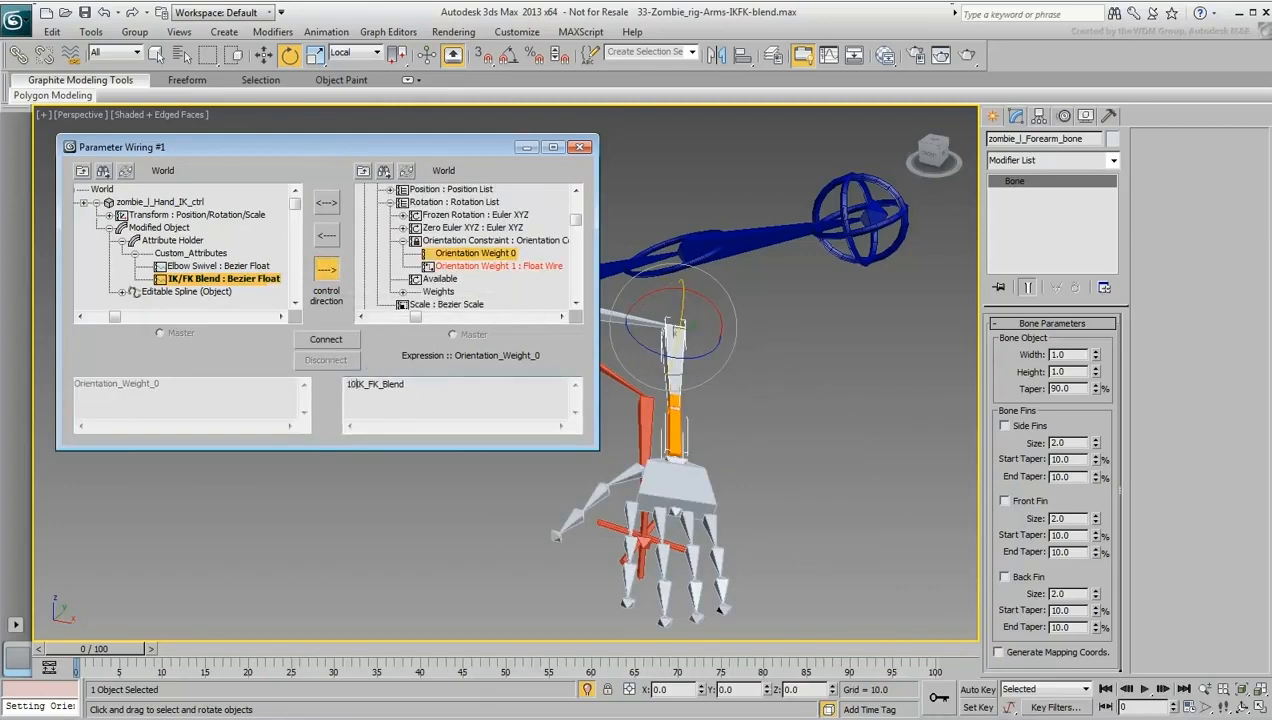
type("0-")
left_click(322, 339)
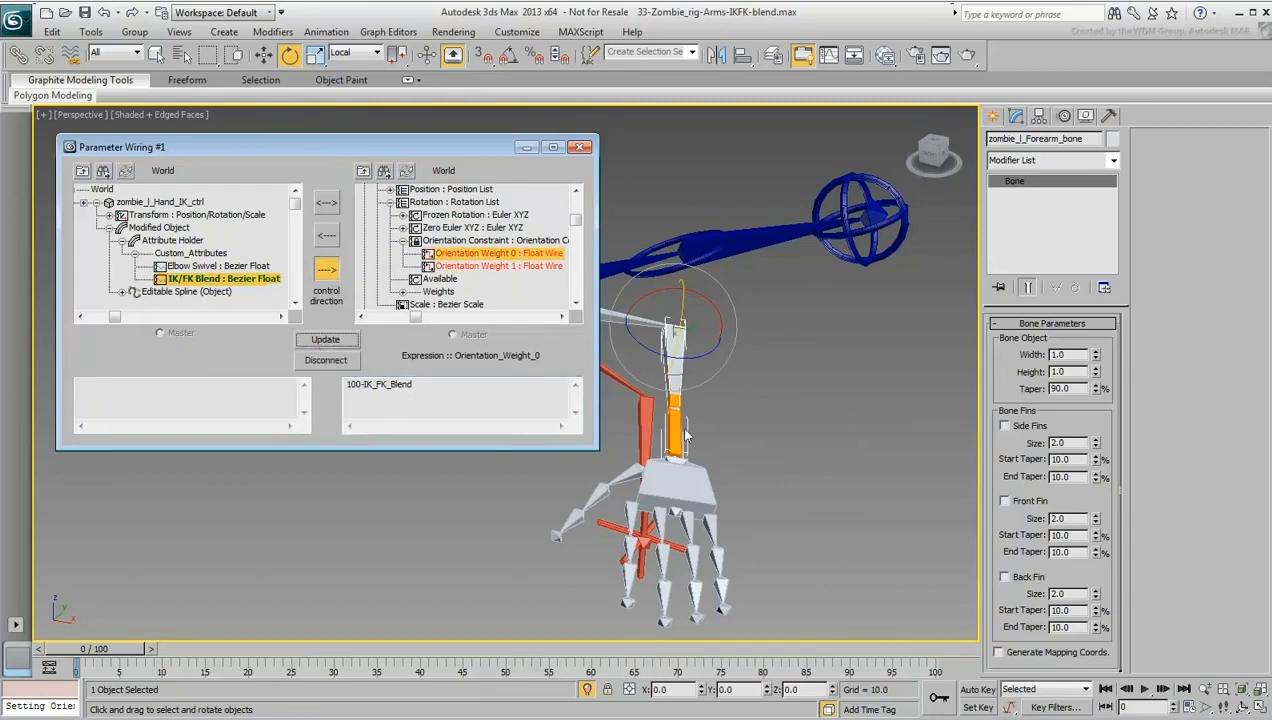
Wire IK/FK Blend as one-way control of Orientation Weight 1 in zombie_l_Shoulder_bone's Orientation Constraint
middle_click_drag(686, 435, 863, 473)
left_click(769, 359)
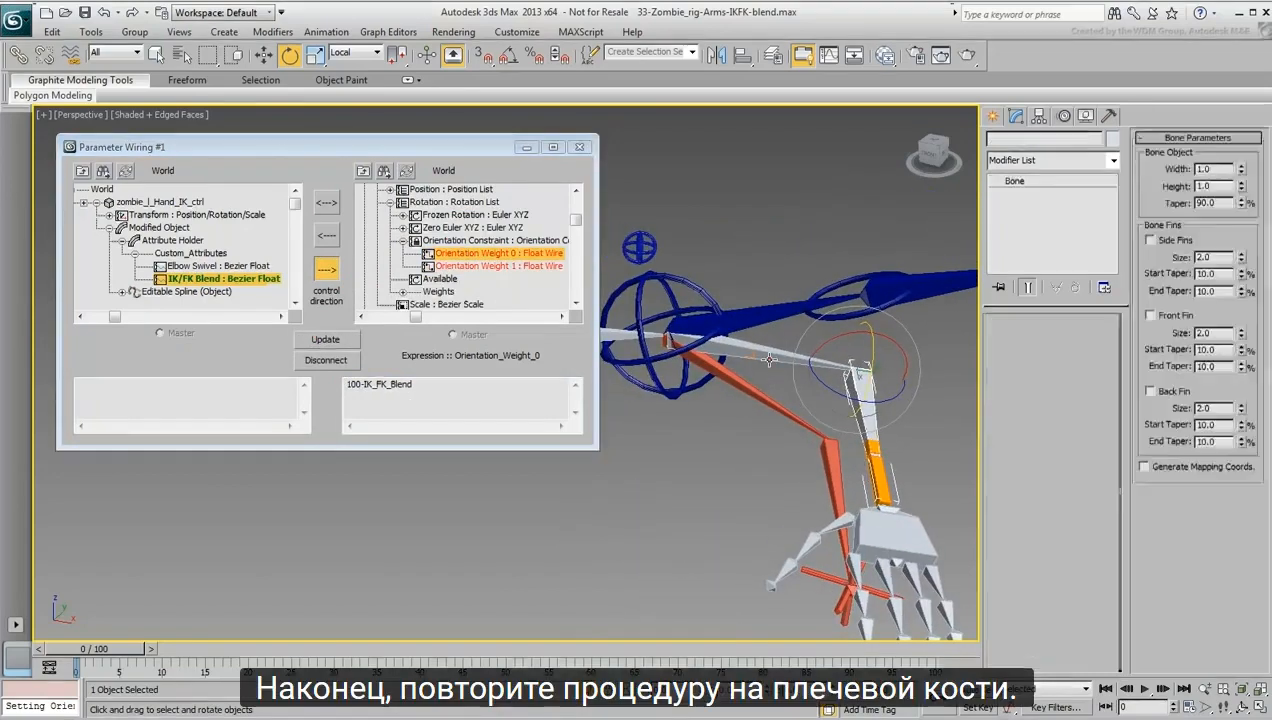
left_click(407, 172)
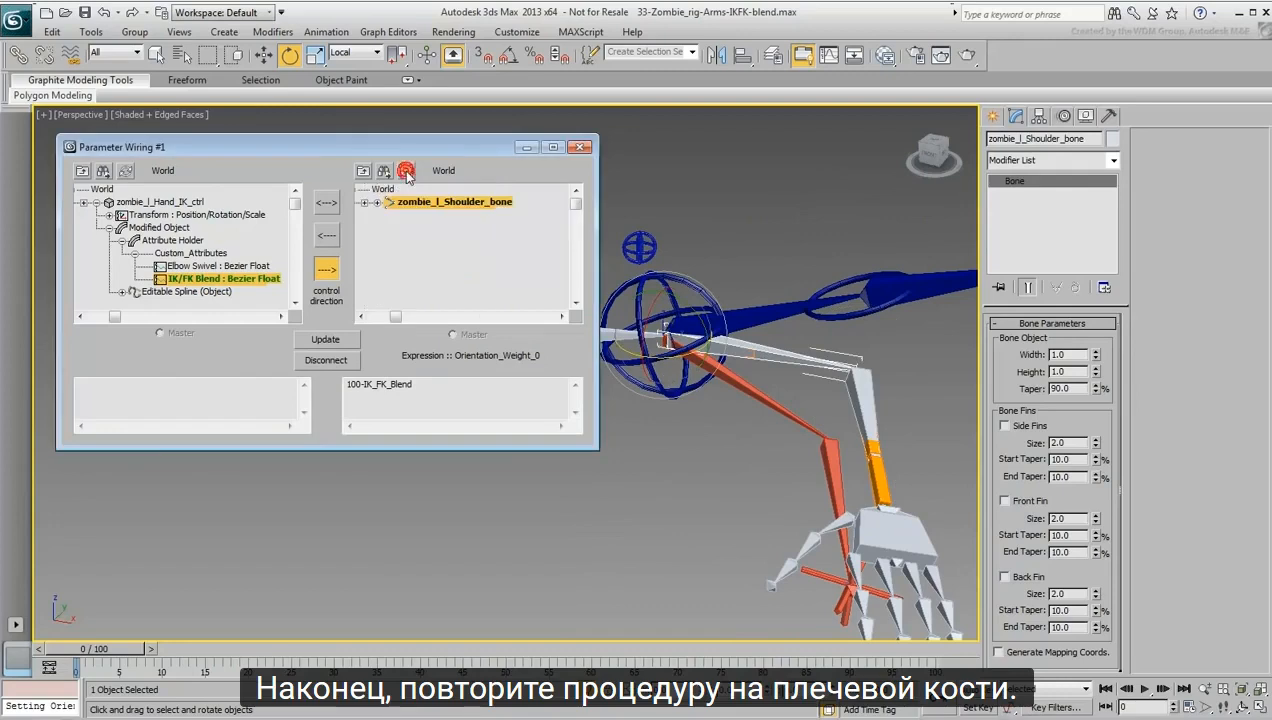
left_click(378, 201)
left_click(390, 215)
left_click(401, 240)
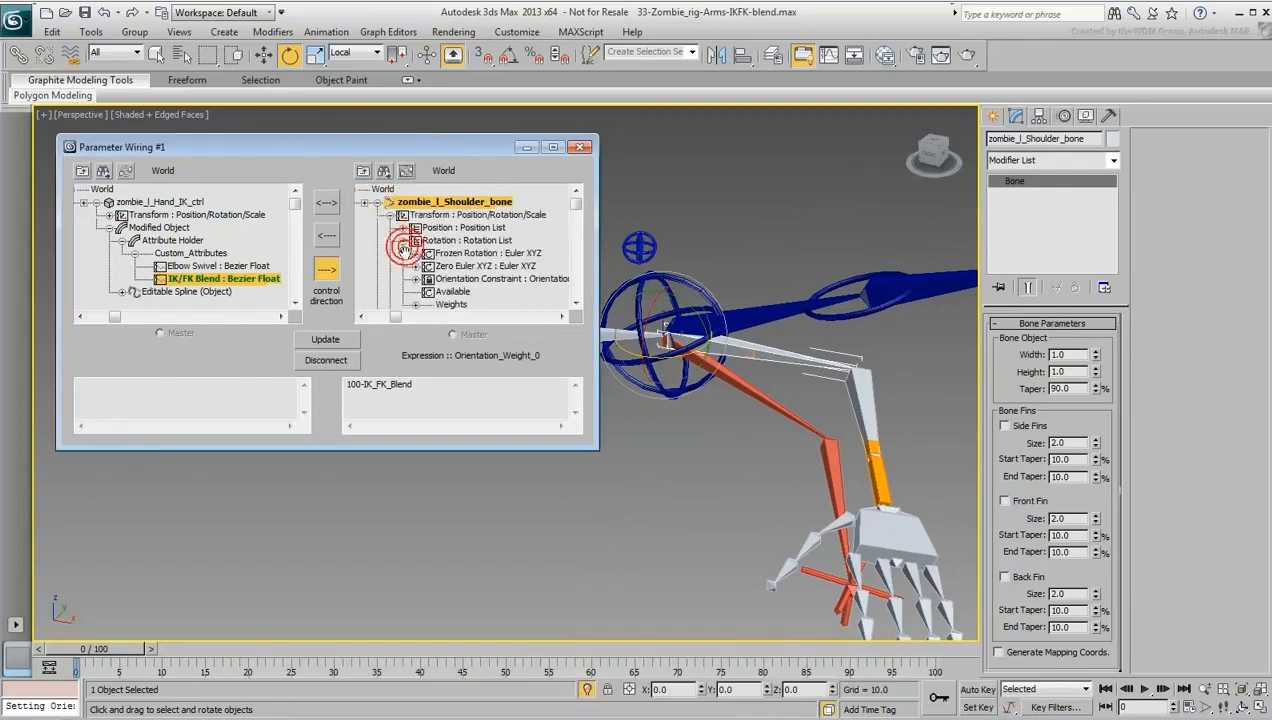
left_click(412, 280)
left_click(472, 253)
left_click(328, 270)
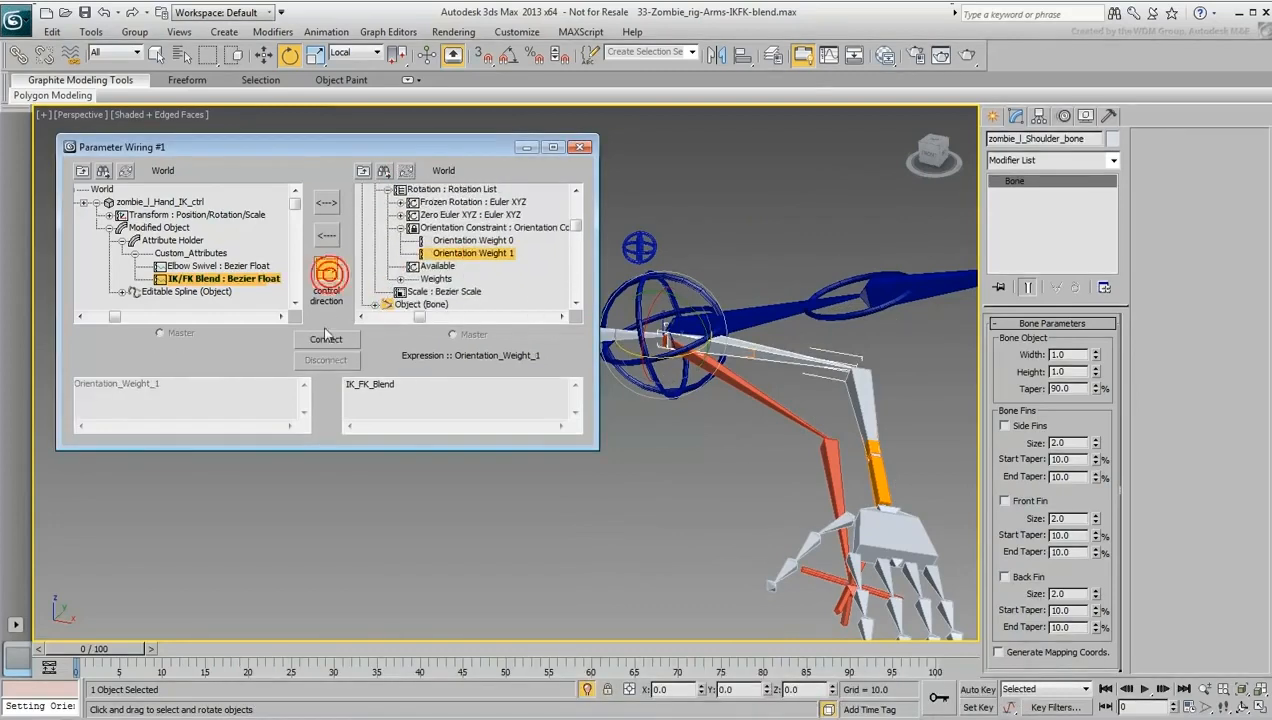
left_click(326, 339)
Wire IK/FK Blend one-way to the shoulder bone's Orientation Weight 0 with the expression 100-IK_FK_Blend and close the wiring dialog
left_click(442, 240)
left_click(326, 269)
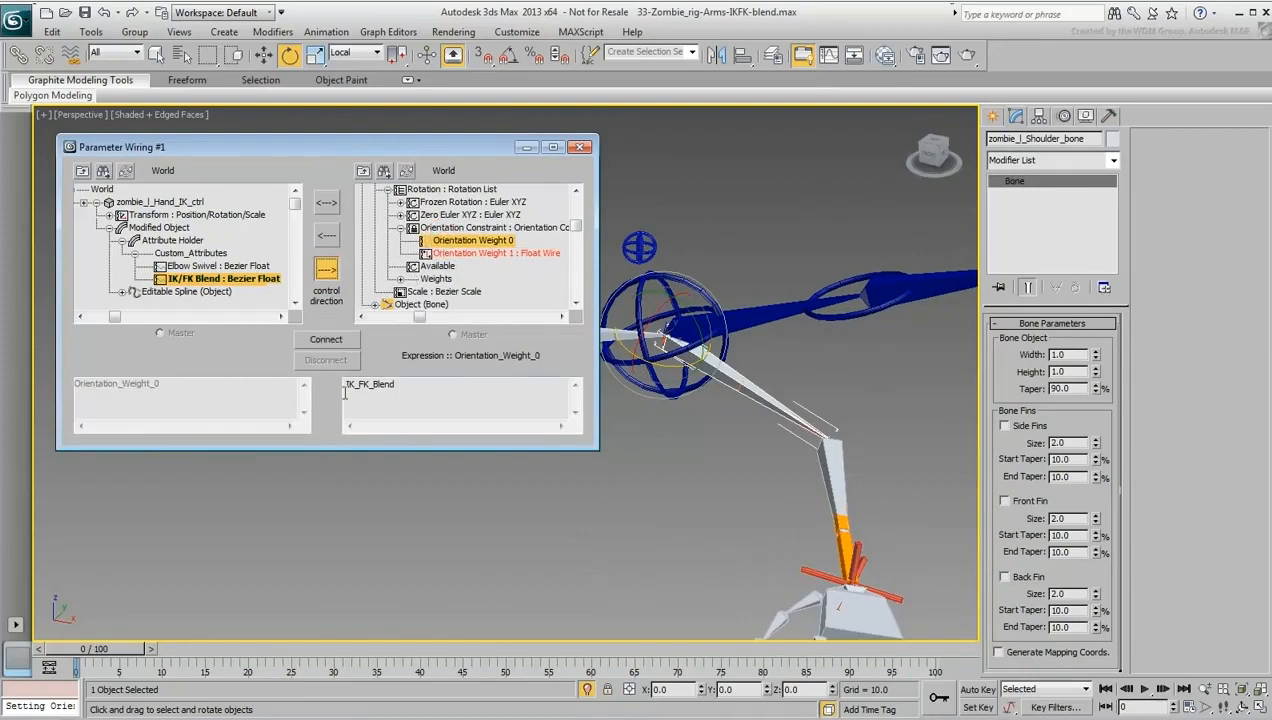
left_click(346, 385)
type("100-")
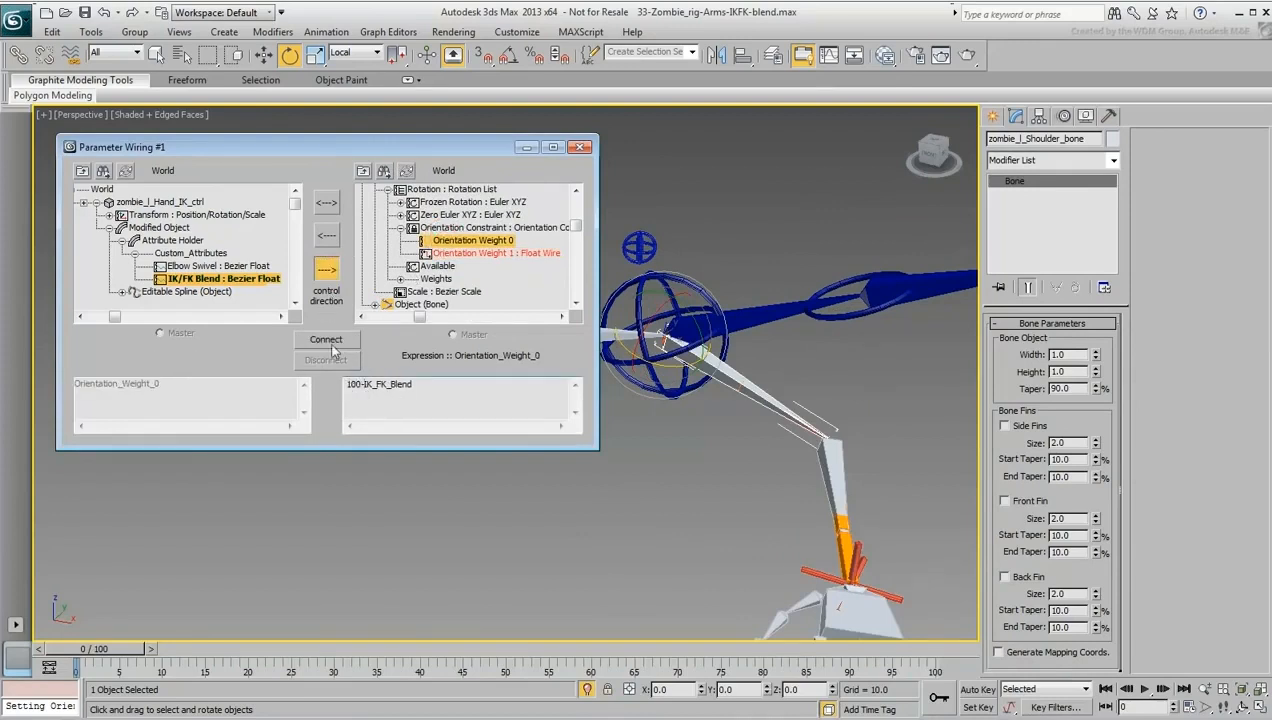
left_click(326, 339)
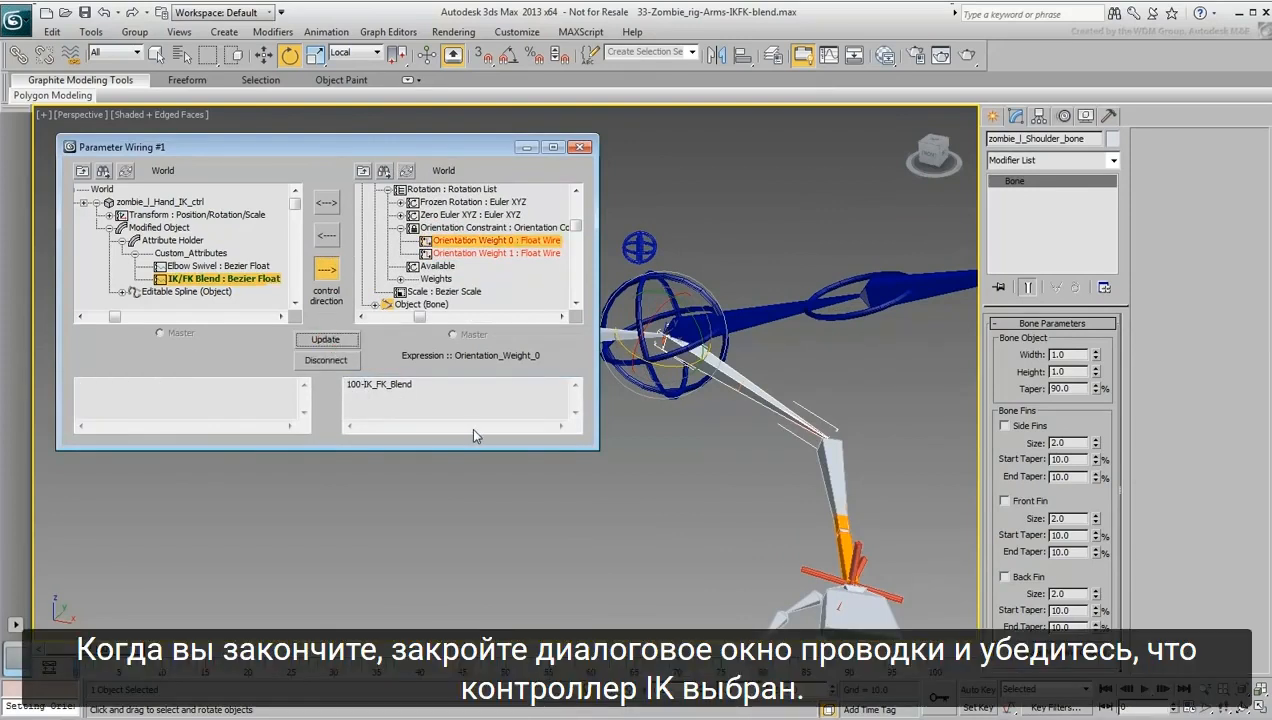
left_click(579, 147)
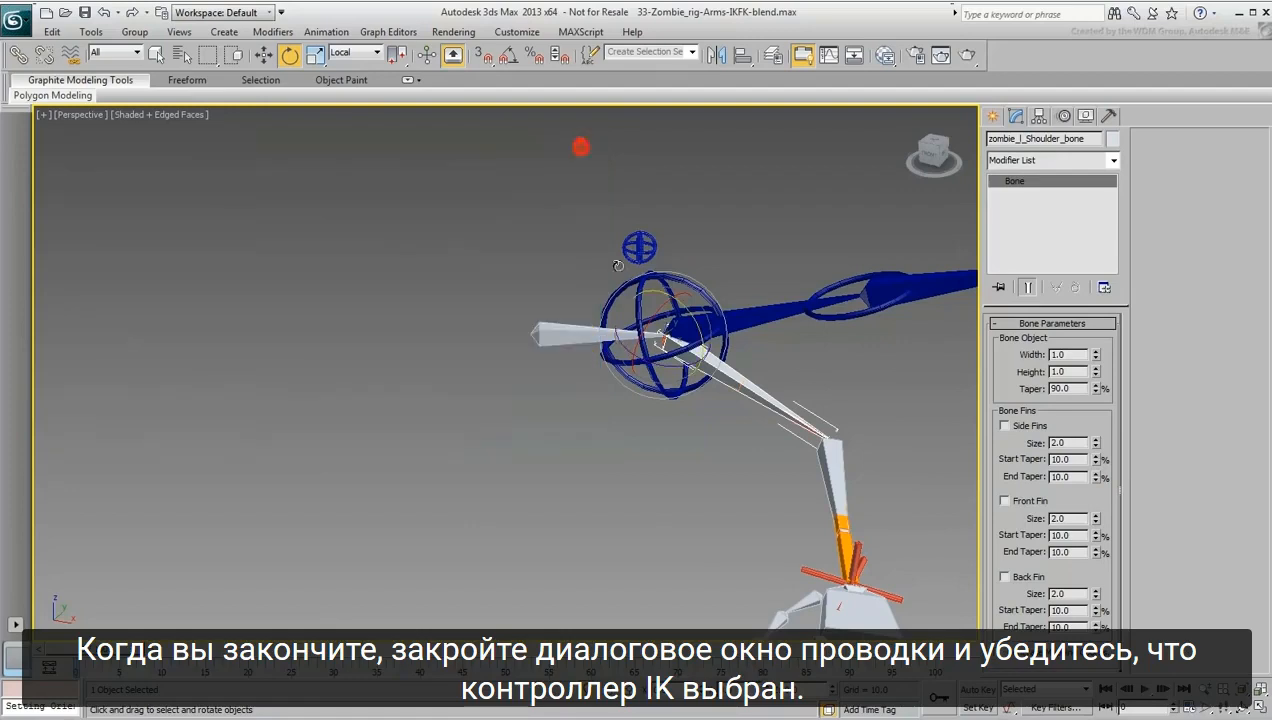
Select the left hand IK controller and set its IK/FK Blend to 48.0 to test the arm blending
middle_click_drag(768, 446, 509, 338)
left_click_drag(636, 454, 604, 474)
middle_click_drag(745, 406, 706, 429)
left_click_drag(1103, 360, 1060, 714)
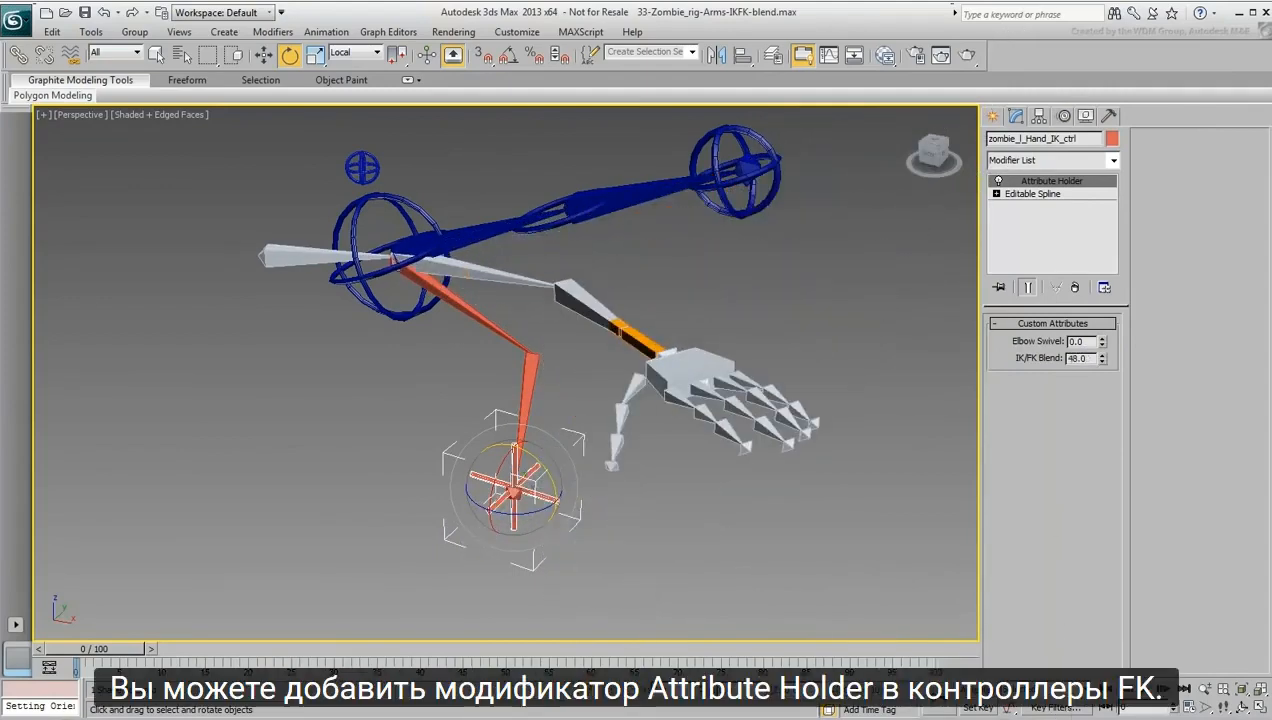
Instance the hand IK controller's Attribute Holder modifier onto the left hand, elbow and shoulder FK controllers and the clavicle controller
middle_click_drag(711, 512, 662, 543)
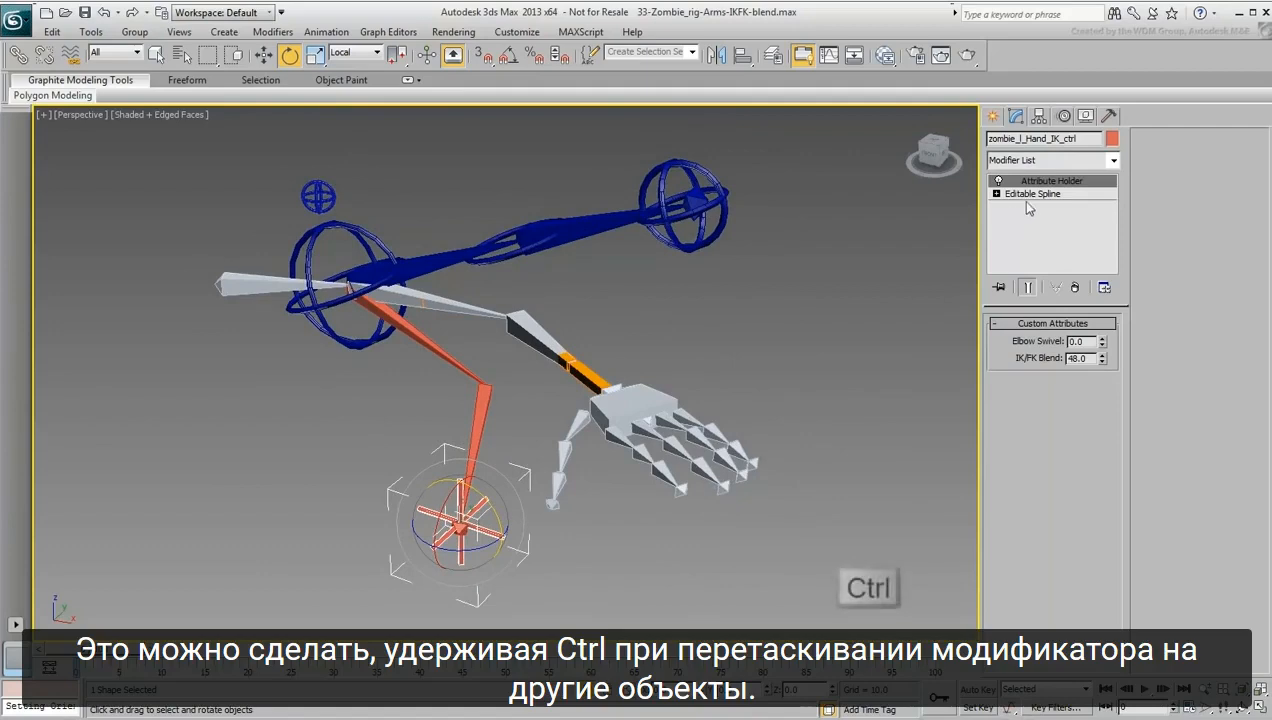
left_click_drag(1040, 181, 715, 229, "ctrl")
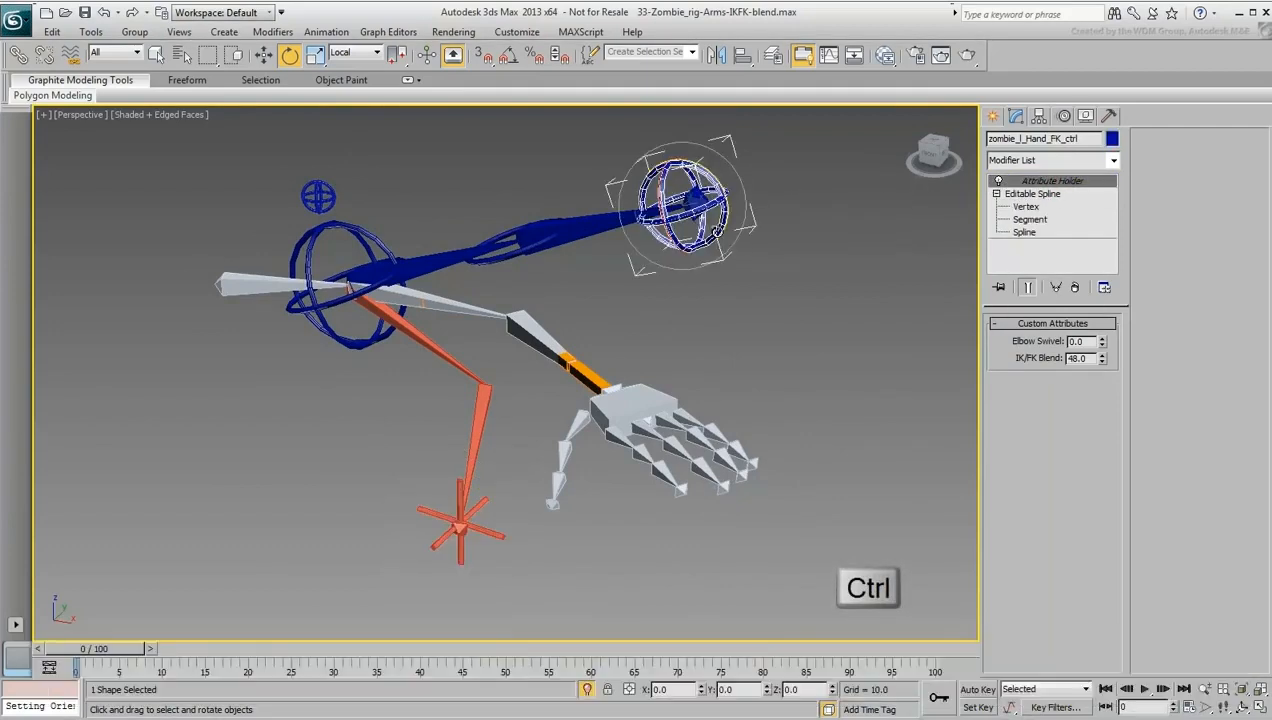
middle_click_drag(661, 320, 662, 351, "alt")
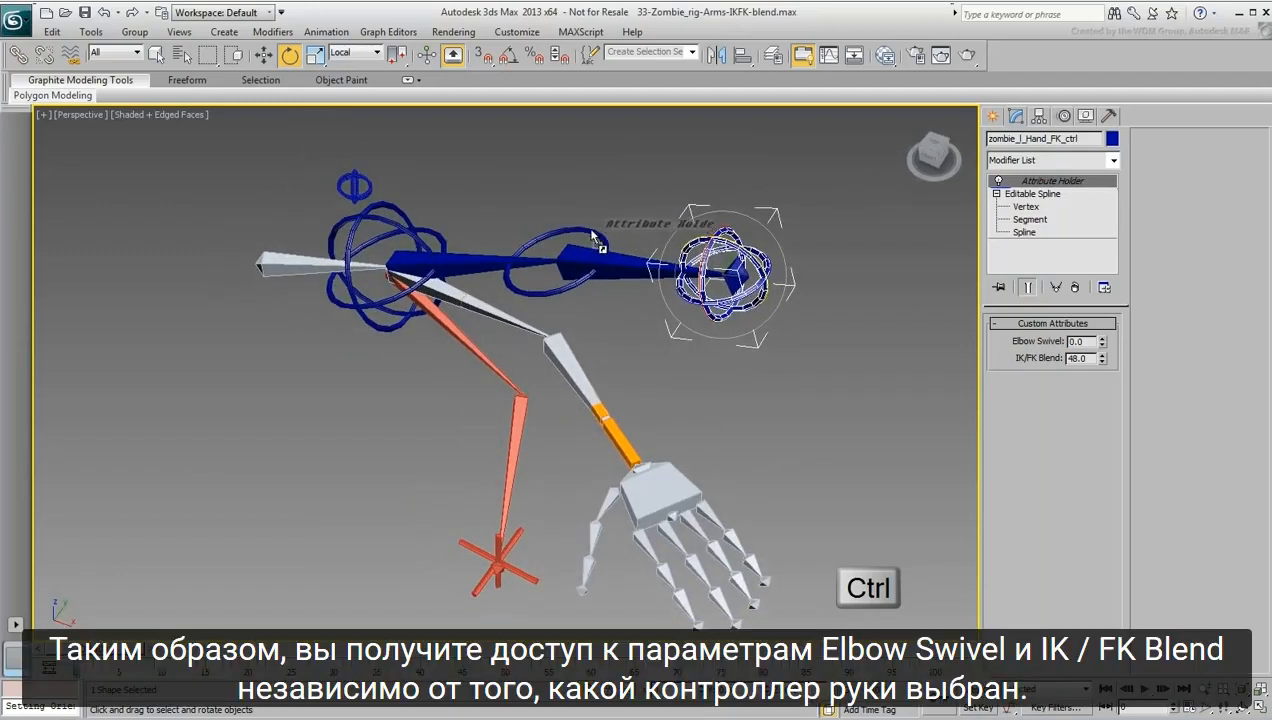
left_click(588, 231)
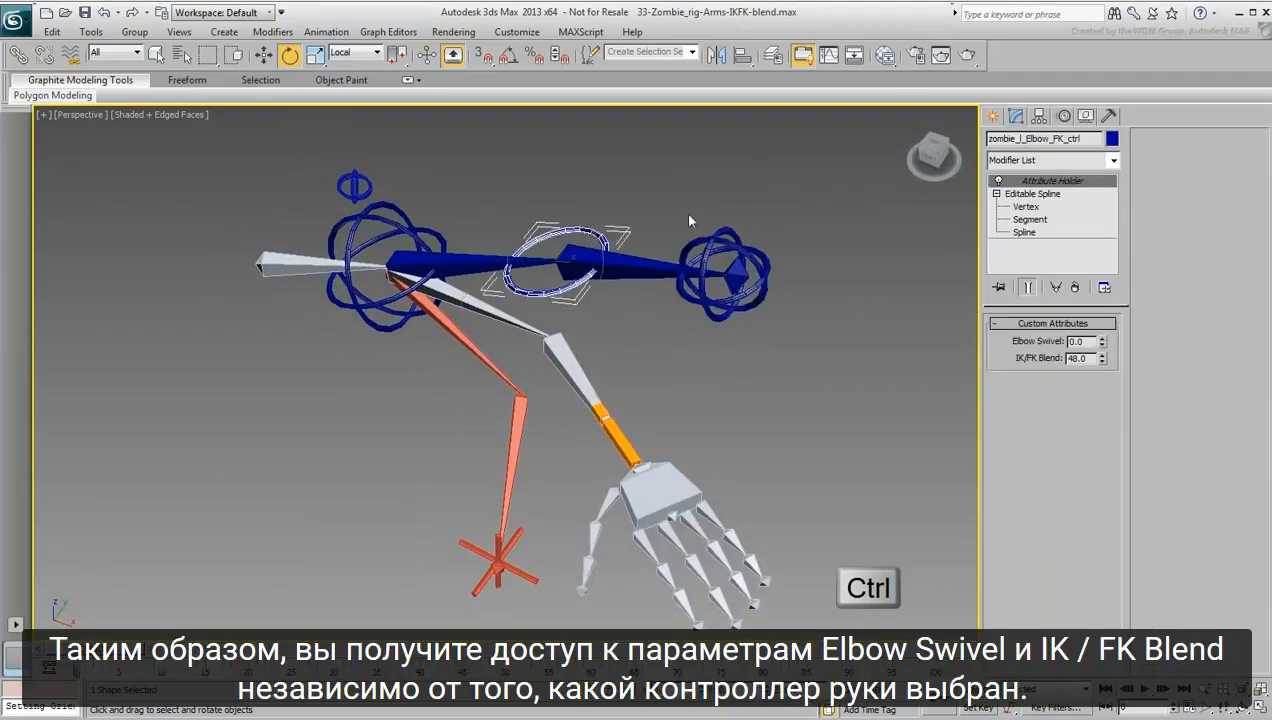
left_click(391, 223)
left_click_drag(1032, 182, 358, 176)
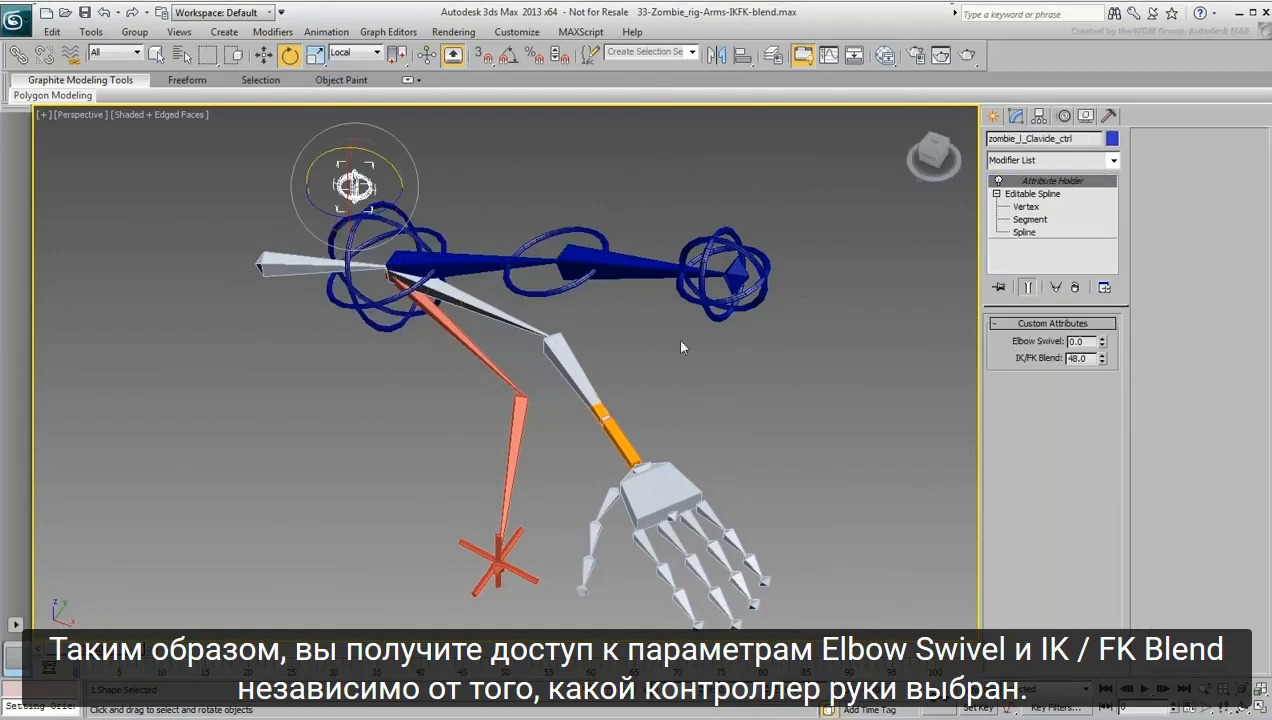
Select the left arm's elbow, hand, clavicle, shoulder and hand IK controllers together, reset their transforms to zero and deselect them
left_click(560, 292)
mouse_move(1101, 344)
left_mouse_down()
mouse_move(1101, 178)
mouse_move(1101, 344)
left_mouse_up()
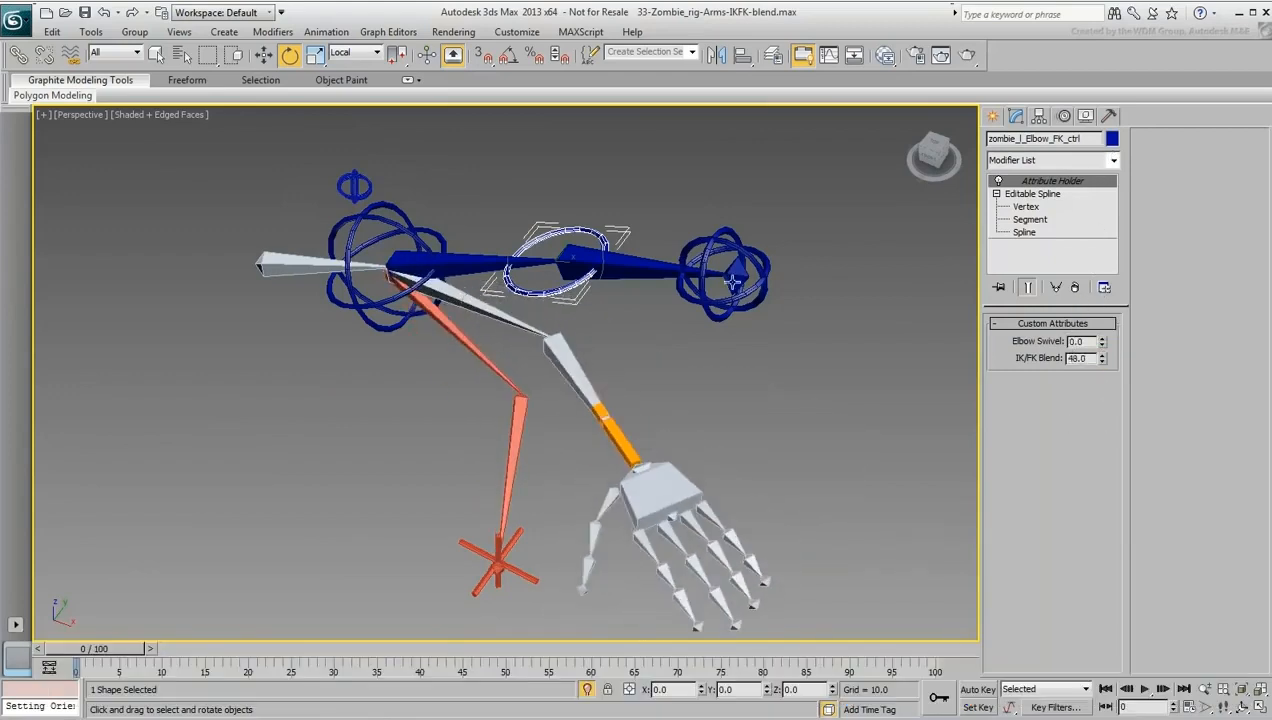
middle_click_drag(792, 404, 805, 386, "alt")
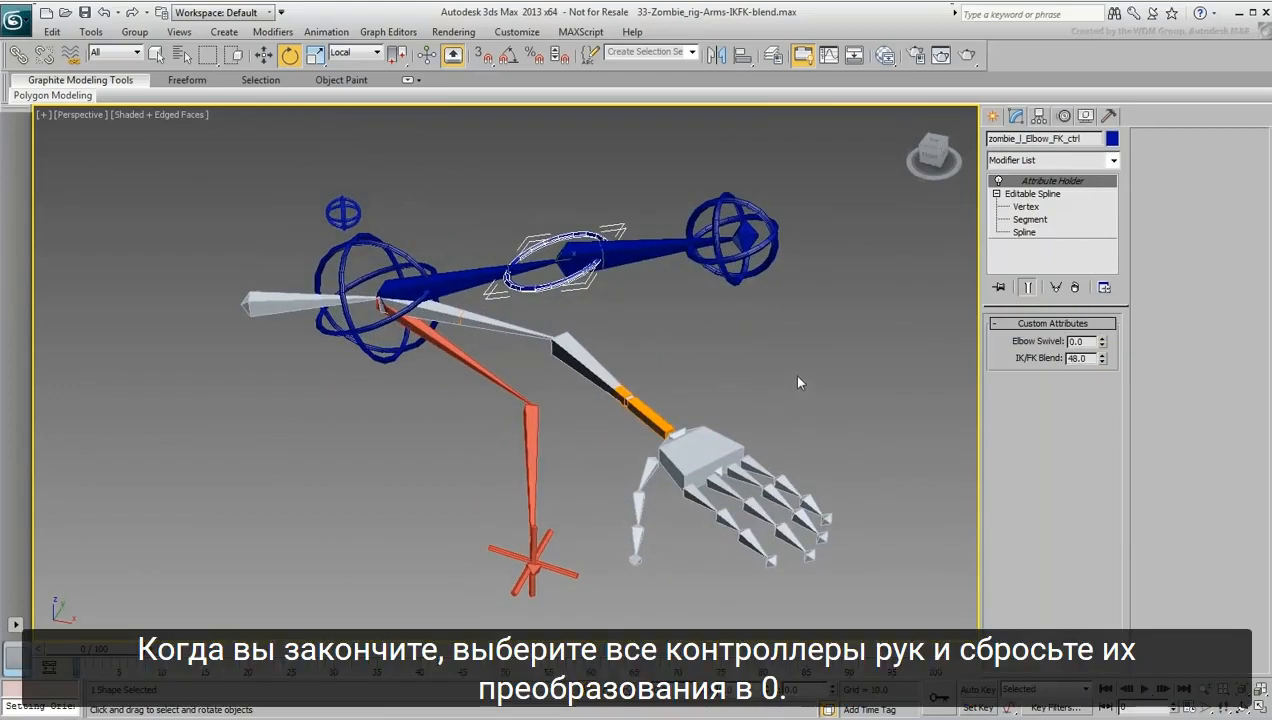
left_click(772, 266, "ctrl")
left_click(346, 210, "ctrl")
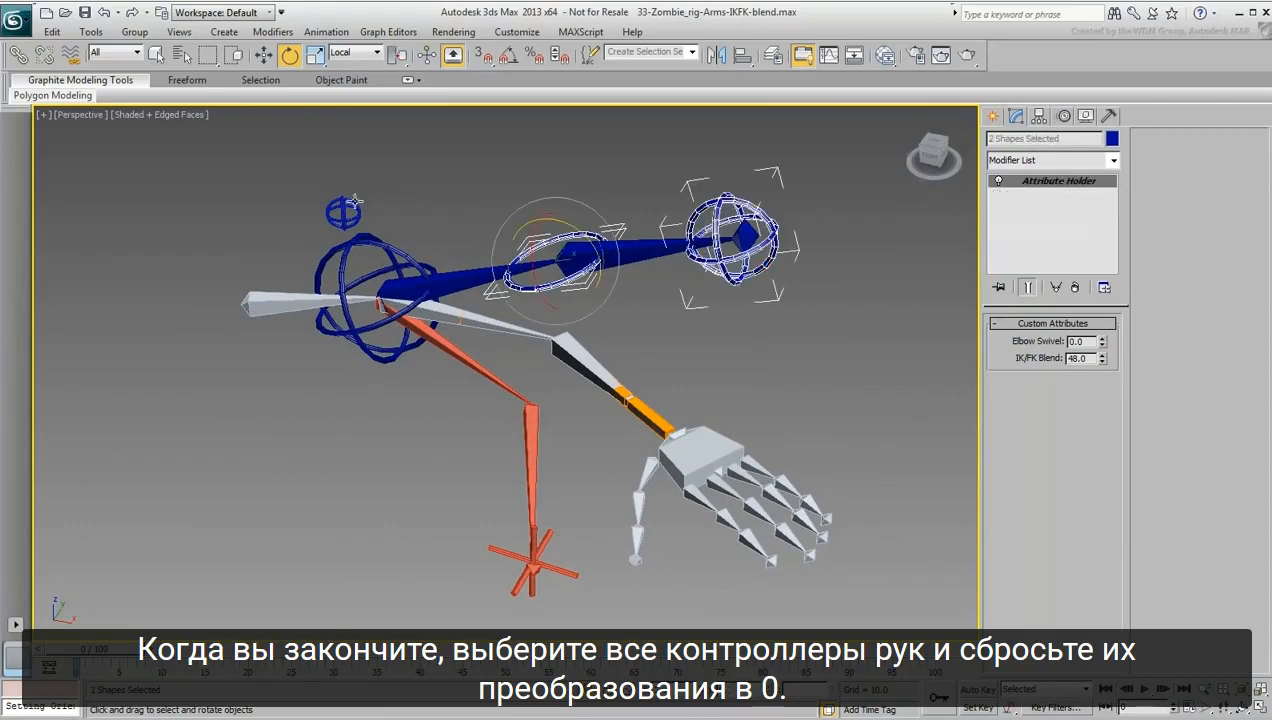
left_click(339, 250, "ctrl")
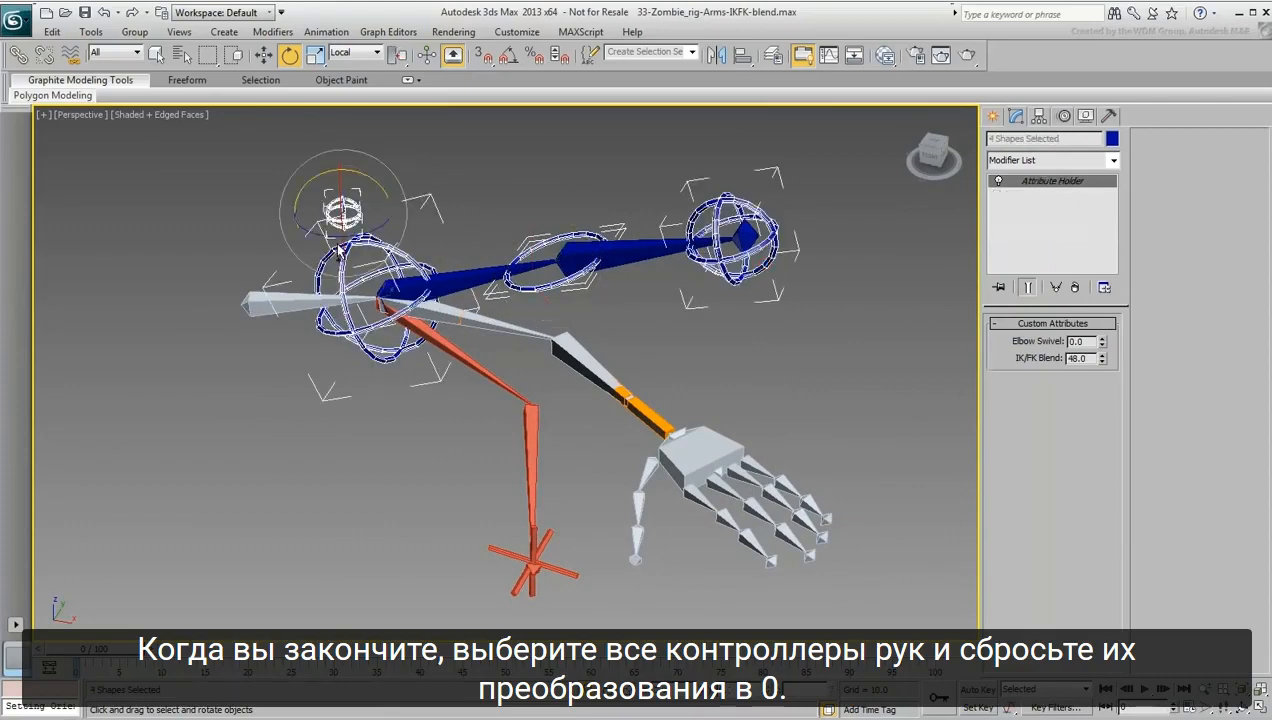
left_click(559, 571, "ctrl")
right_click(582, 464)
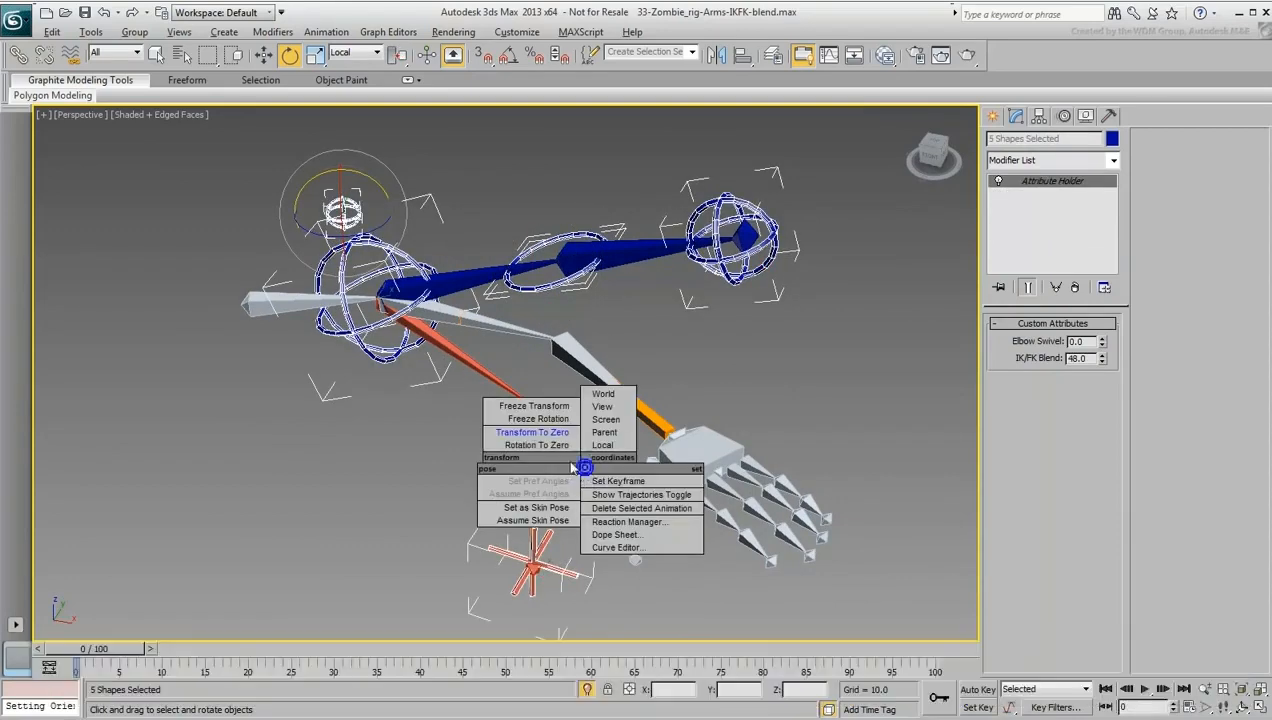
left_click(524, 435)
middle_click_drag(581, 429, 511, 438, "alt")
left_click(548, 448)
Exit isolation mode to bring back the whole zombie rig
scroll(511, 438, "down", 3)
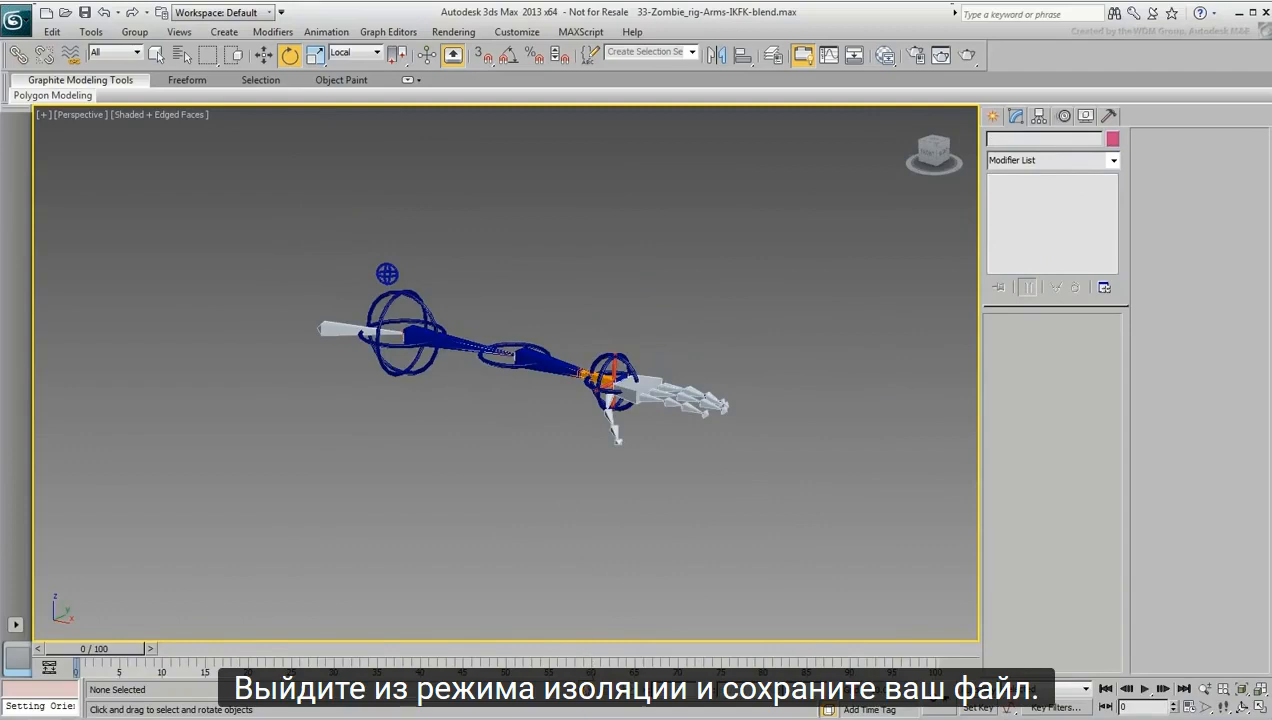
left_click(583, 686)
middle_click_drag(622, 518, 621, 459)
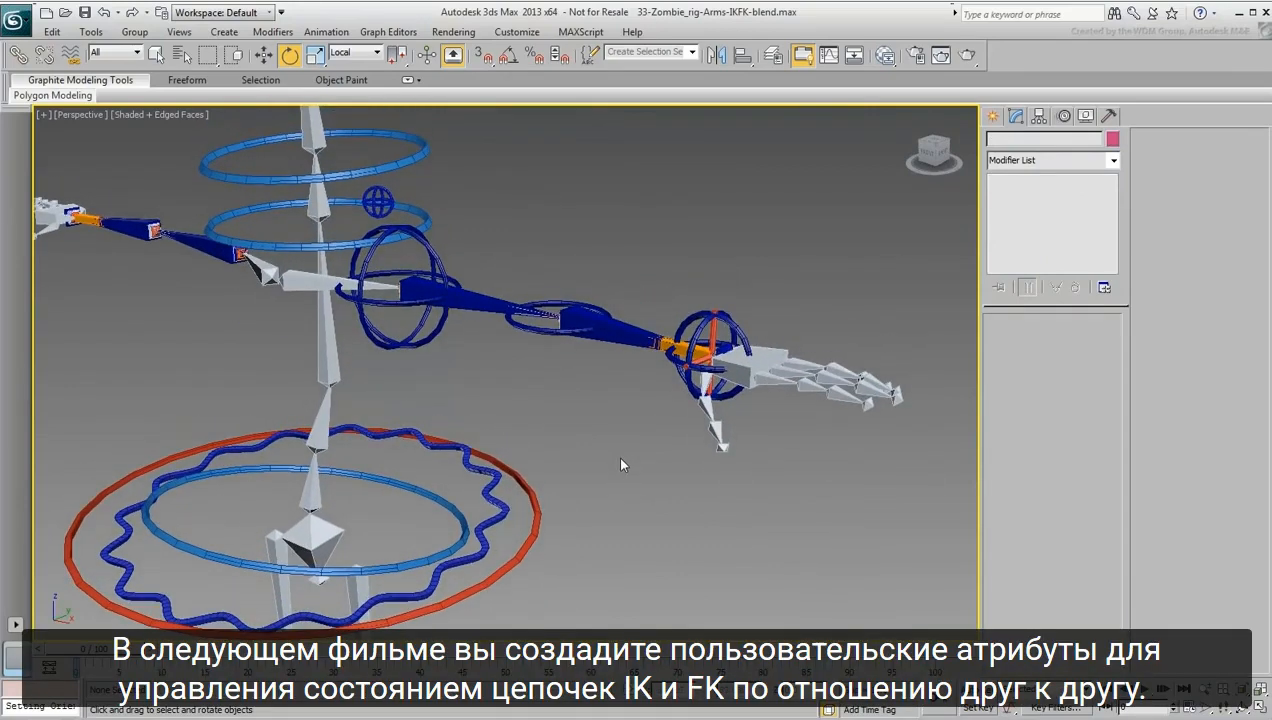